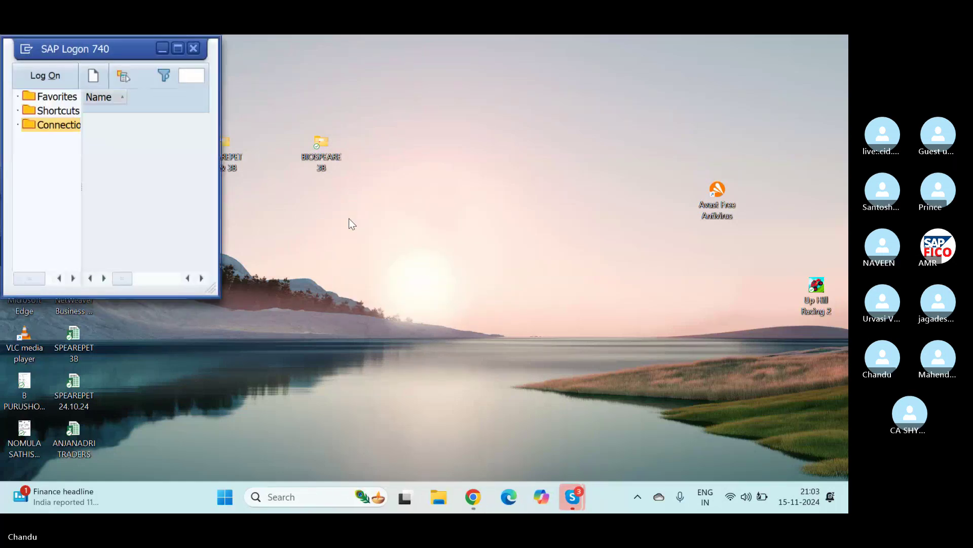
# Open the SAP connection and log on to client 800 as user 49user8 with the account password
pyautogui.click(183, 48)
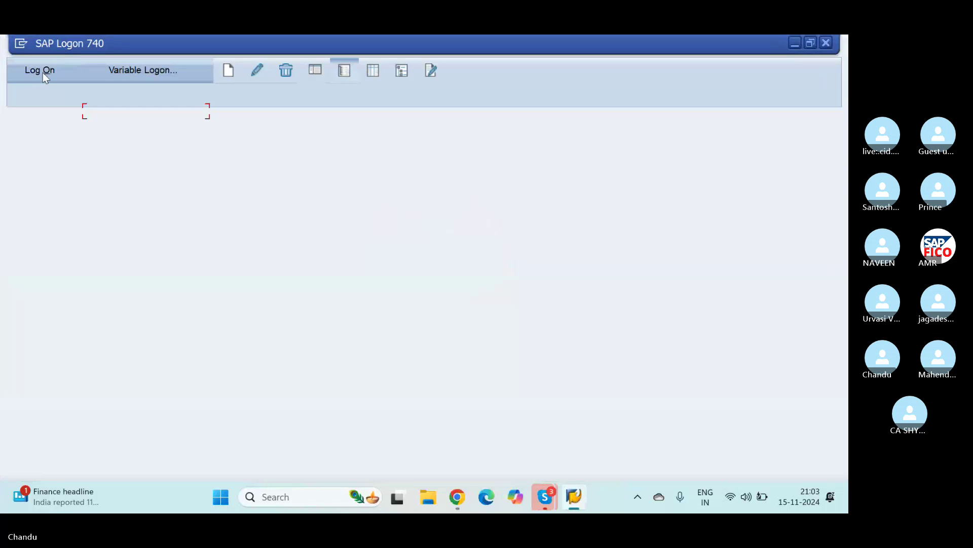
pyautogui.press('Return')
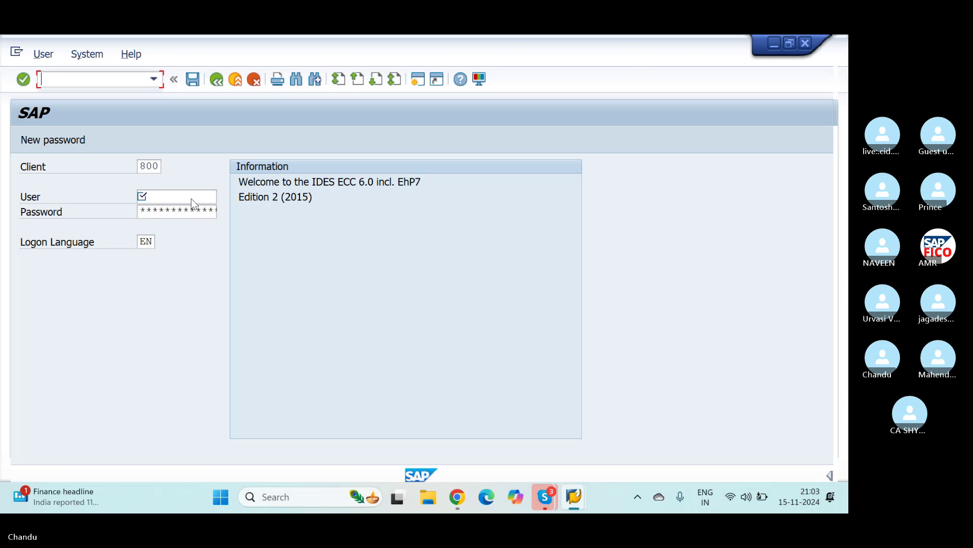
pyautogui.click(190, 201)
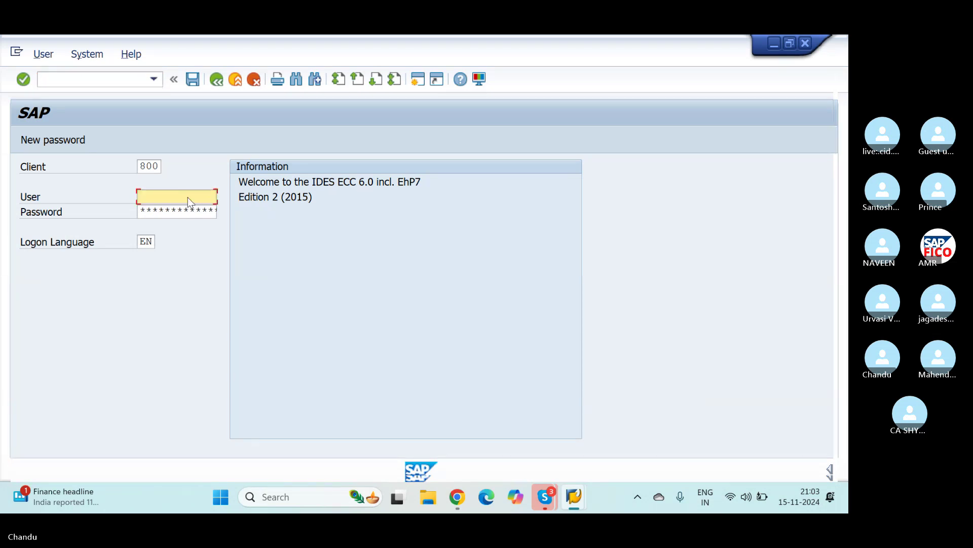
pyautogui.write('49')
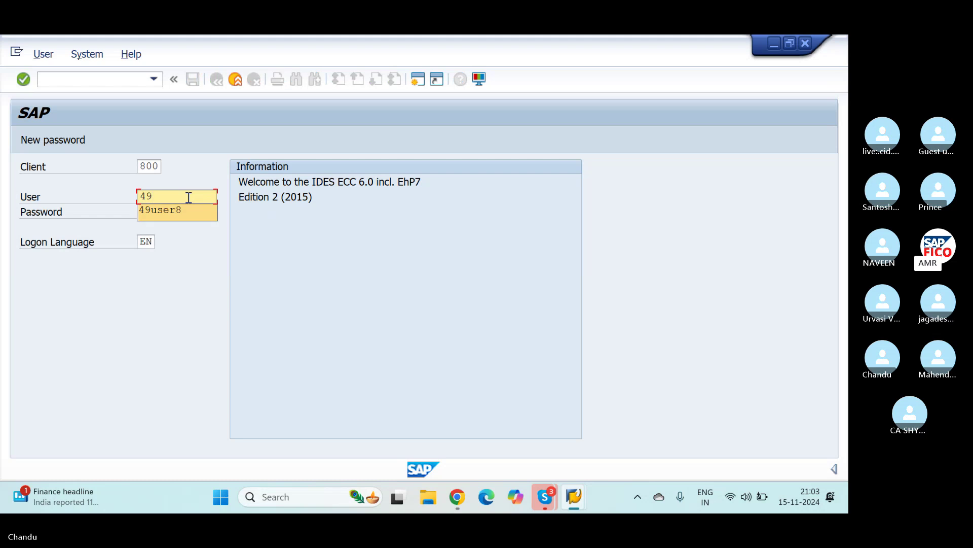
pyautogui.press('Down')
pyautogui.press('Return')
pyautogui.press('Tab')
pyautogui.hotkey('ctrl', 'v')
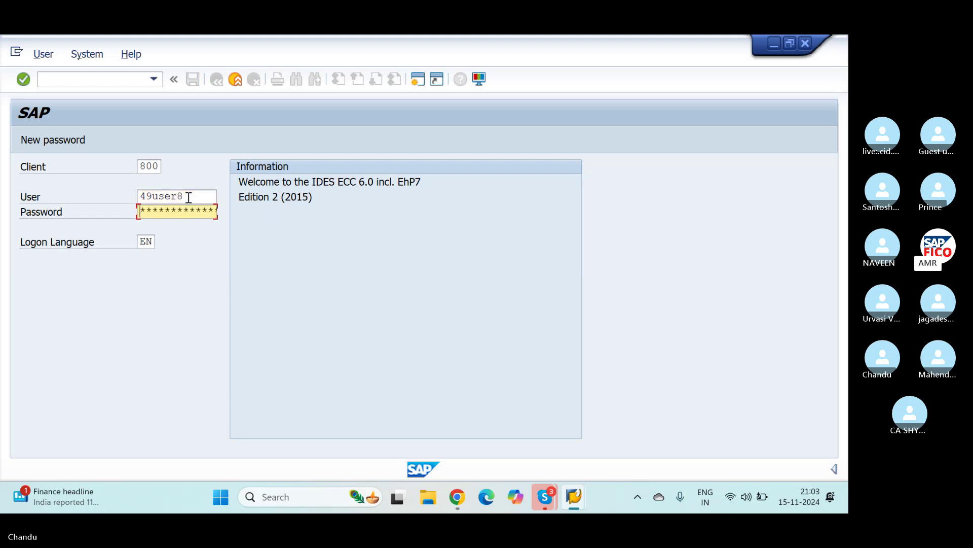
pyautogui.press('Right')
pyautogui.press('Right')
pyautogui.press('Right')
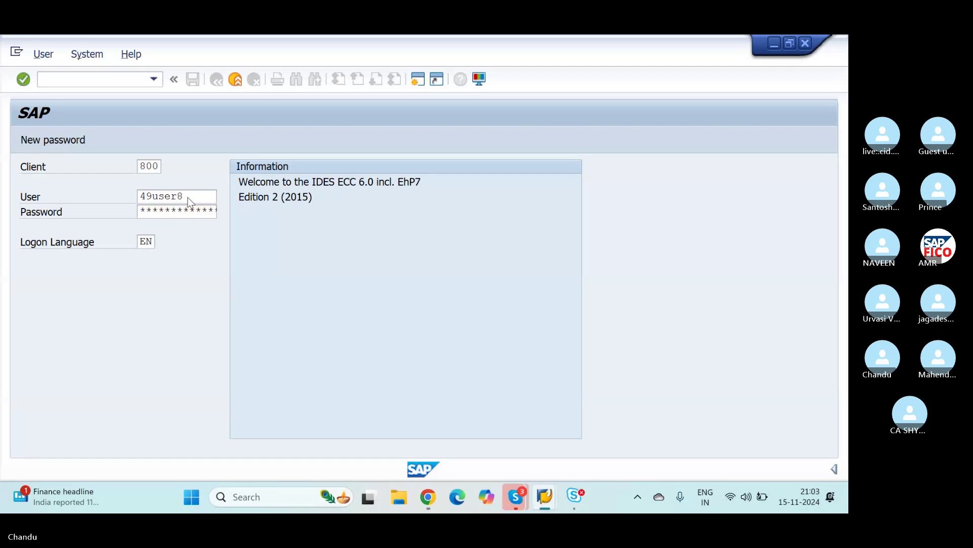
pyautogui.press('Return')
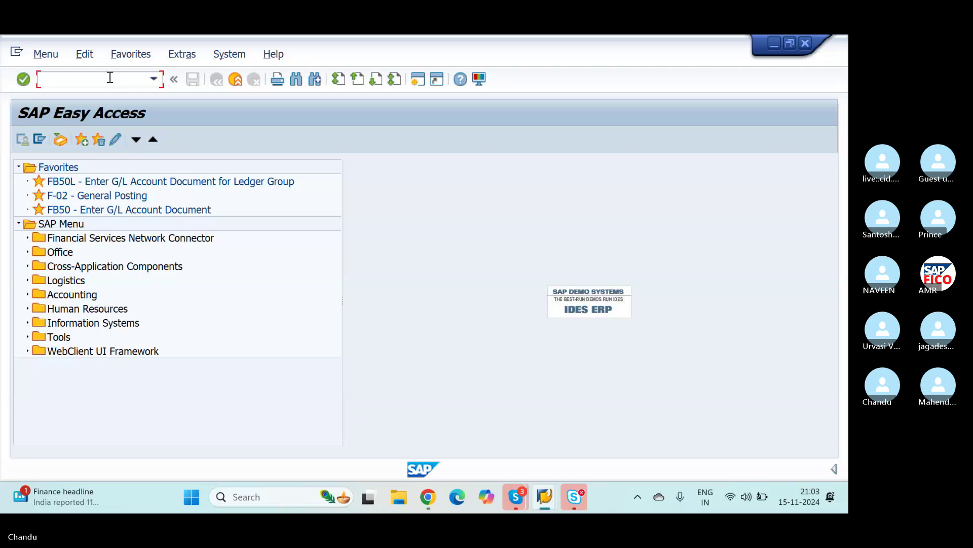
# Try to open transaction FBLN1
pyautogui.write('/nfb')
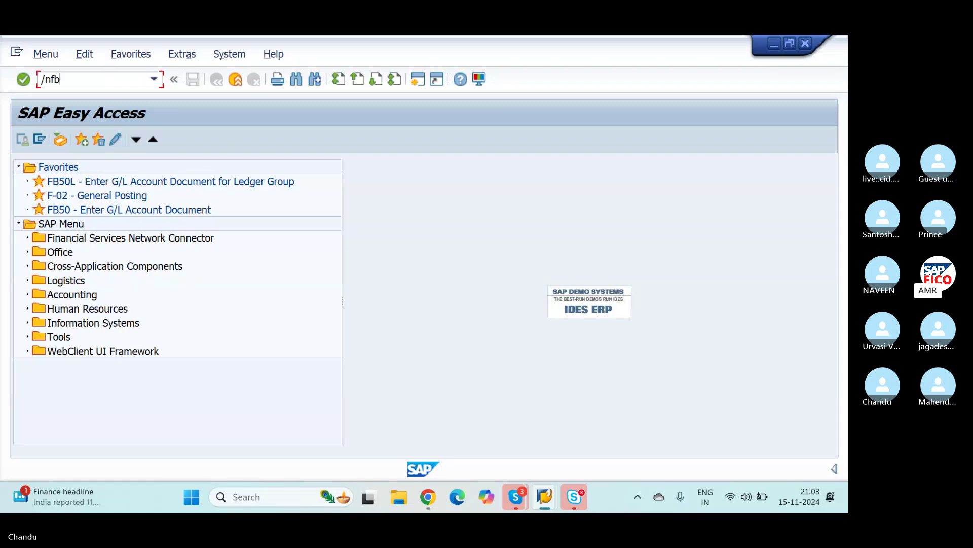
pyautogui.write('ln1')
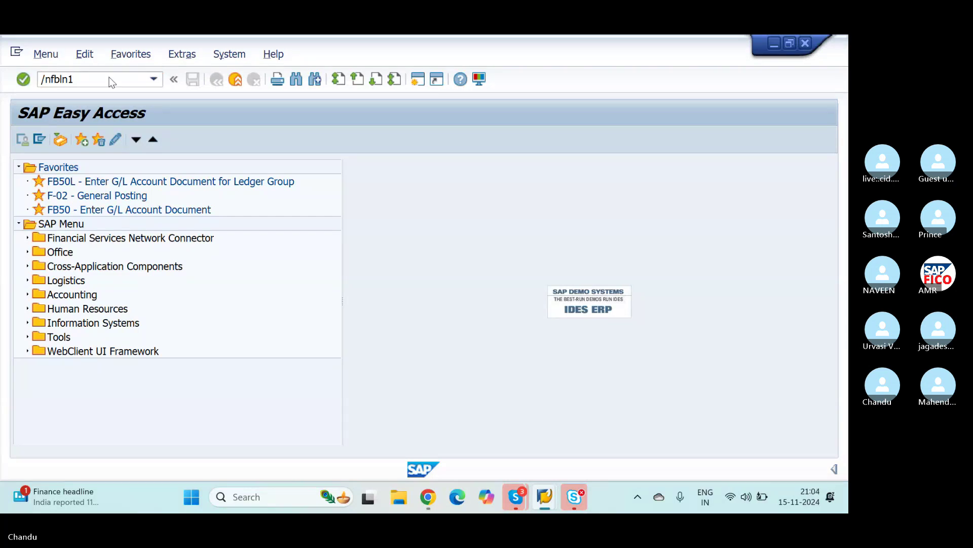
pyautogui.press('Return')
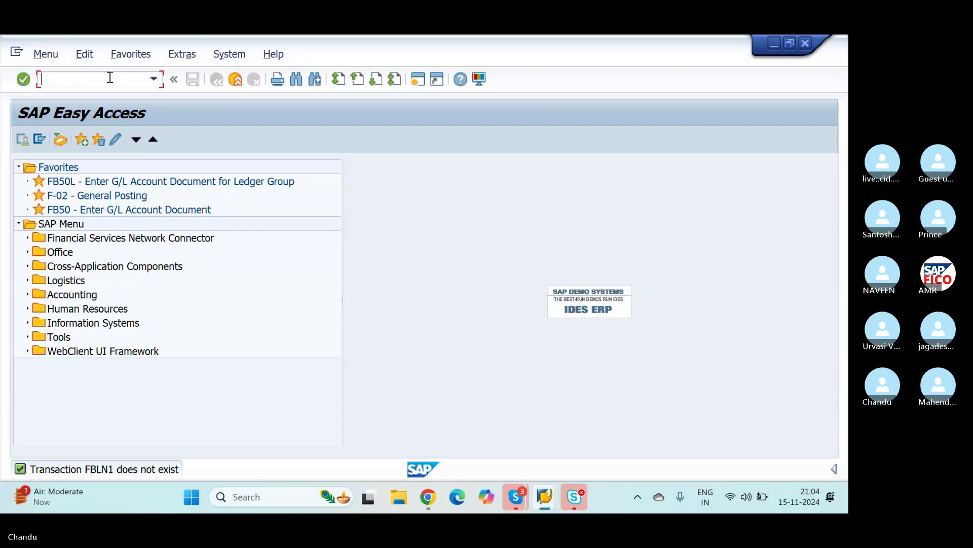
# Open transaction FBL1N and enter NICS as the company code for the vendor selection
pyautogui.write('/NFBL1N')
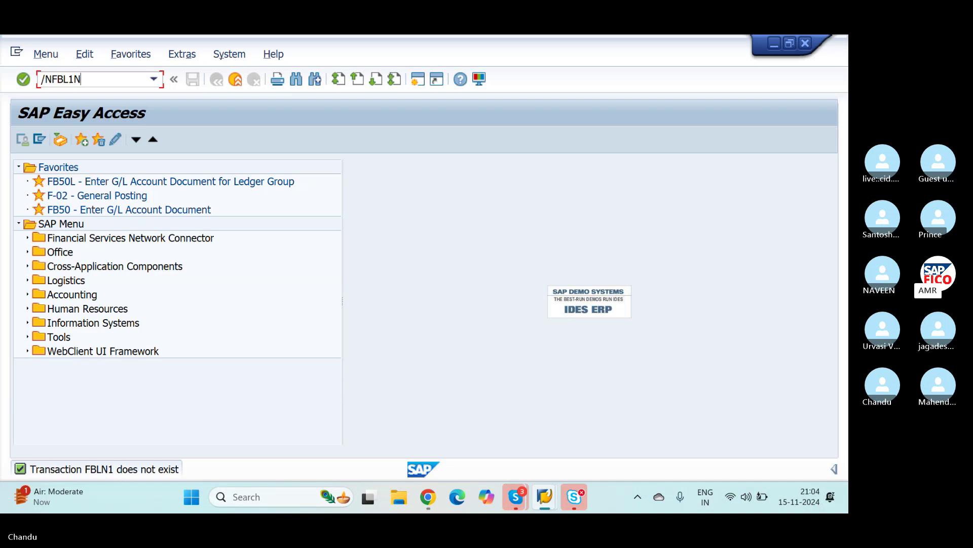
pyautogui.press('Return')
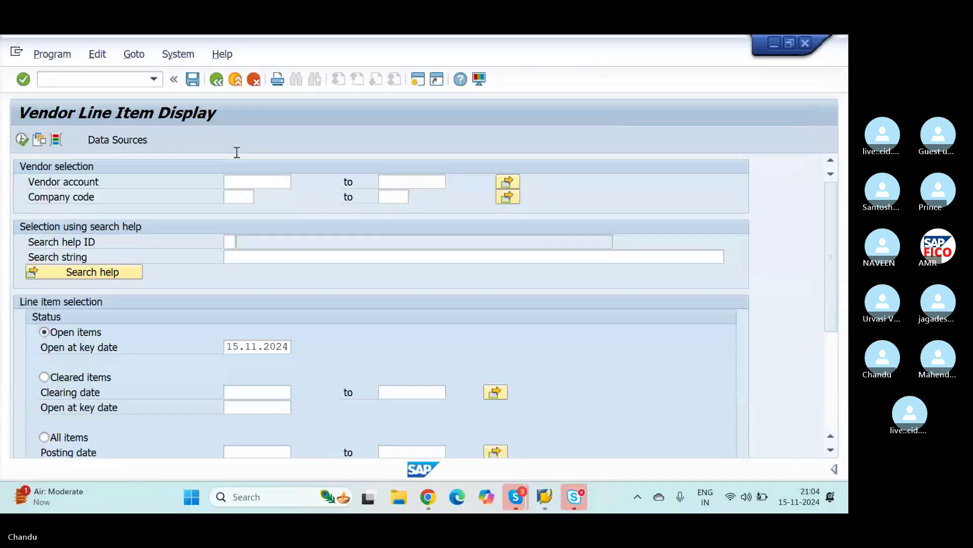
pyautogui.click(257, 182)
pyautogui.press('Tab')
pyautogui.press('Tab')
pyautogui.press('Tab')
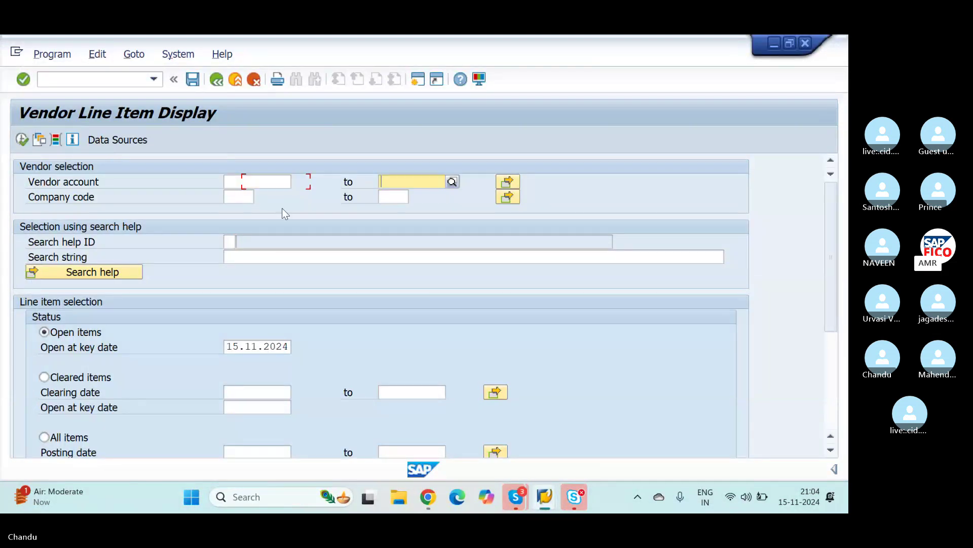
pyautogui.write('NI')
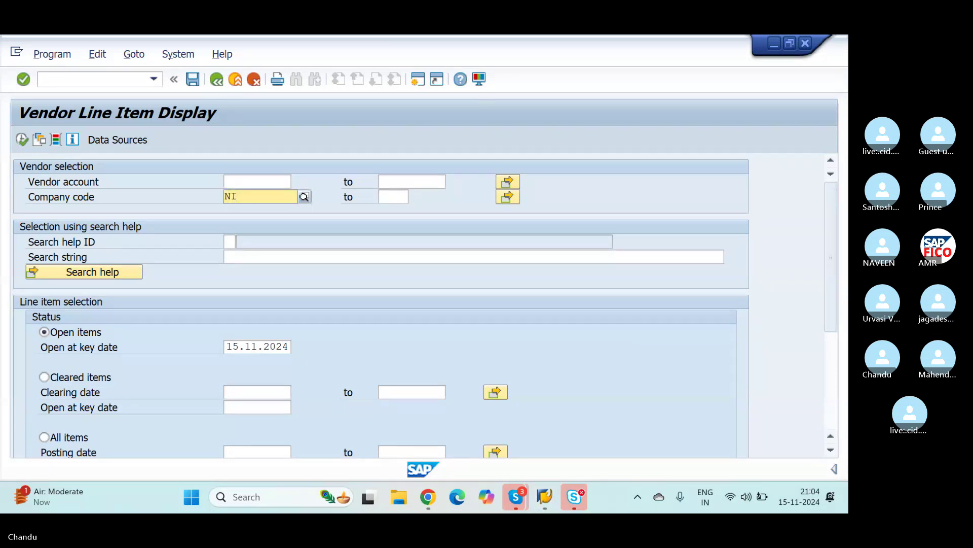
pyautogui.write('CS')
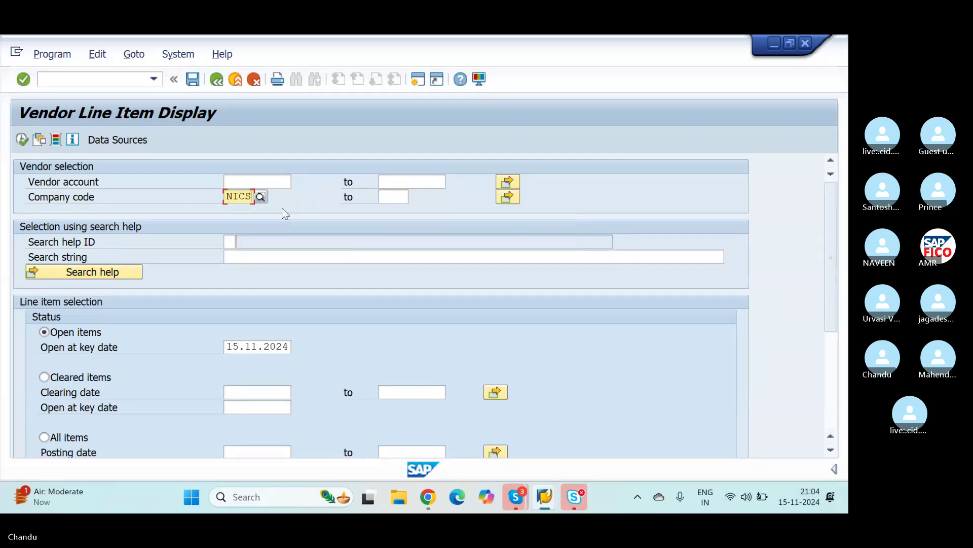
pyautogui.press('Tab')
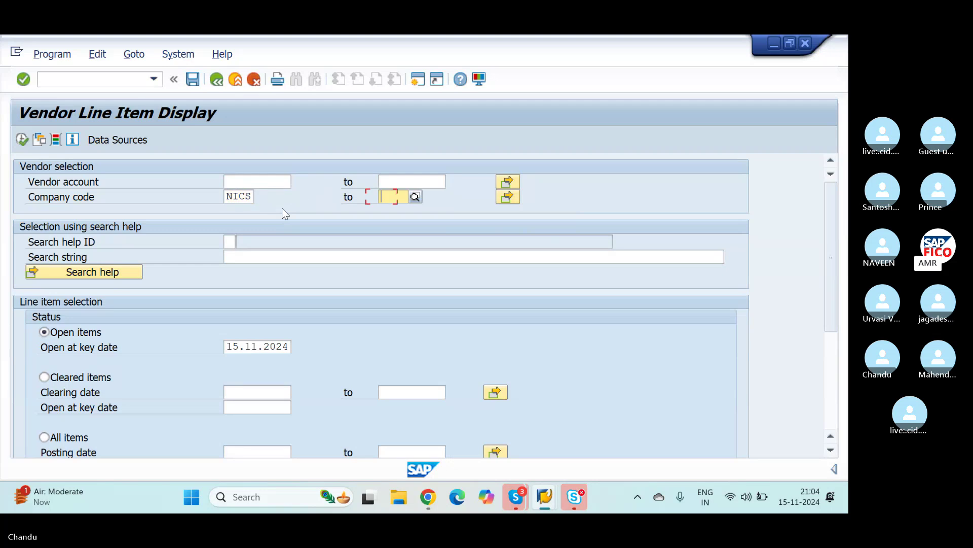
# Find vendor AMR TECHNOLOGIES by company code NICS, use it as the vendor account, and execute the open-items display
pyautogui.click(259, 183)
pyautogui.click(297, 182)
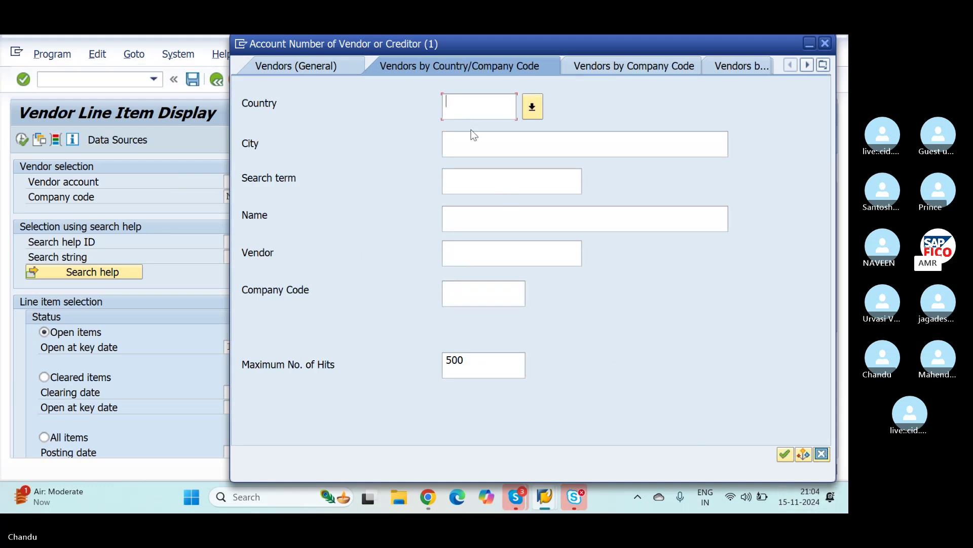
pyautogui.click(462, 292)
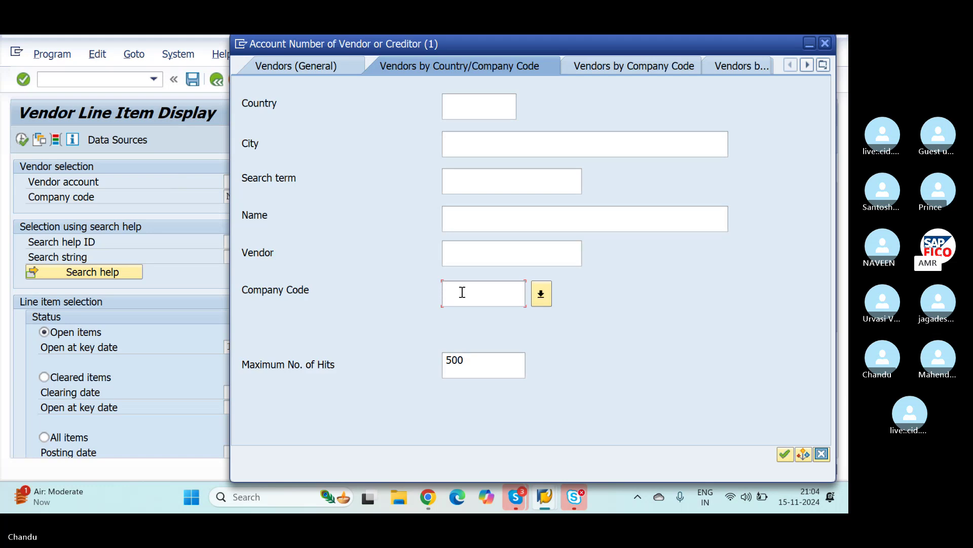
pyautogui.write('NI')
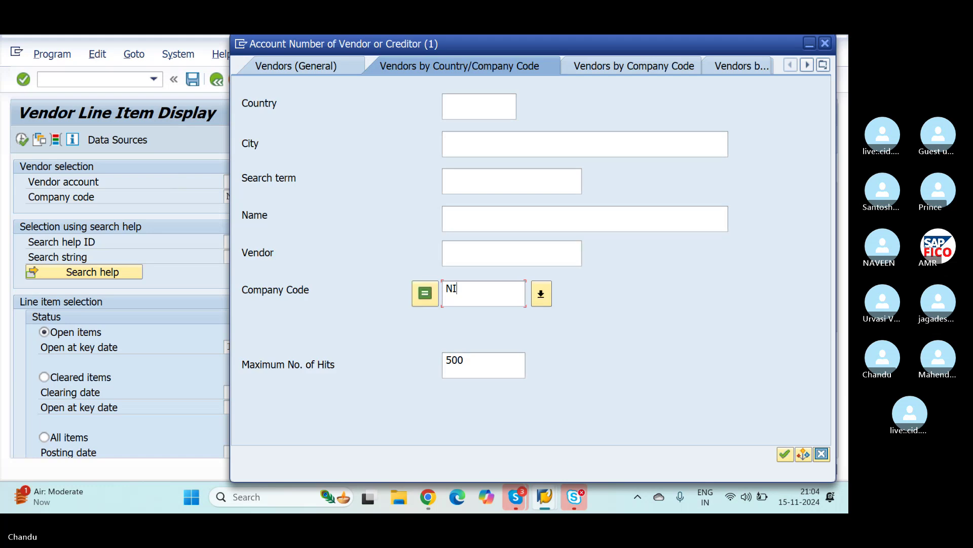
pyautogui.write('CS')
pyautogui.click(785, 454)
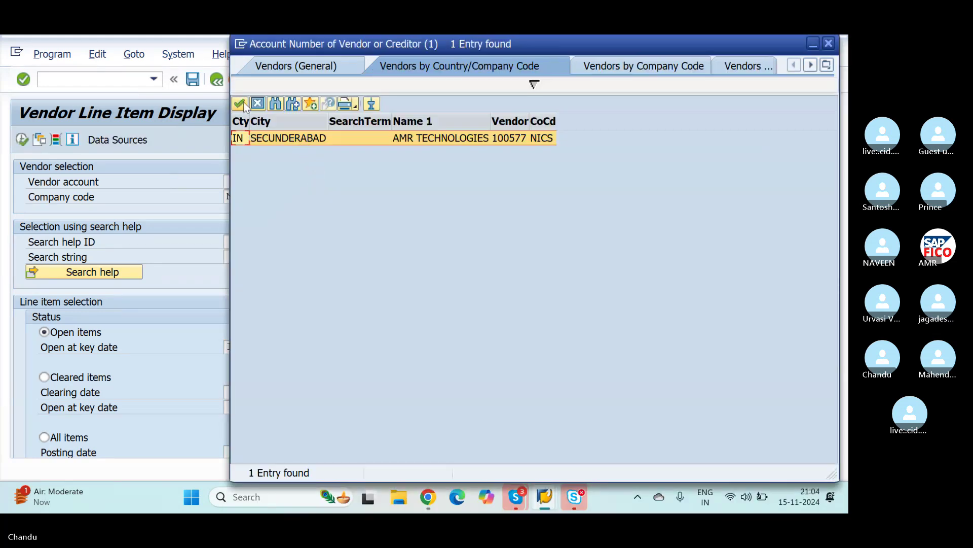
pyautogui.click(240, 104)
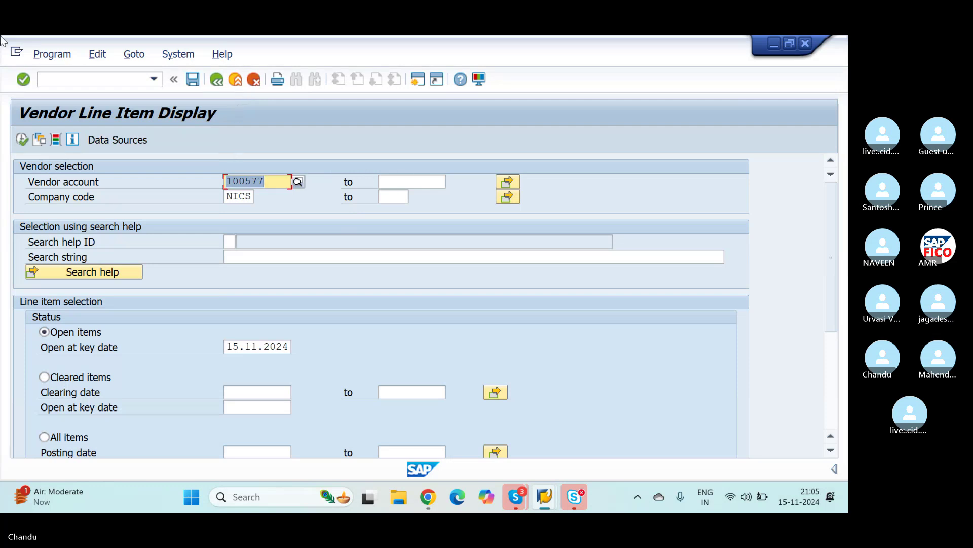
pyautogui.click(22, 140)
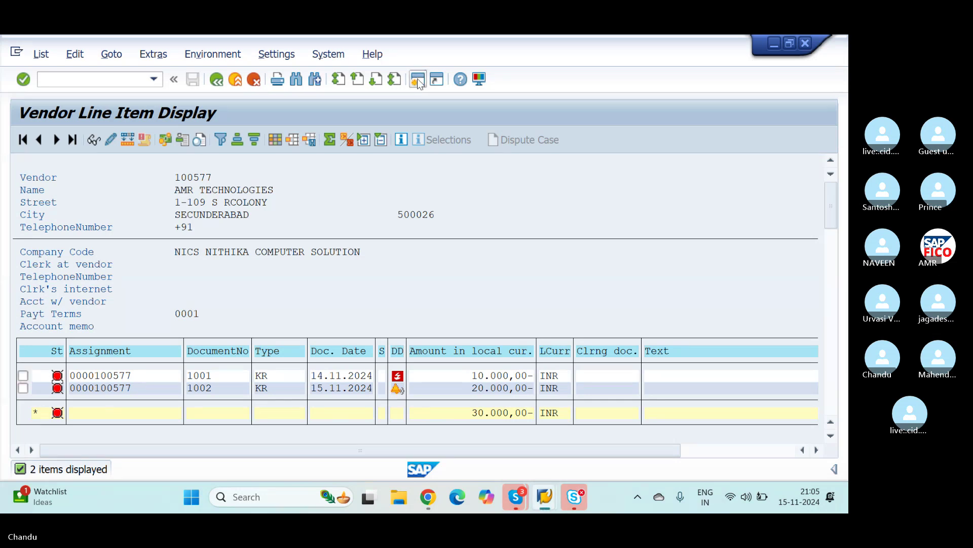
# Open a new session and start transaction F-53 for posting outgoing payments
pyautogui.click(418, 79)
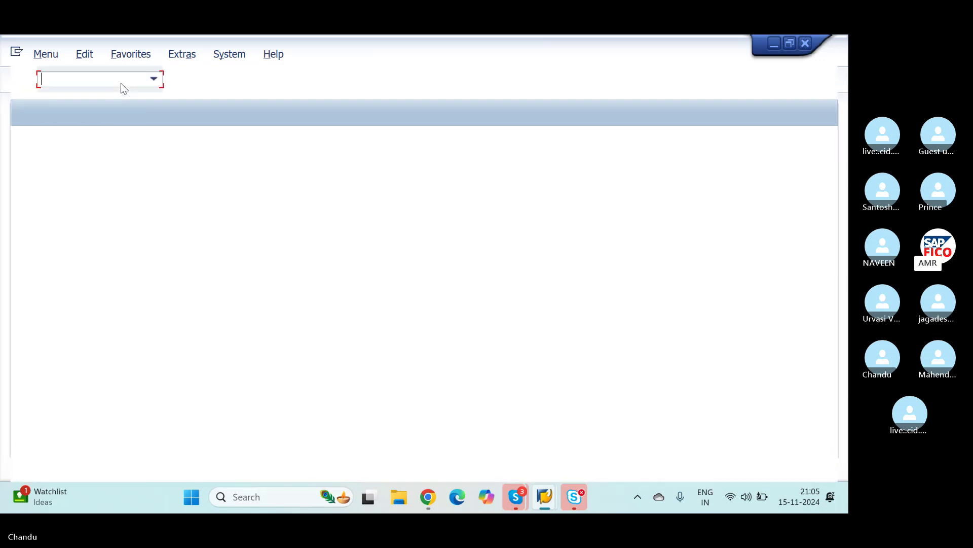
pyautogui.write('/NF')
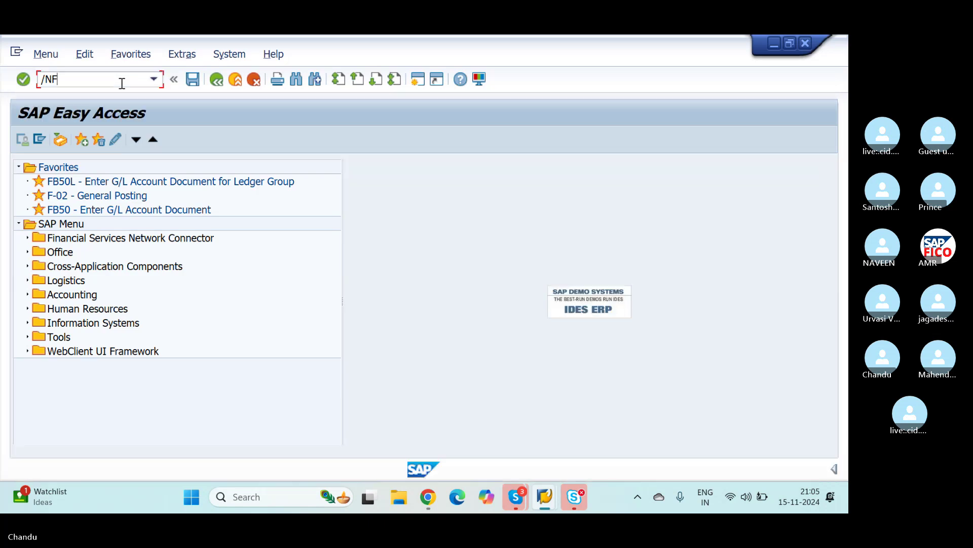
pyautogui.write('-53')
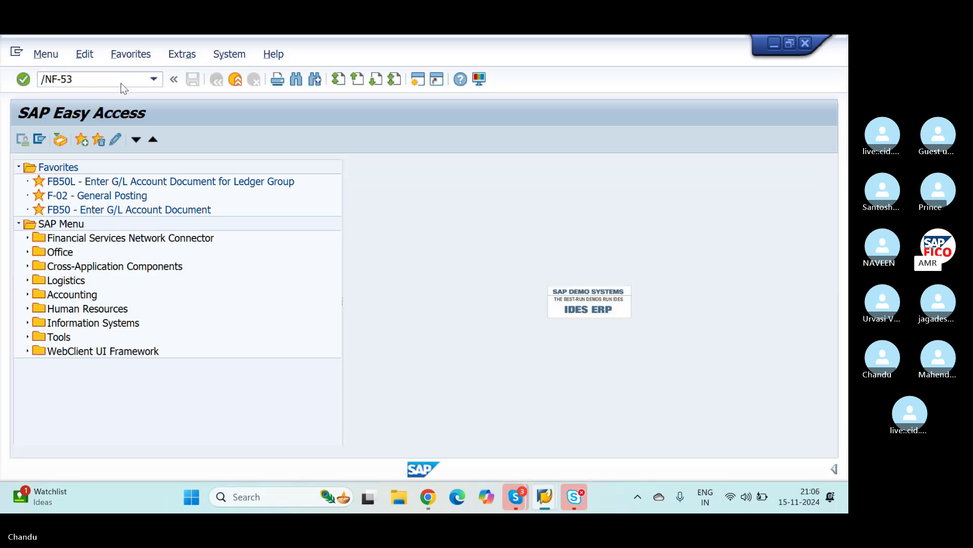
pyautogui.press('Return')
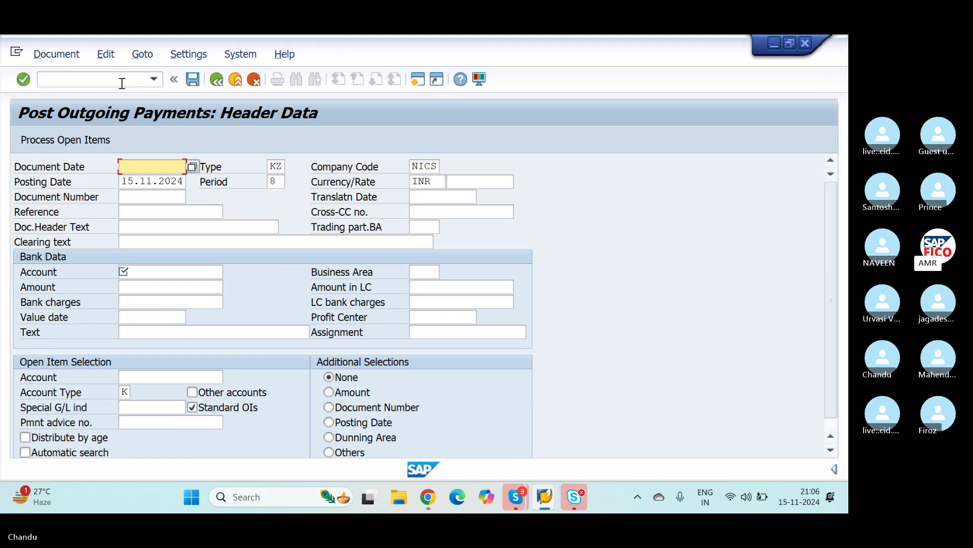
# Set the outgoing payment's document date to 15.11.2024, keeping type KZ
pyautogui.write('5.11.20')
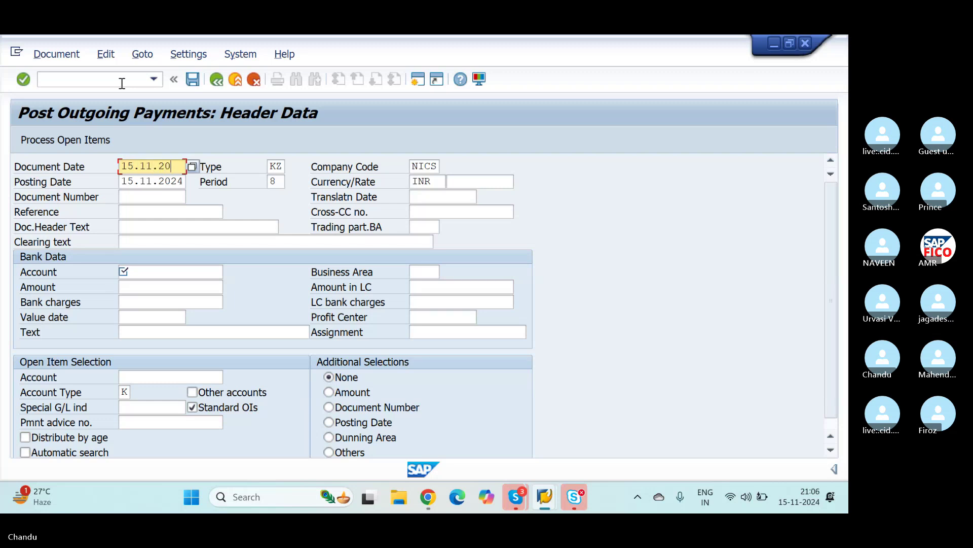
pyautogui.write('24')
pyautogui.press('Tab')
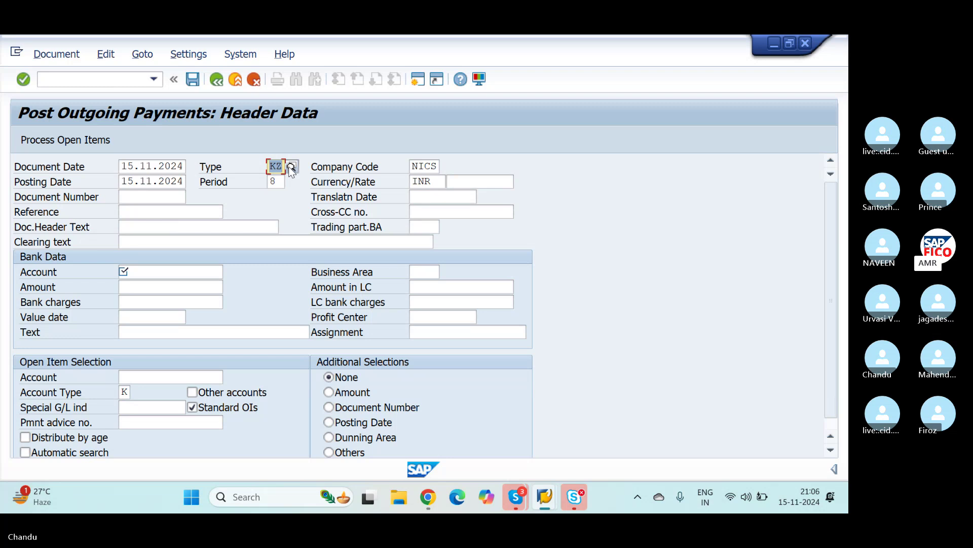
pyautogui.press('Tab')
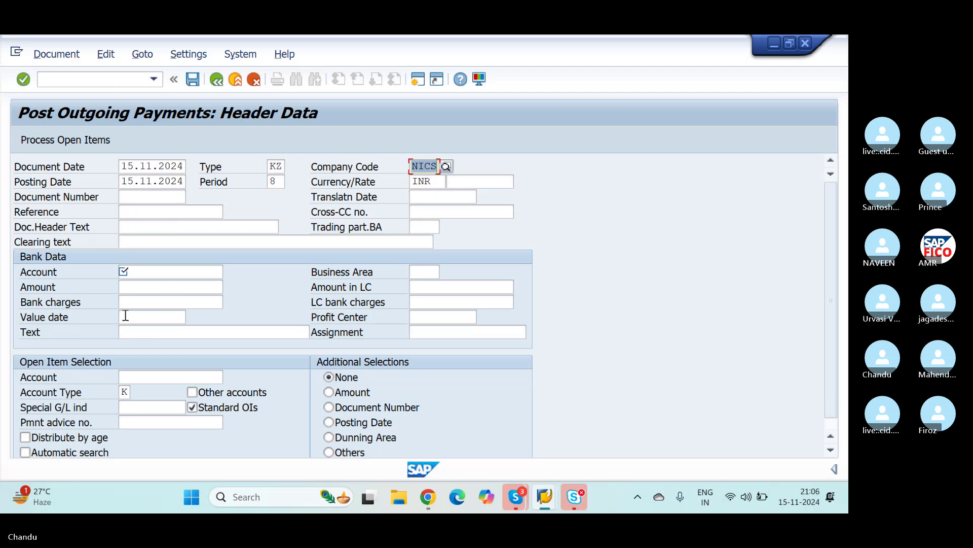
# Look up the G/L accounts of chart NIOC and choose 200101, HDFC Bank Account, as the bank data account
pyautogui.click(155, 269)
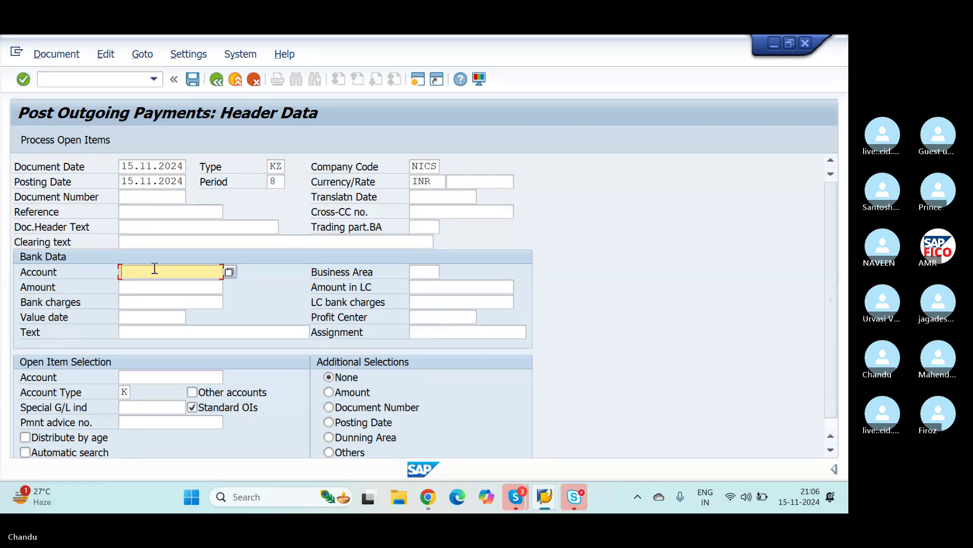
pyautogui.click(230, 272)
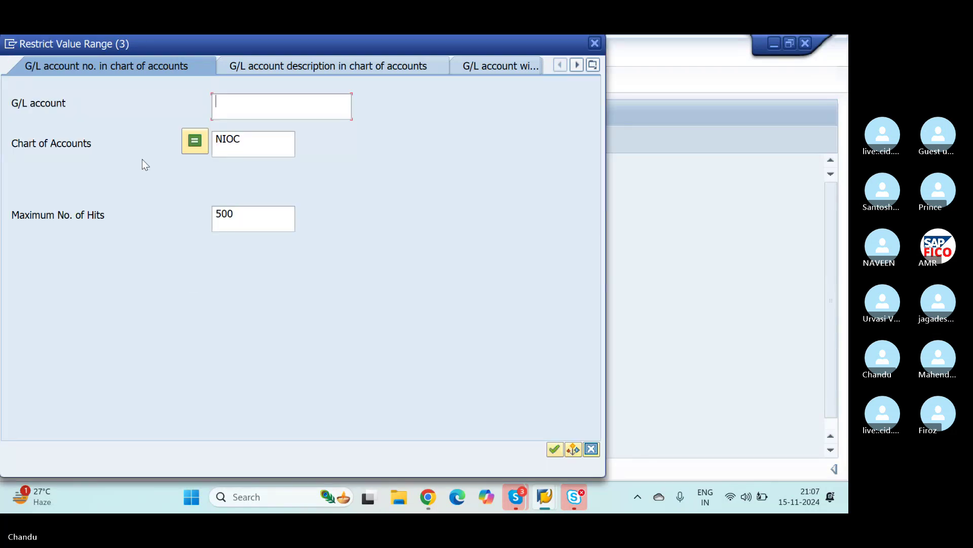
pyautogui.click(573, 451)
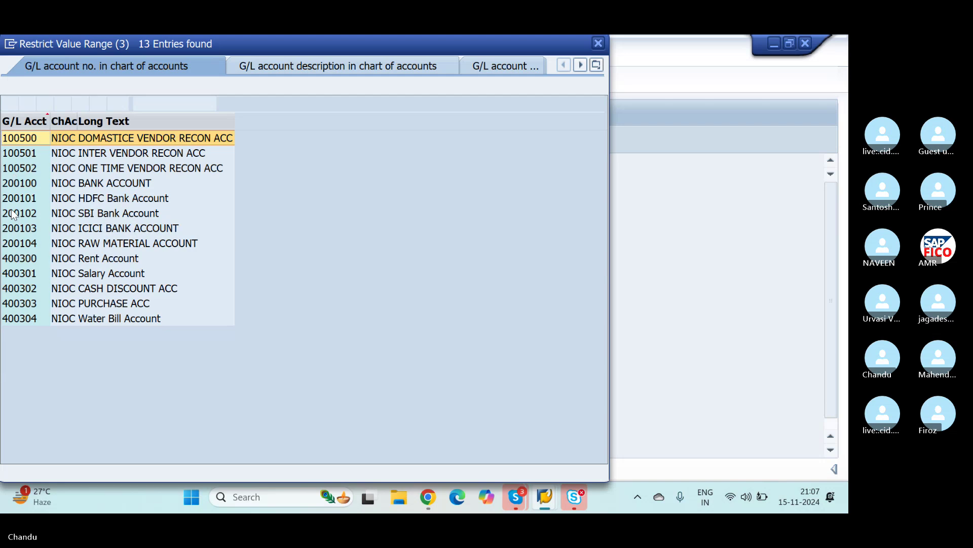
pyautogui.click(23, 199)
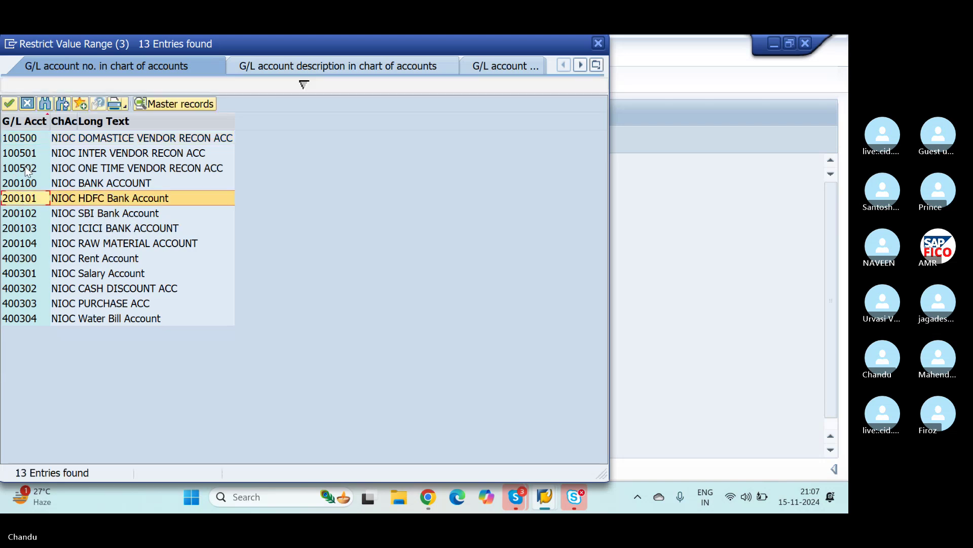
pyautogui.click(9, 103)
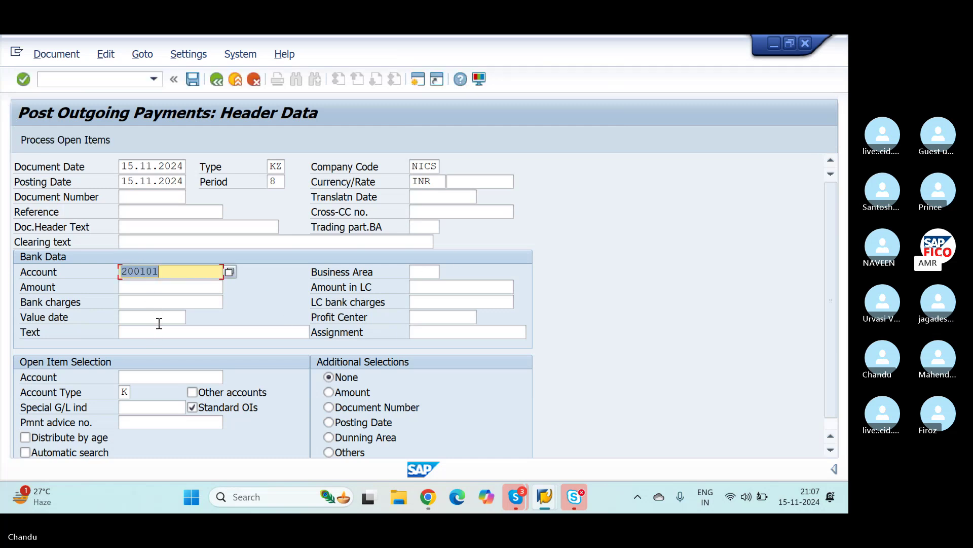
# Set the bank data amount of the outgoing payment to 30000
pyautogui.click(160, 283)
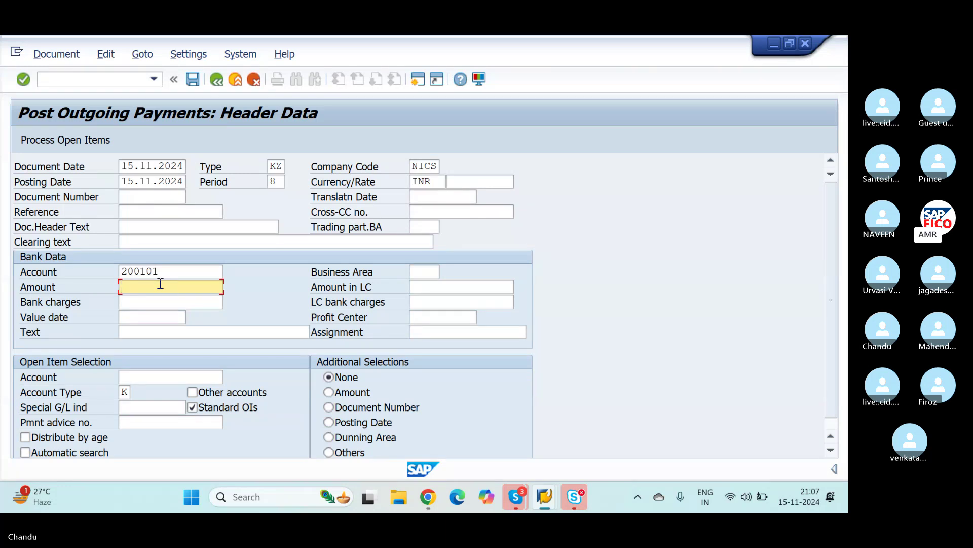
pyautogui.write('30000')
pyautogui.press('Tab')
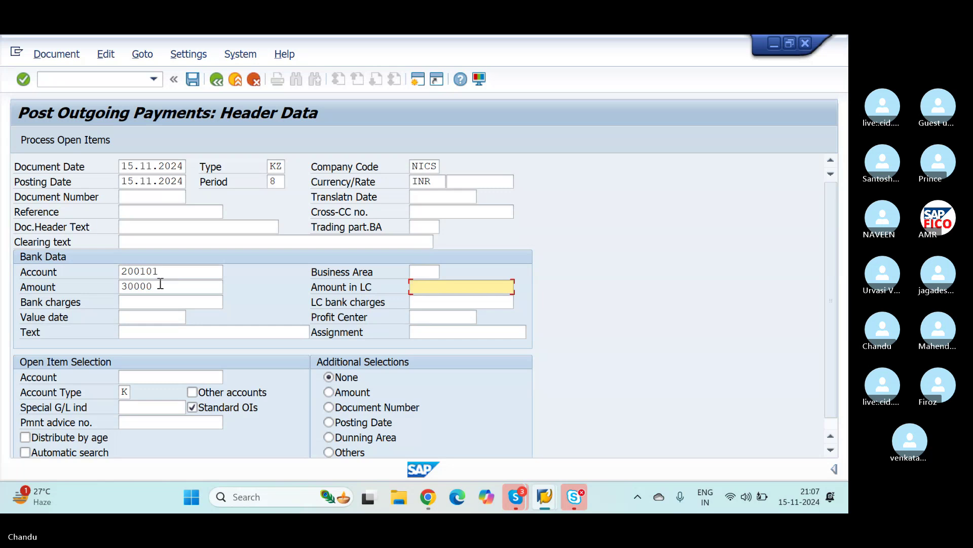
# Look up the vendors of company code NICS and choose AMR TECHNOLOGIES as the open item selection account
pyautogui.scroll(-1, 111, 413)
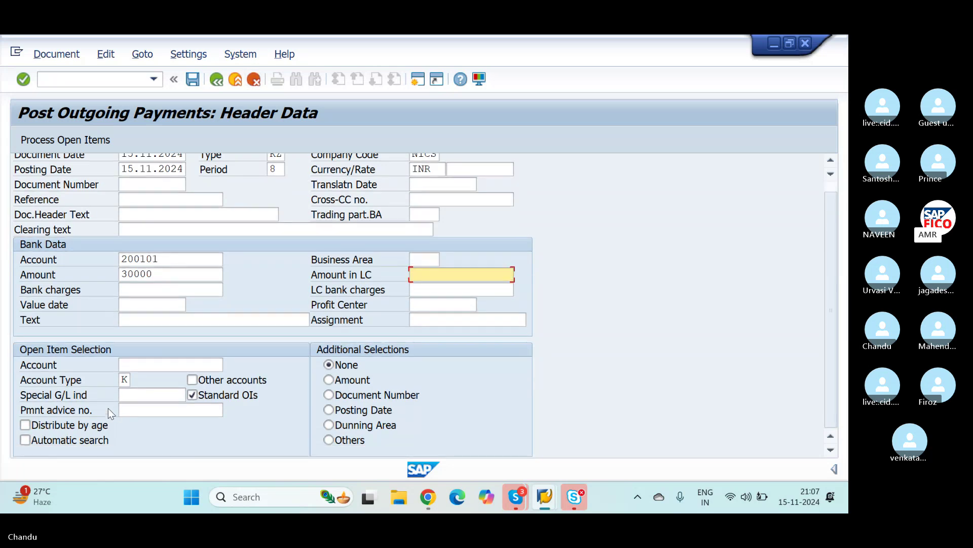
pyautogui.click(125, 365)
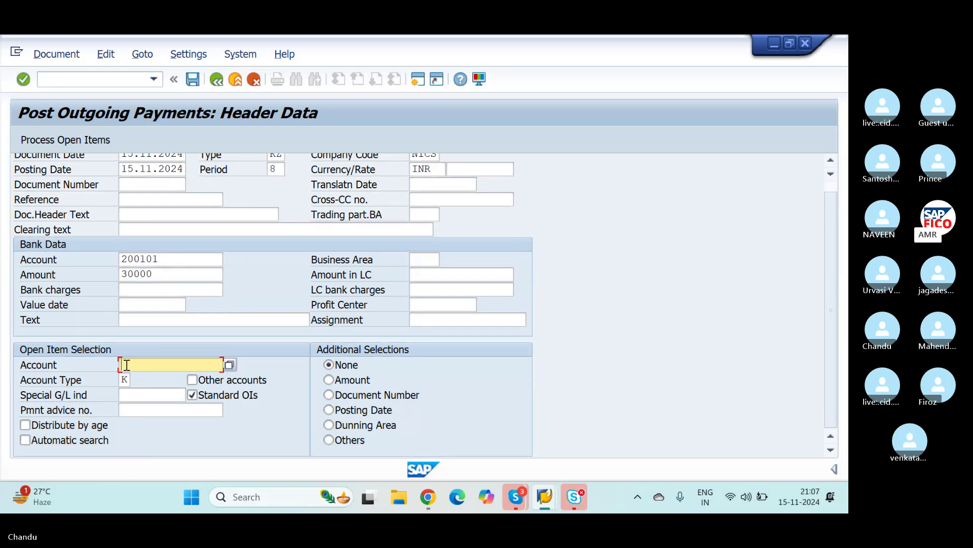
pyautogui.click(229, 365)
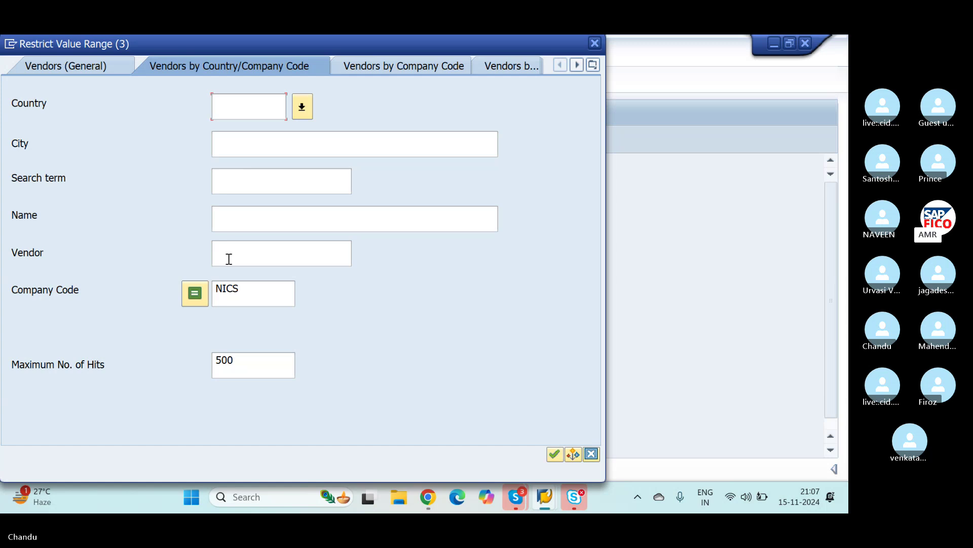
pyautogui.click(288, 260)
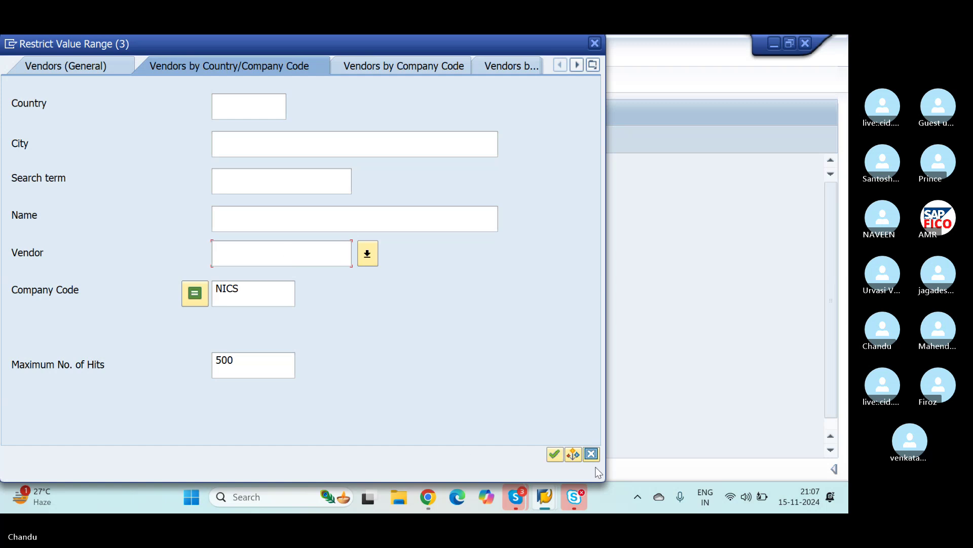
pyautogui.click(555, 453)
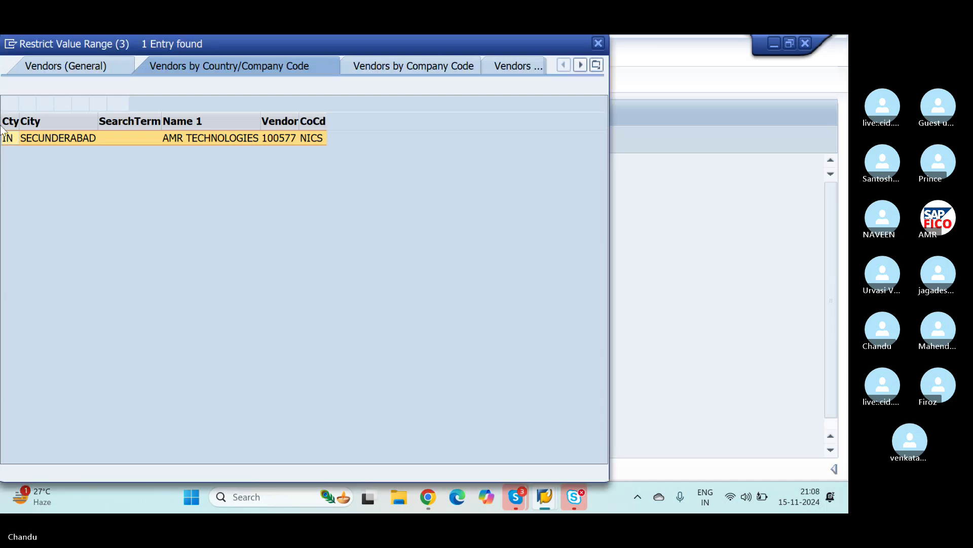
pyautogui.click(12, 104)
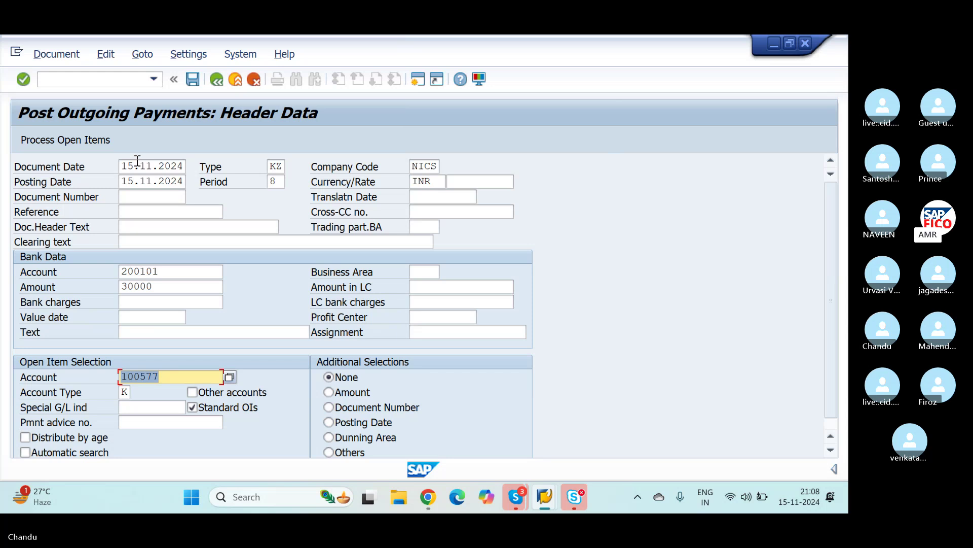
# Process the vendor's open items, simulate the outgoing payment document, and post it
pyautogui.click(51, 143)
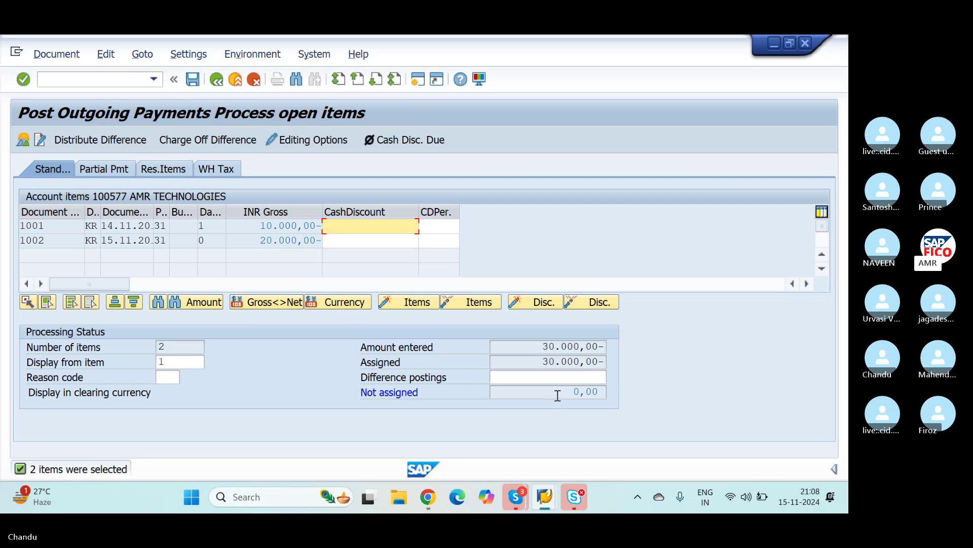
pyautogui.click(50, 55)
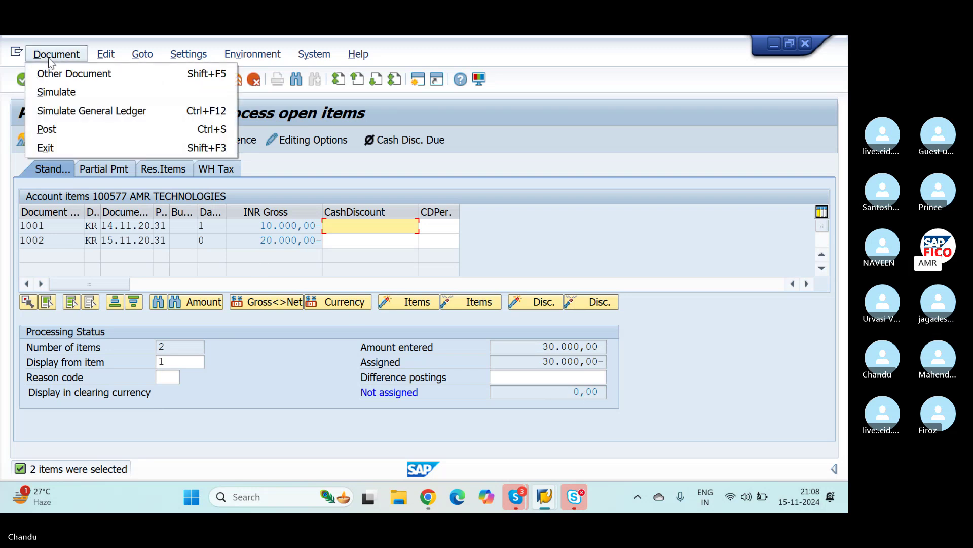
pyautogui.click(51, 92)
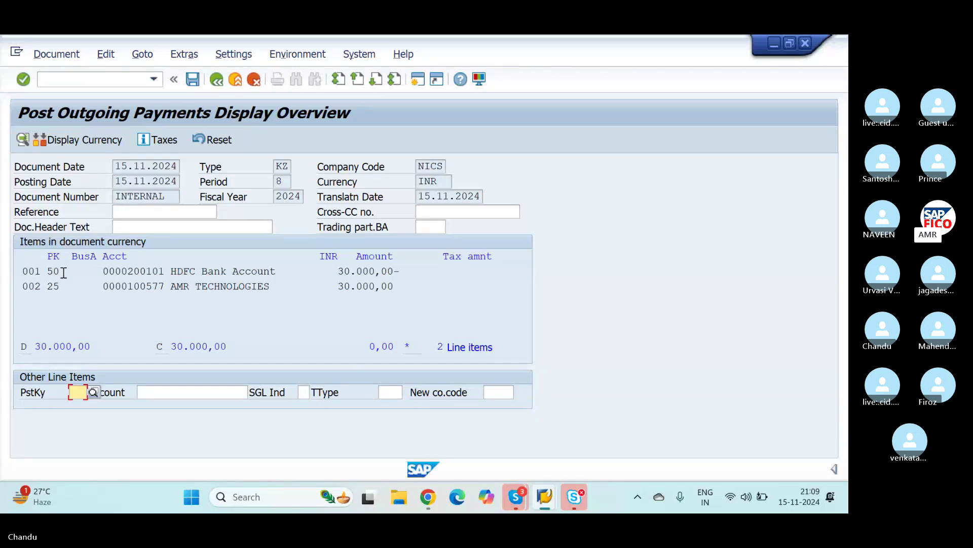
pyautogui.click(192, 80)
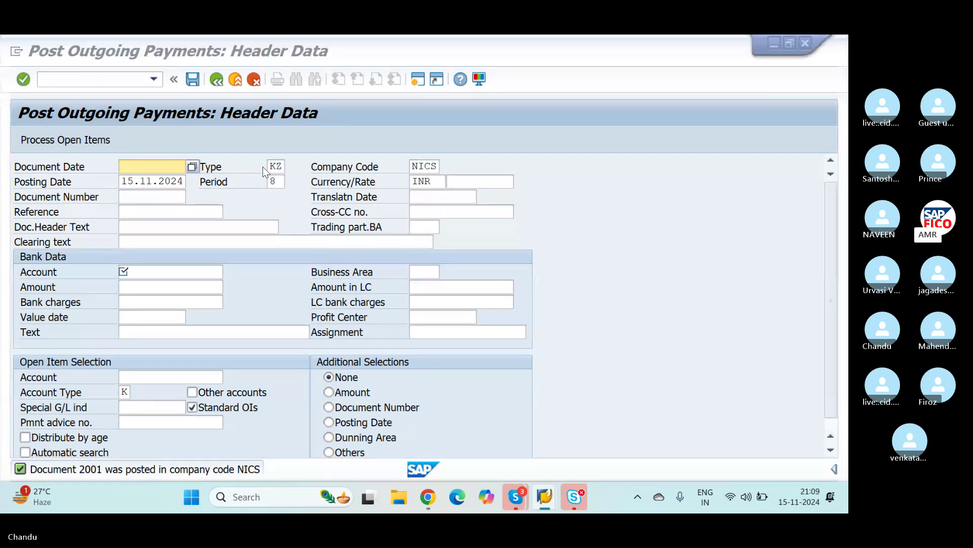
# Switch to the vendor line item session, refresh the open items list, and execute the display for the vendor's cleared items
pyautogui.hotkey('alt', 'Tab')
pyautogui.hotkey('alt', 'Tab')
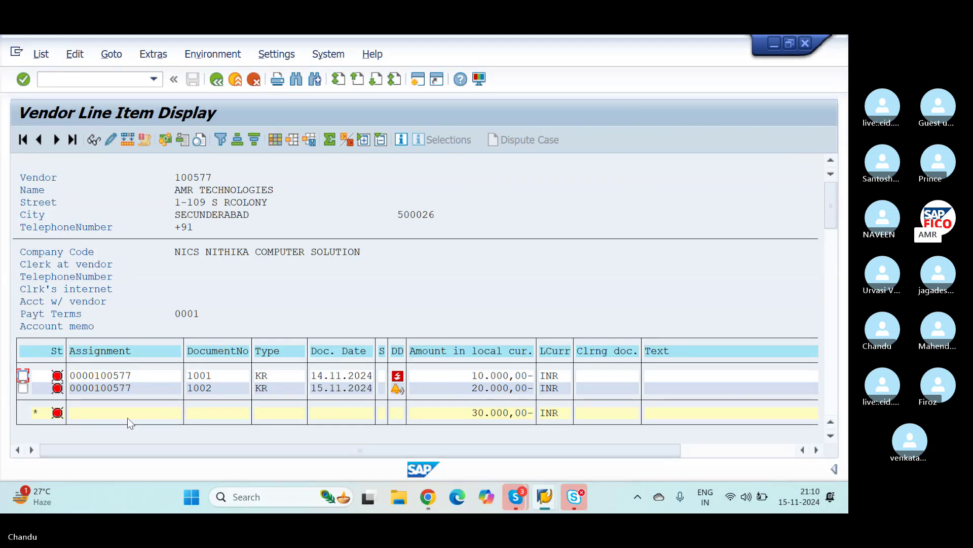
pyautogui.click(40, 54)
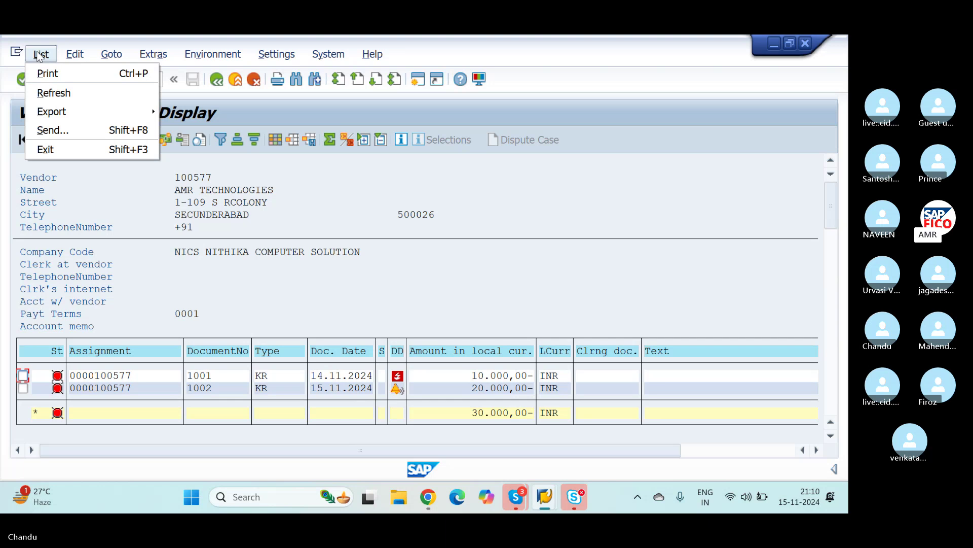
pyautogui.click(54, 93)
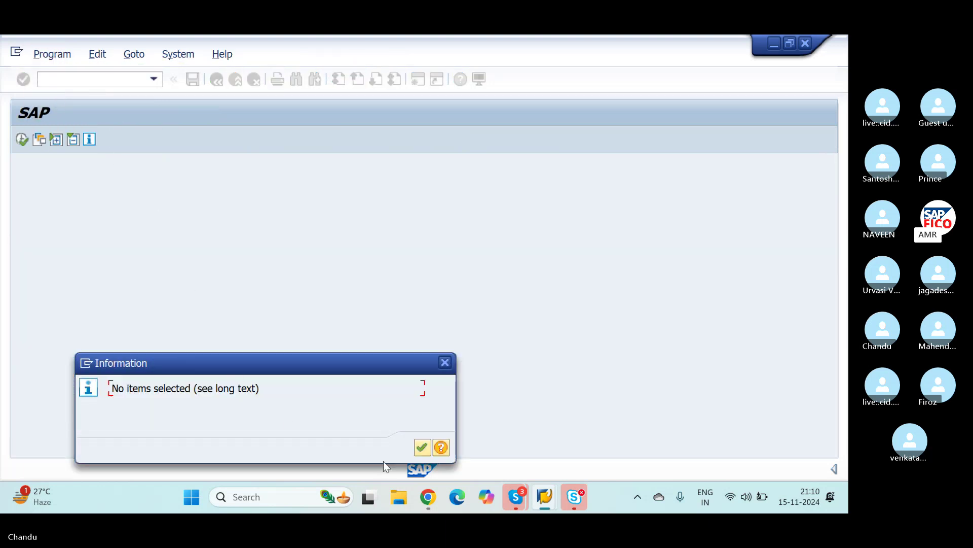
pyautogui.click(422, 448)
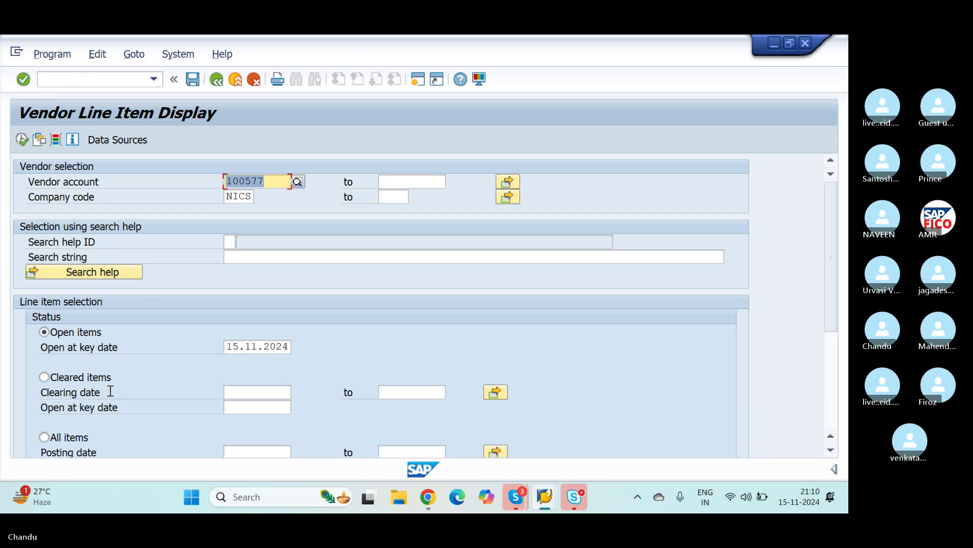
pyautogui.click(44, 377)
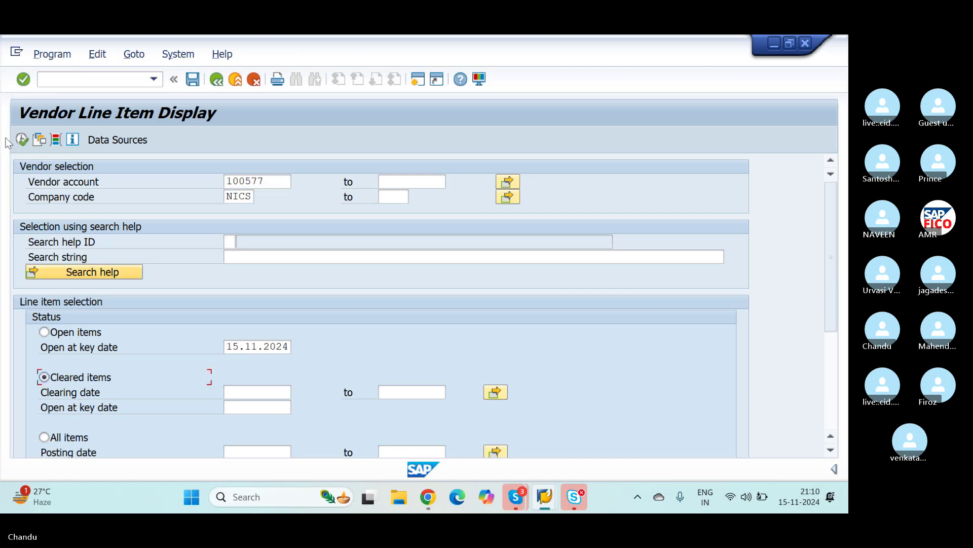
pyautogui.click(22, 140)
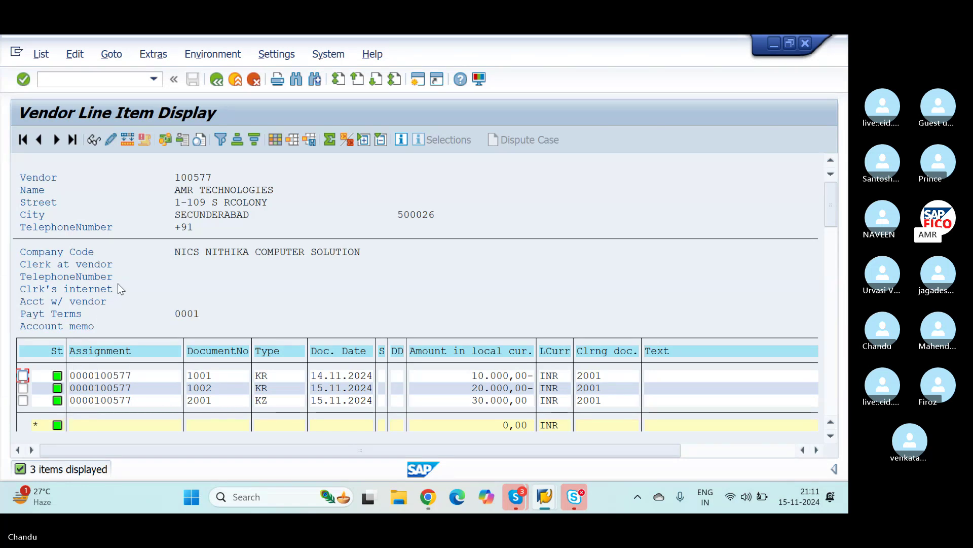
# Switch to the Skype meeting and open the chat image listing the three types of manual clearing
pyautogui.click(513, 490)
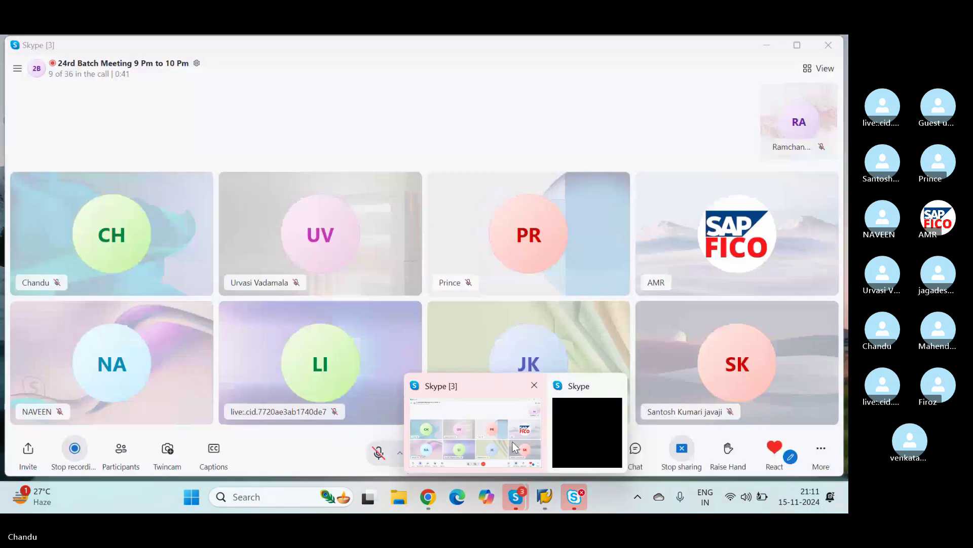
pyautogui.click(507, 445)
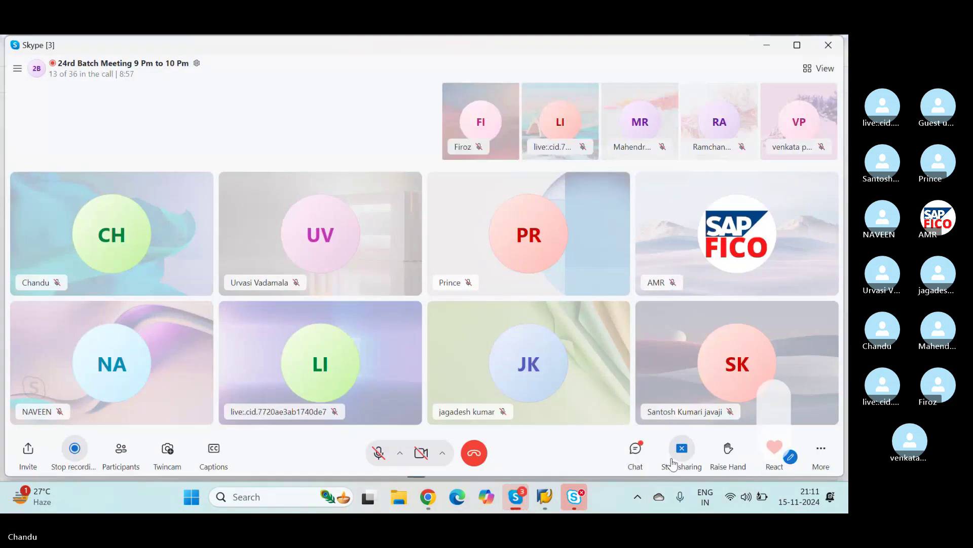
pyautogui.click(635, 447)
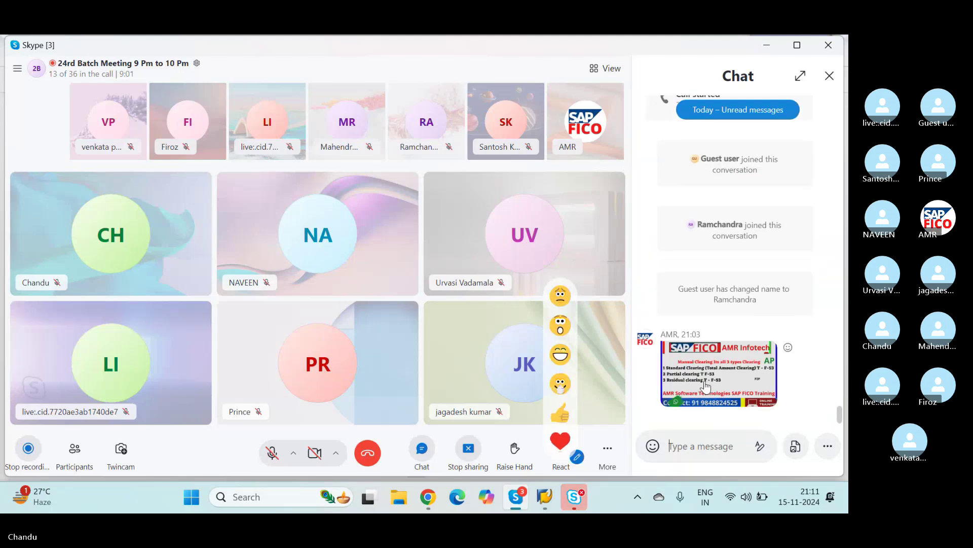
pyautogui.click(706, 387)
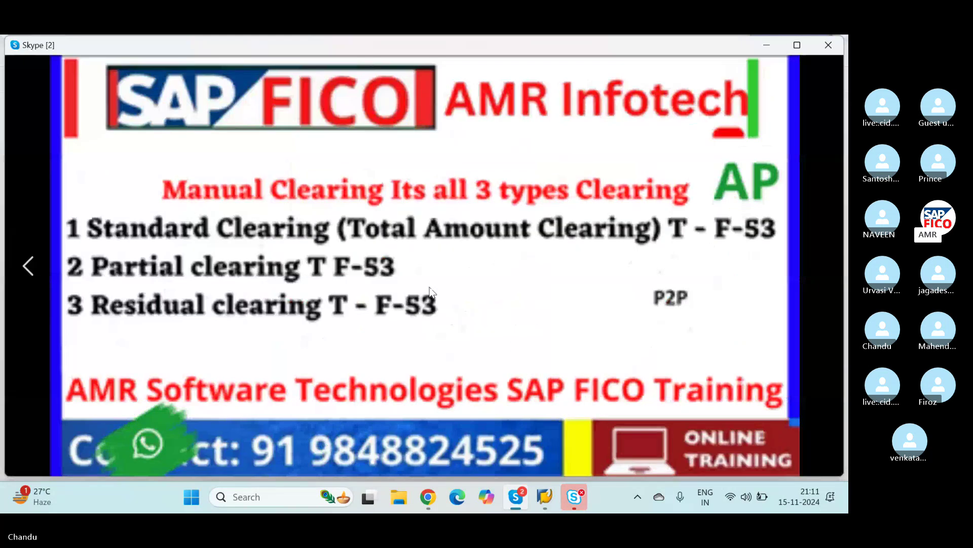
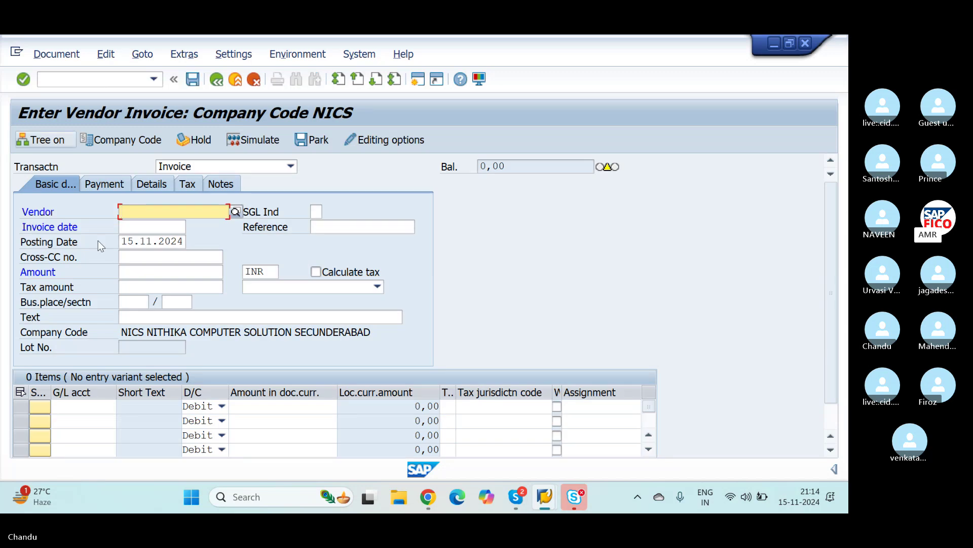
# Confirm company code NICS for the vendor invoice and restart transaction FB60
pyautogui.click(122, 140)
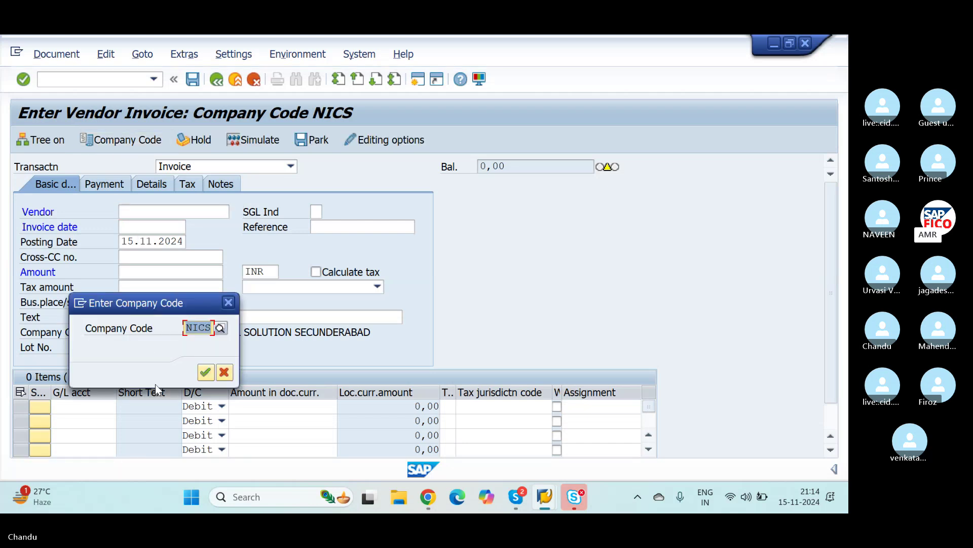
pyautogui.click(206, 373)
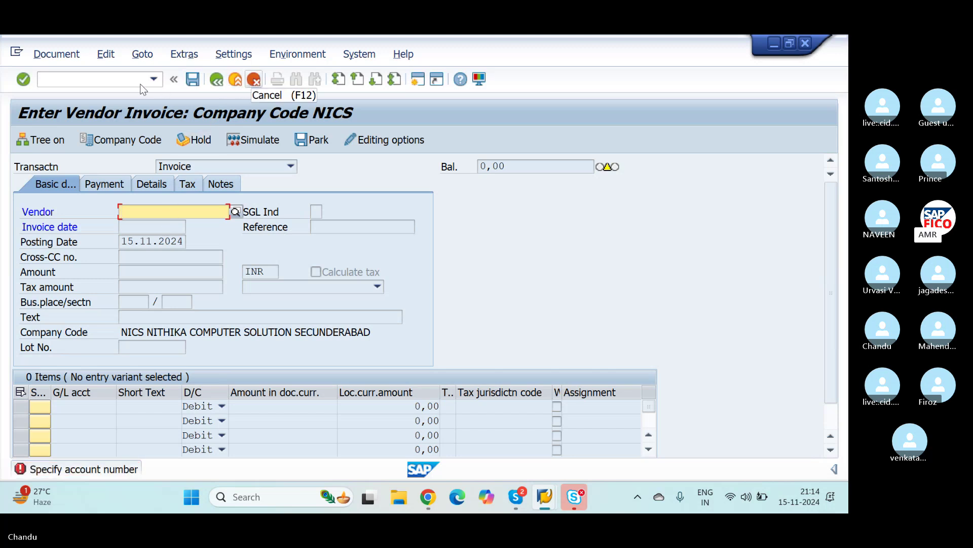
pyautogui.click(119, 80)
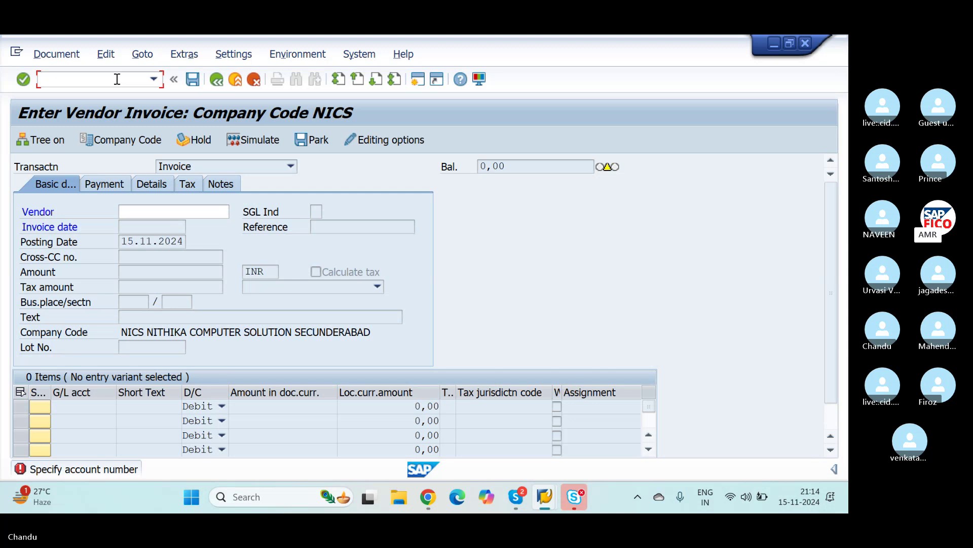
pyautogui.write('/NF')
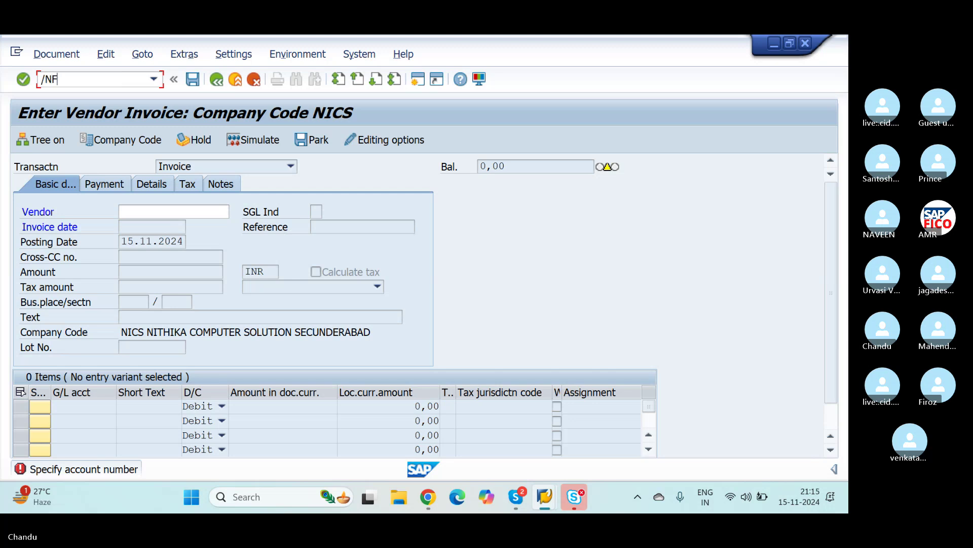
pyautogui.write('B60')
pyautogui.press('Return')
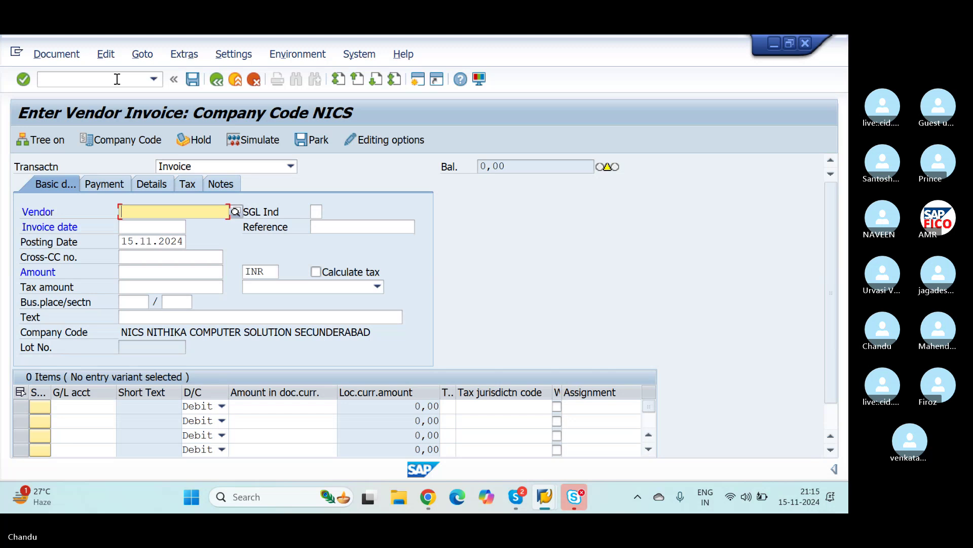
# Set the vendor invoice's invoice date to 15.11.2024
pyautogui.click(171, 225)
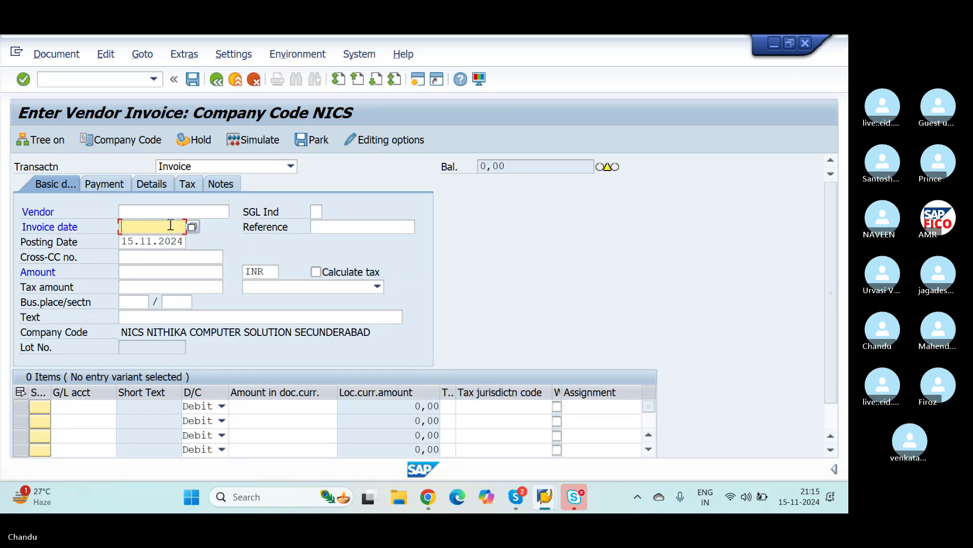
pyautogui.write('15.1.')
pyautogui.press('Tab')
# Look up the vendors of company code NICS and choose AMR TECHNOLOGIES as the invoice vendor
pyautogui.click(205, 212)
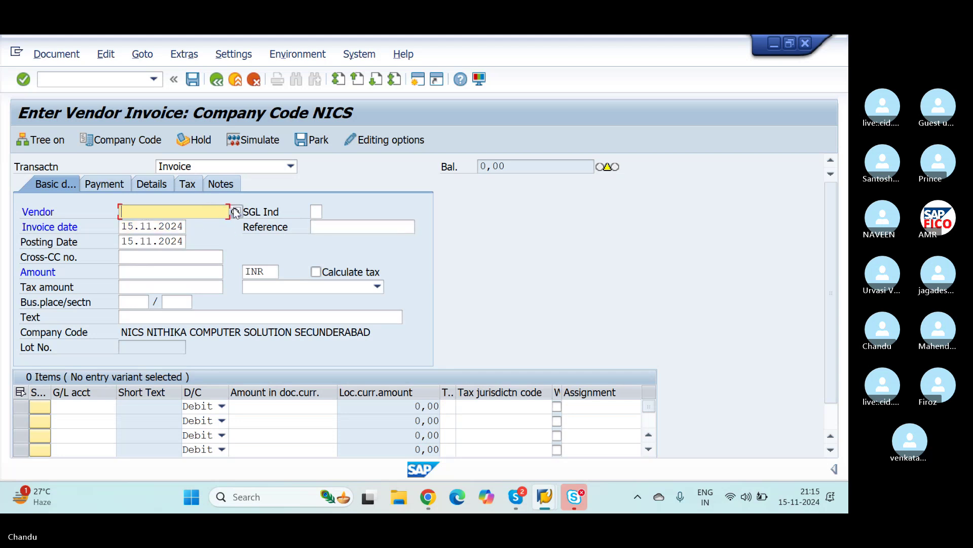
pyautogui.click(236, 212)
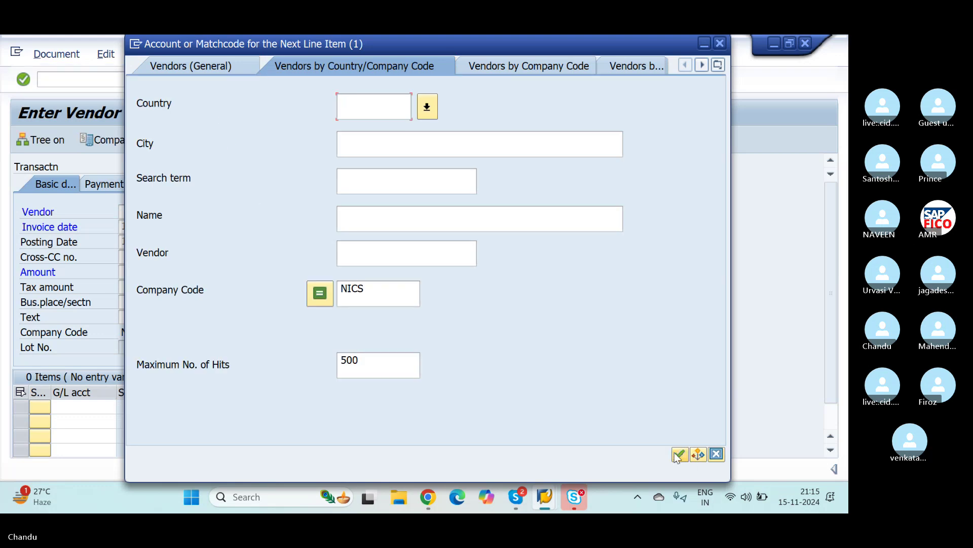
pyautogui.click(680, 455)
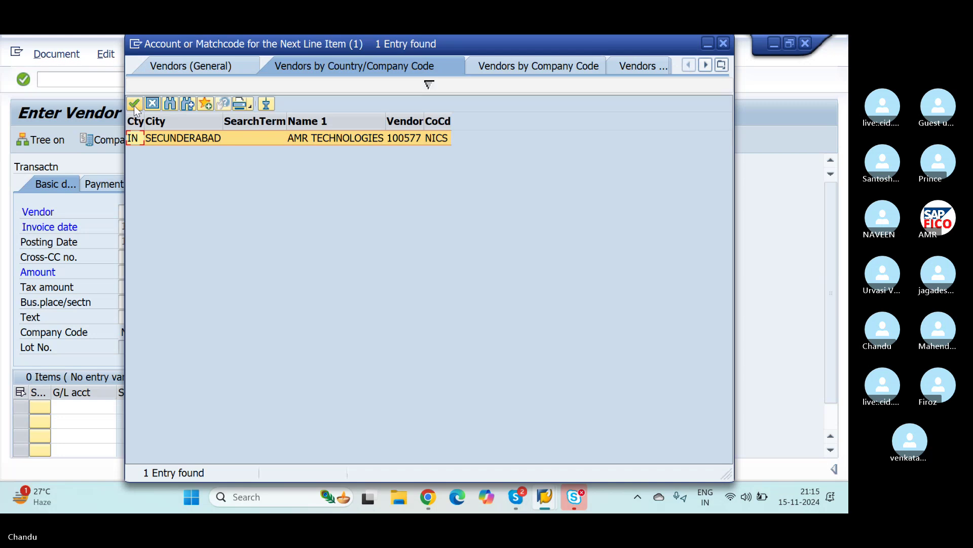
pyautogui.click(135, 105)
pyautogui.doubleClick(175, 215)
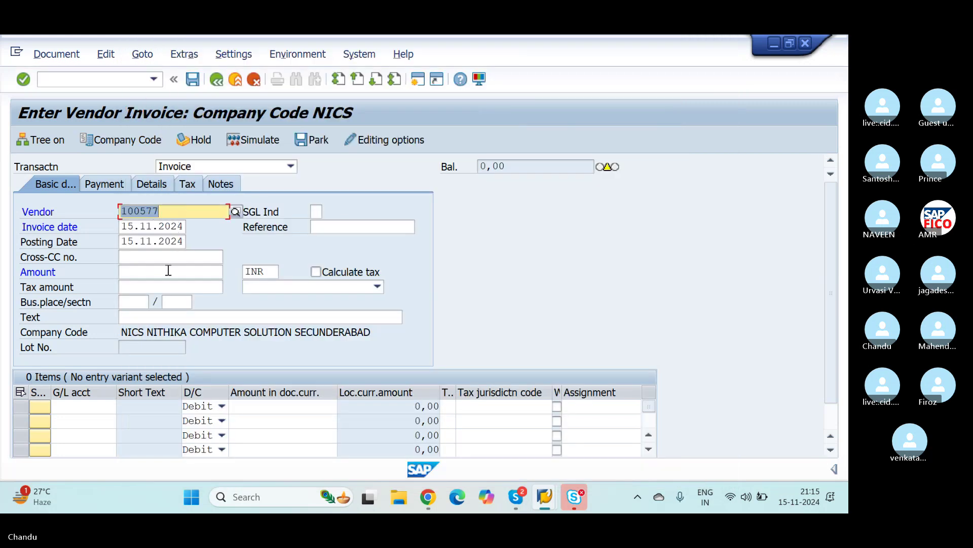
# Look up the special G/L indicators and set the vendor invoice's indicator to D (Discount)
pyautogui.click(315, 212)
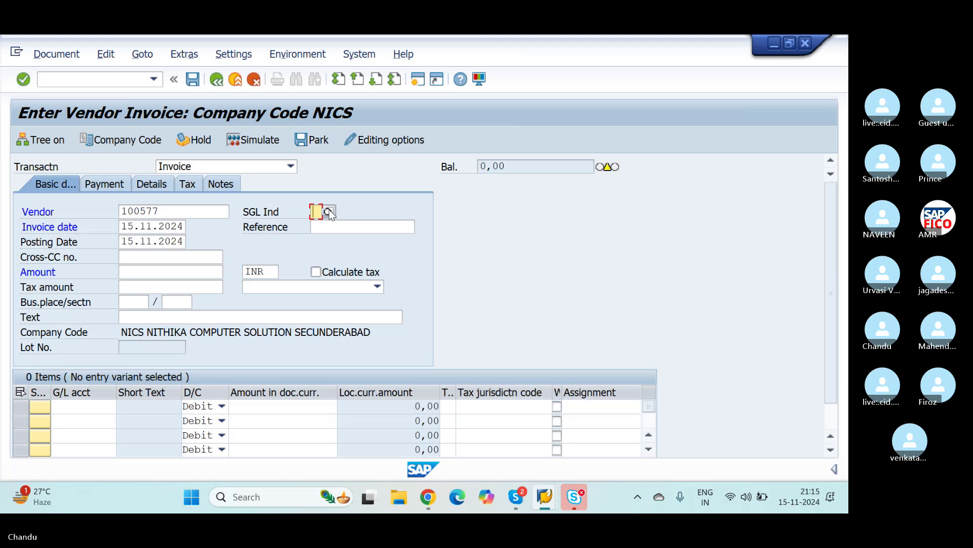
pyautogui.click(329, 212)
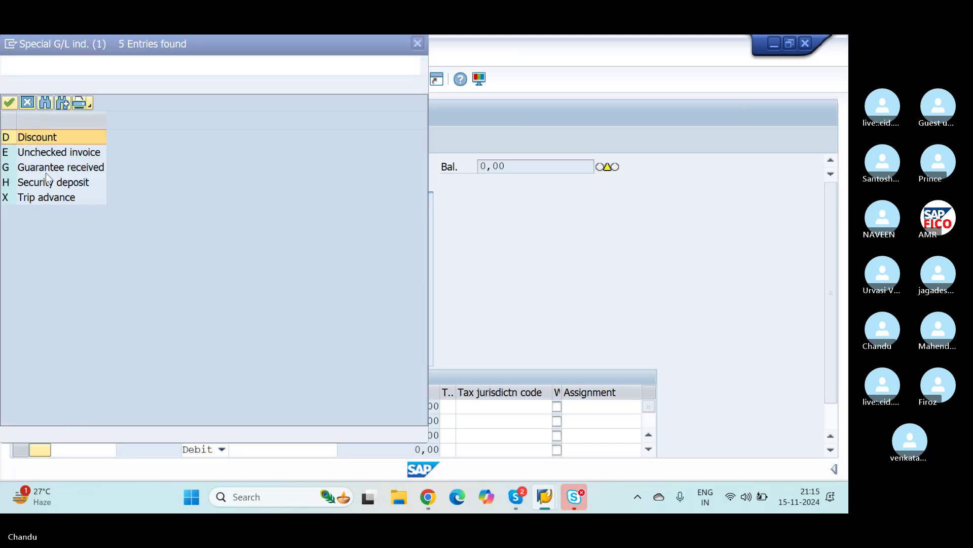
pyautogui.click(9, 104)
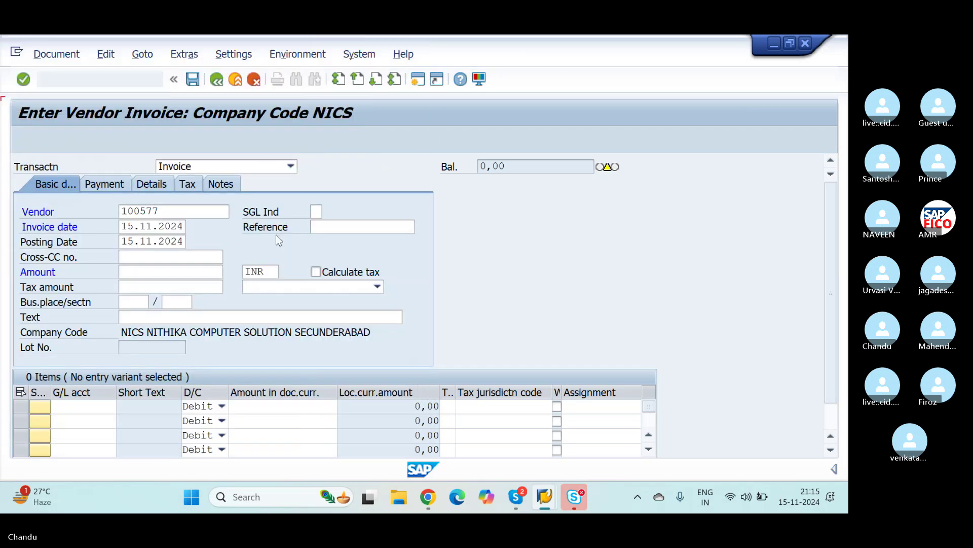
# Set the invoice amount to 20000 INR and choose NIOC RAW MATERIAL ACCOUNT as the first item's G/L account
pyautogui.click(134, 272)
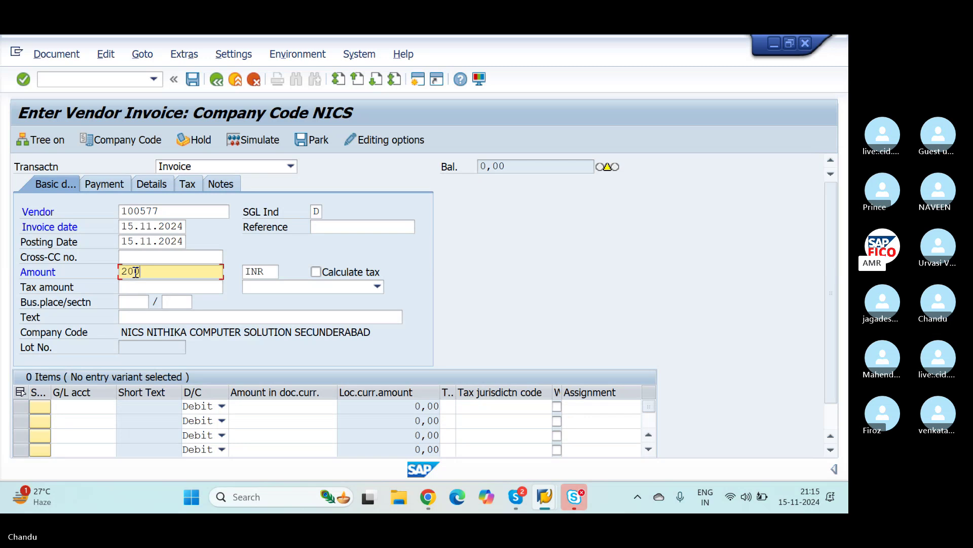
pyautogui.press('Tab')
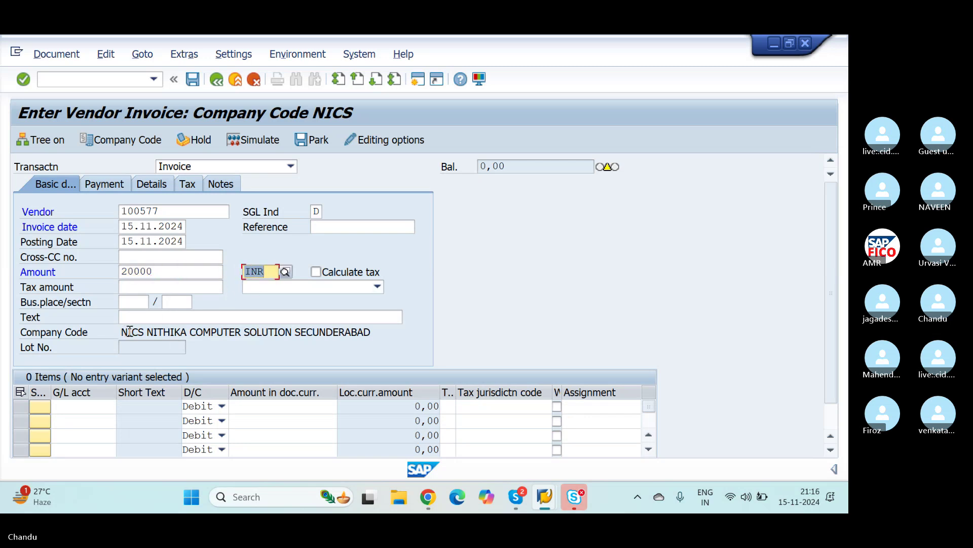
pyautogui.click(81, 409)
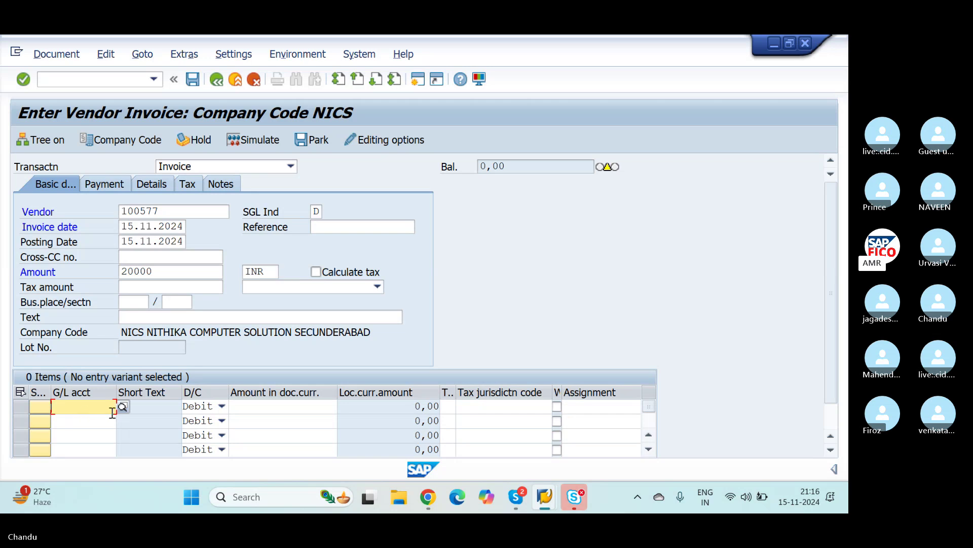
pyautogui.click(123, 406)
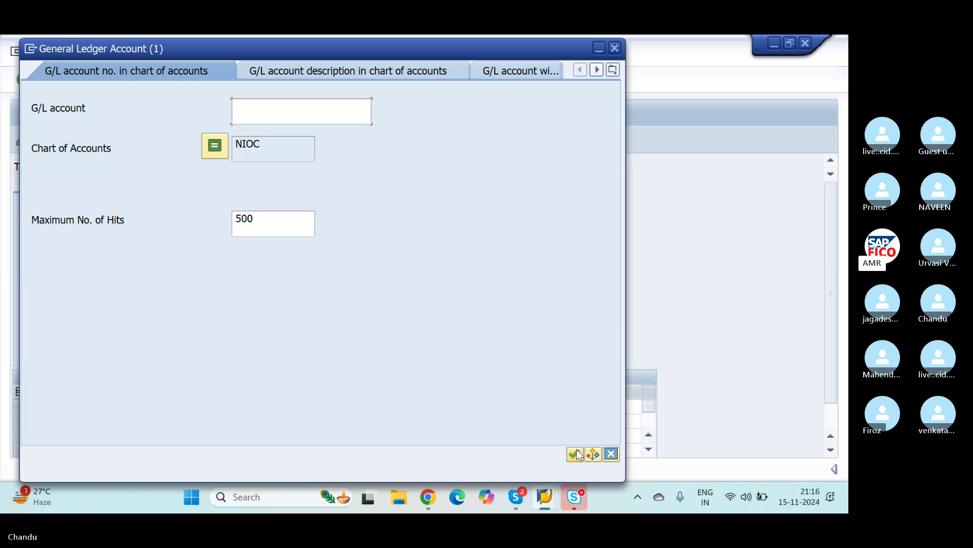
pyautogui.click(575, 454)
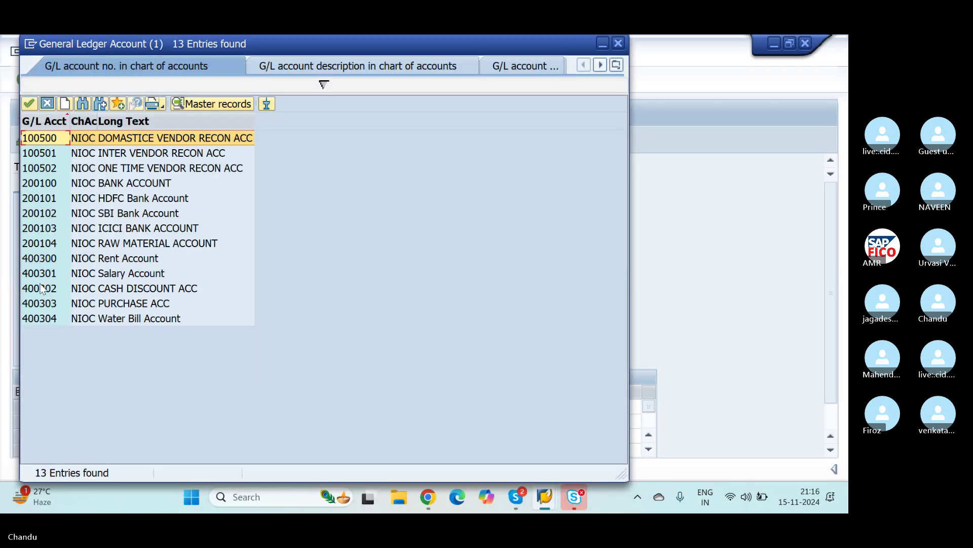
pyautogui.click(37, 244)
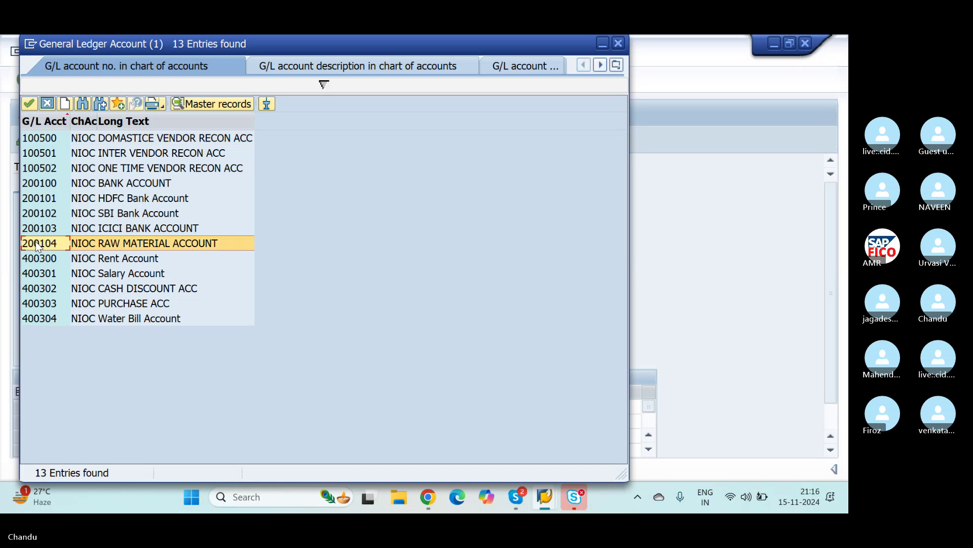
pyautogui.click(29, 104)
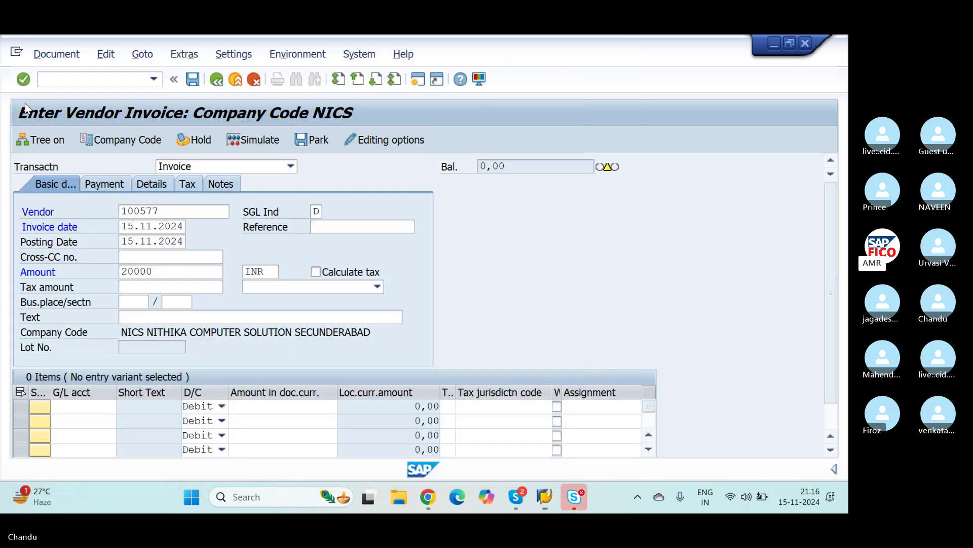
# Set the raw material debit item's amount to 20000 and check the invoice entries
pyautogui.click(274, 406)
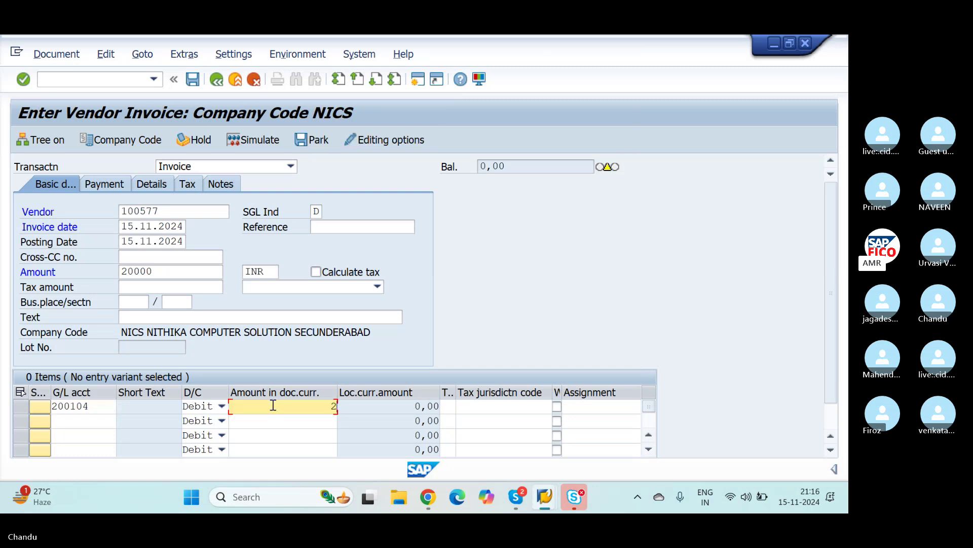
pyautogui.write('20000')
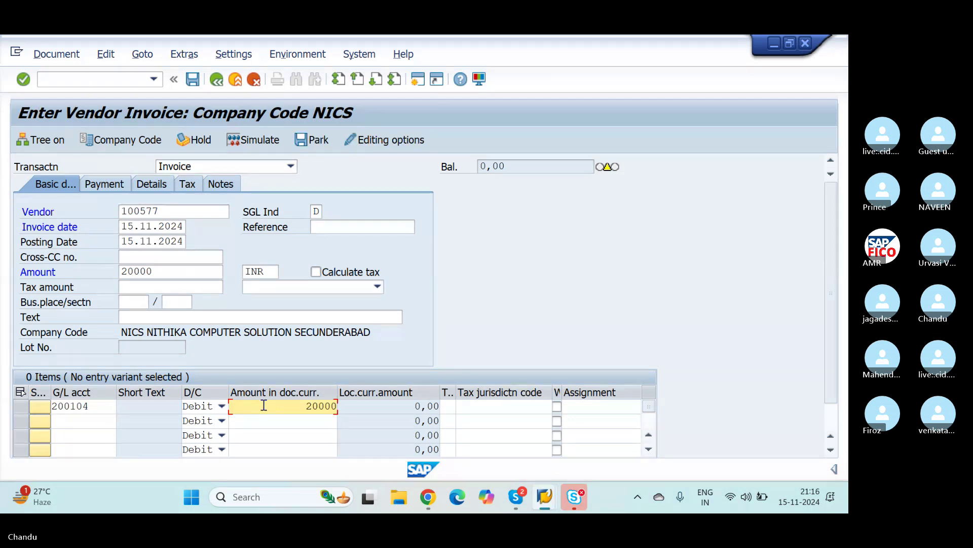
pyautogui.press('Tab')
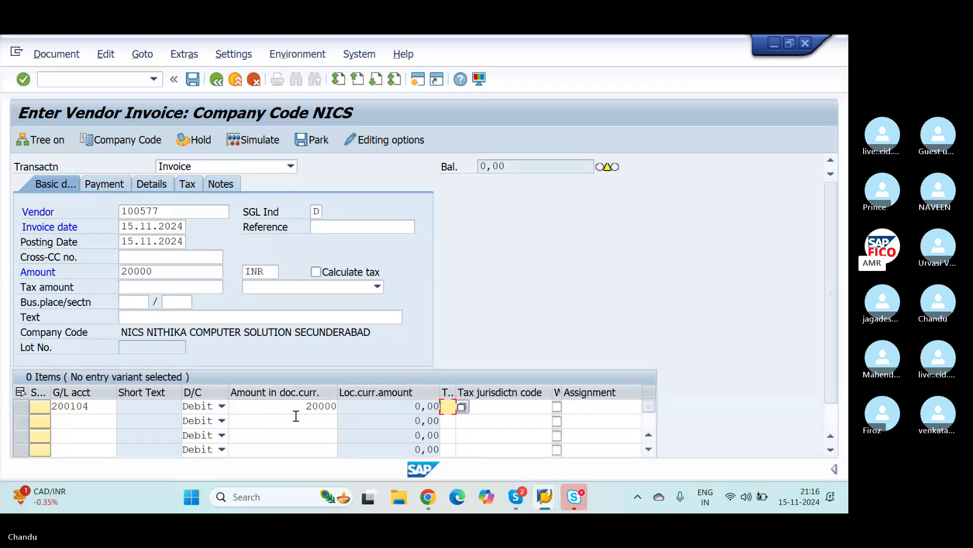
pyautogui.click(319, 407)
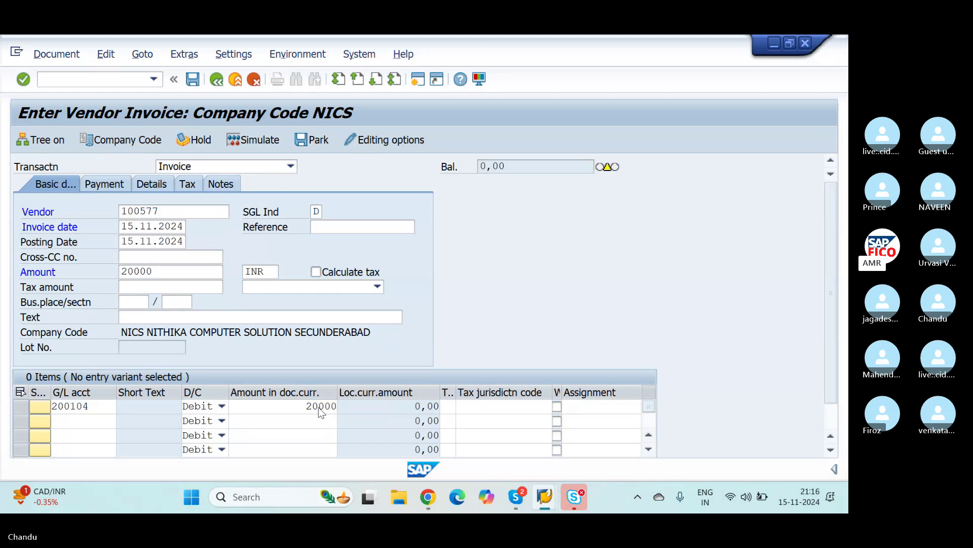
pyautogui.press('Return')
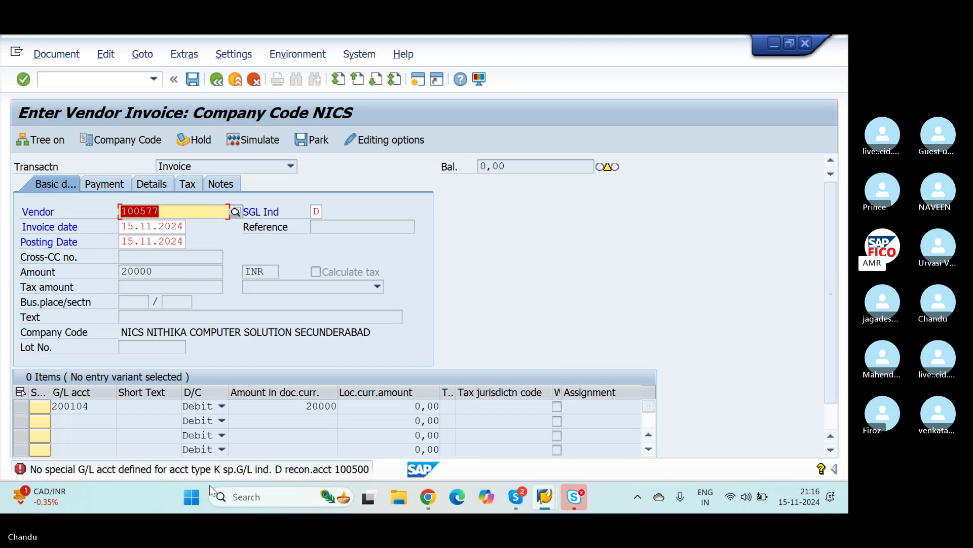
# Clear the special G/L indicator from the vendor invoice
pyautogui.click(110, 406)
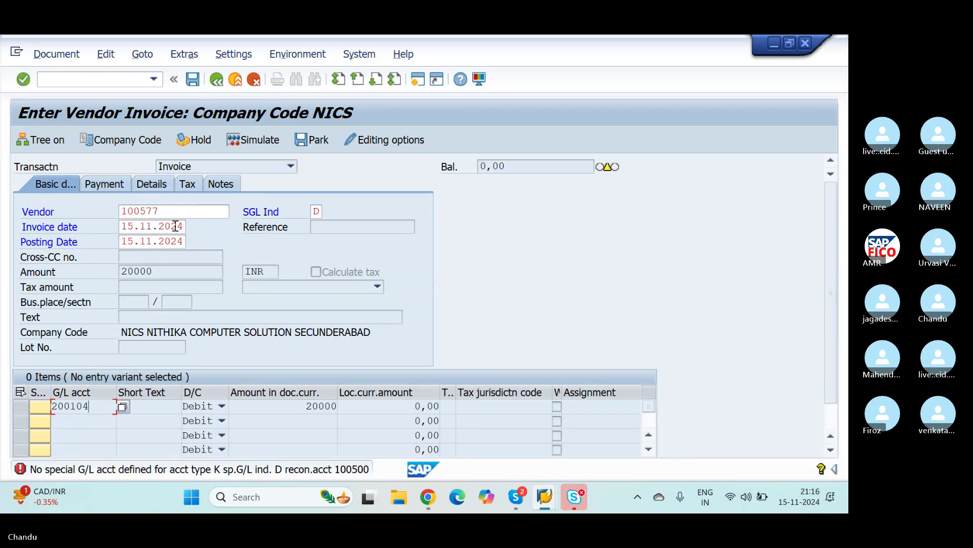
pyautogui.click(320, 210)
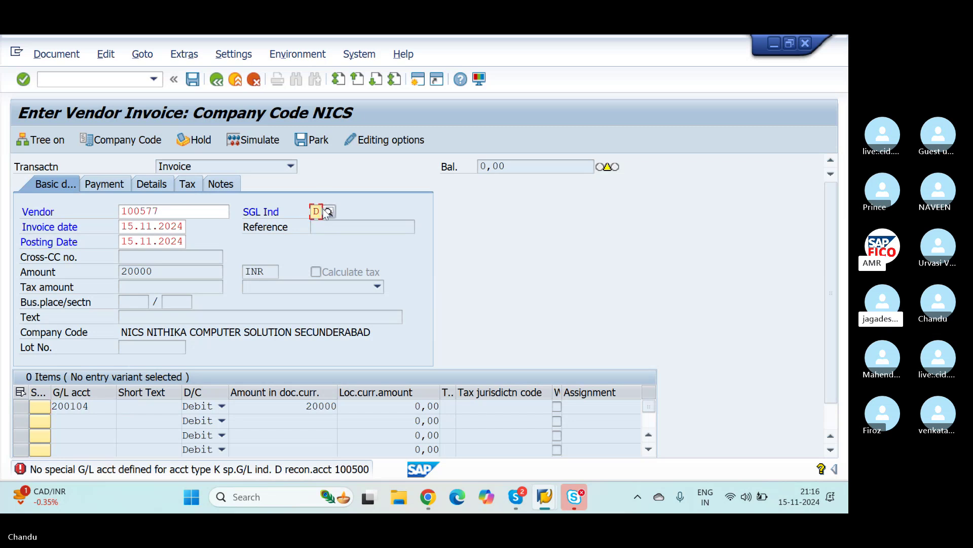
pyautogui.press('BackSpace')
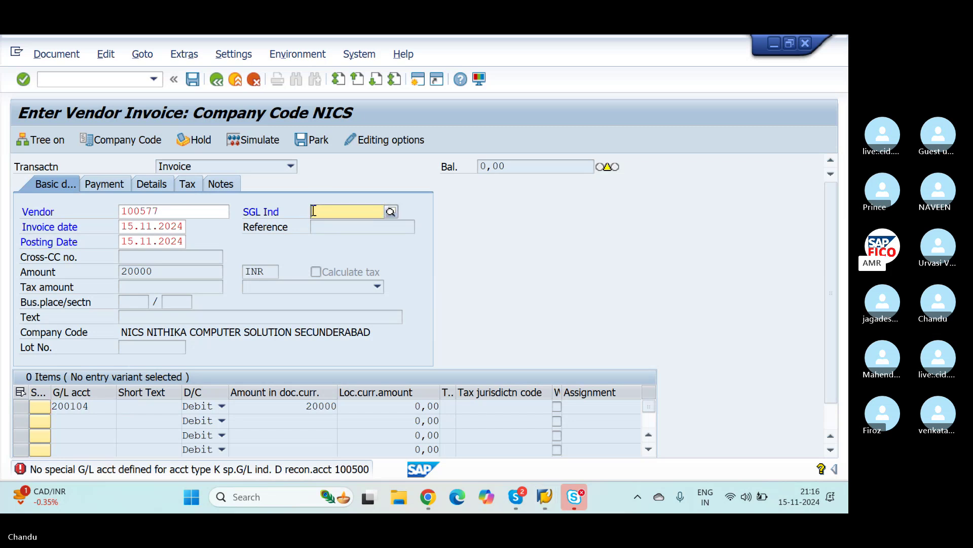
pyautogui.press('Return')
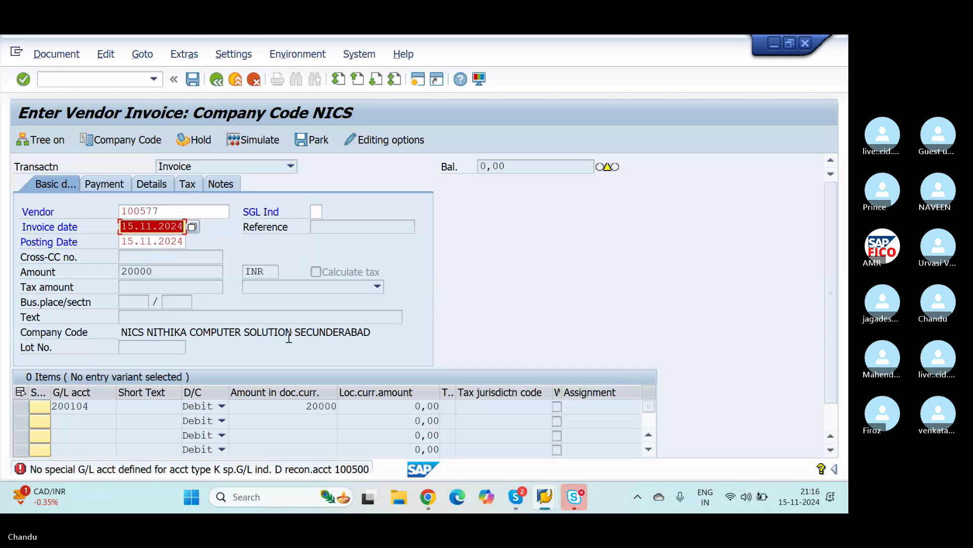
# Validate and simulate the AMR TECHNOLOGIES invoice, and post it in company code NICS
pyautogui.press('Return')
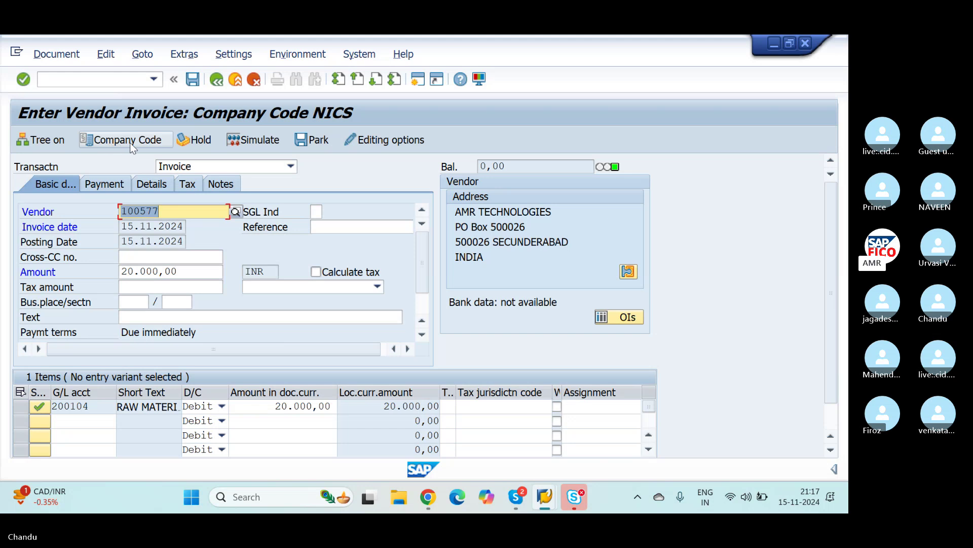
pyautogui.click(250, 139)
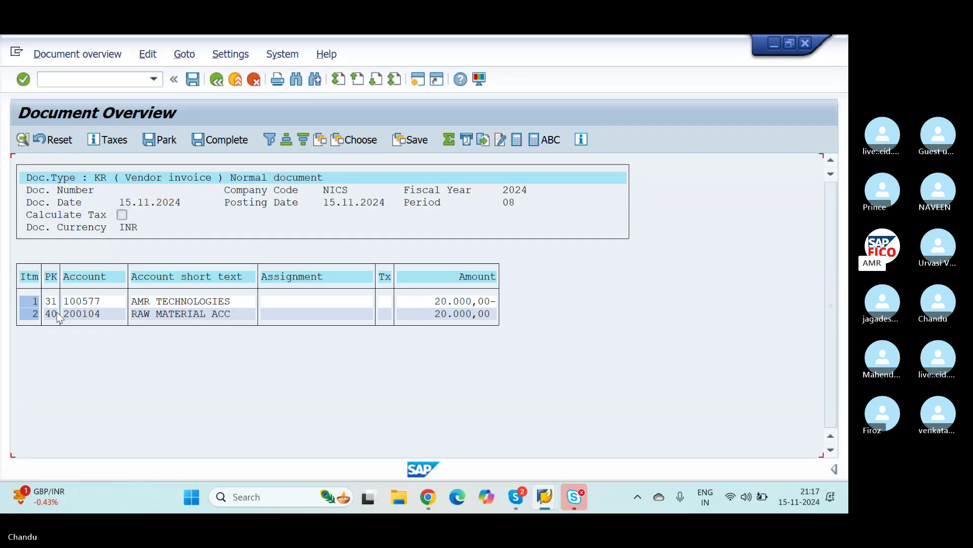
pyautogui.click(194, 82)
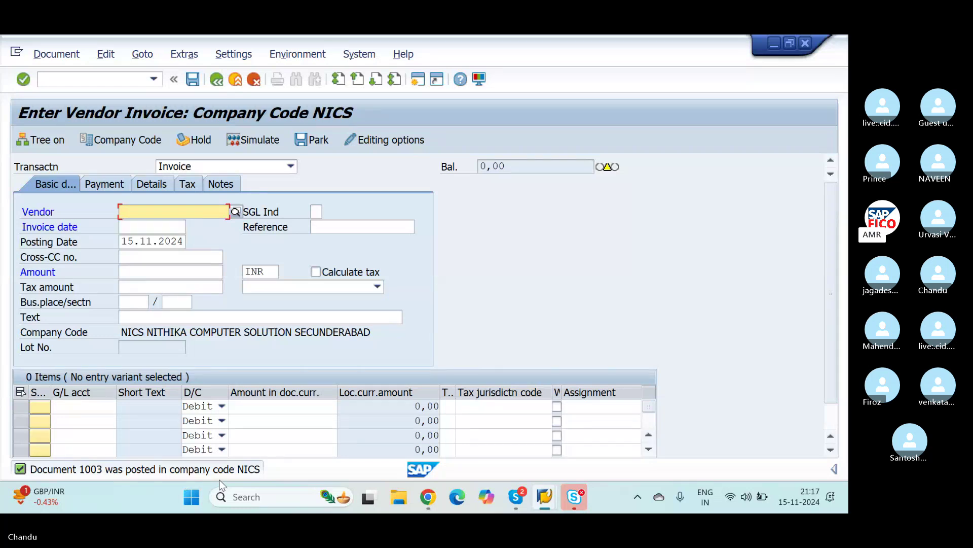
# Run transaction FBL1N and display AMR TECHNOLOGIES' open items in company code NICS at key date 15.11.2024
pyautogui.click(103, 79)
pyautogui.write('/N')
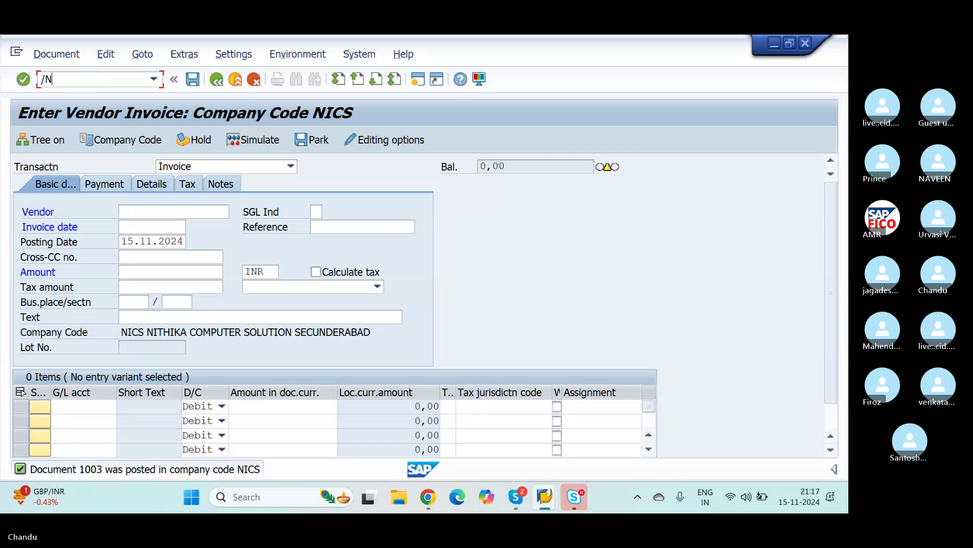
pyautogui.write('BL')
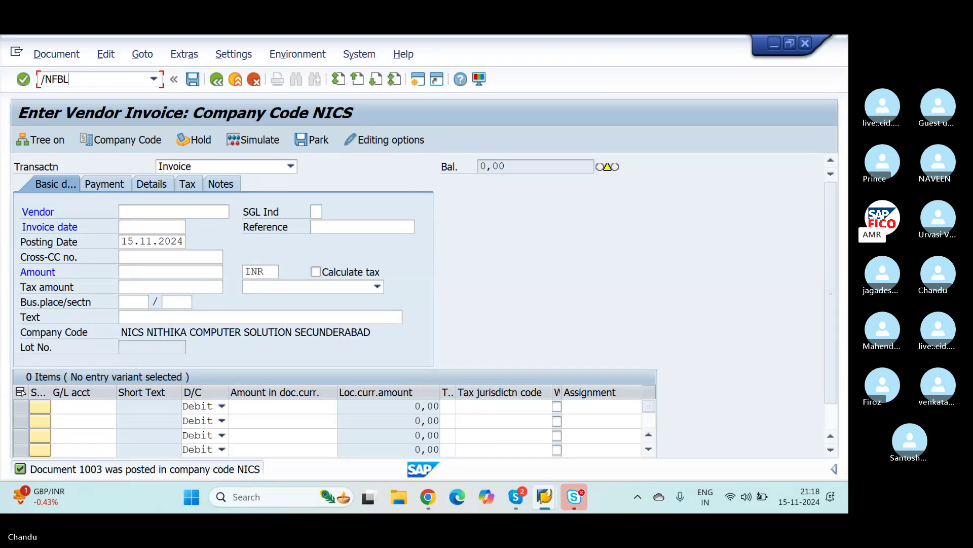
pyautogui.write('1N')
pyautogui.press('Return')
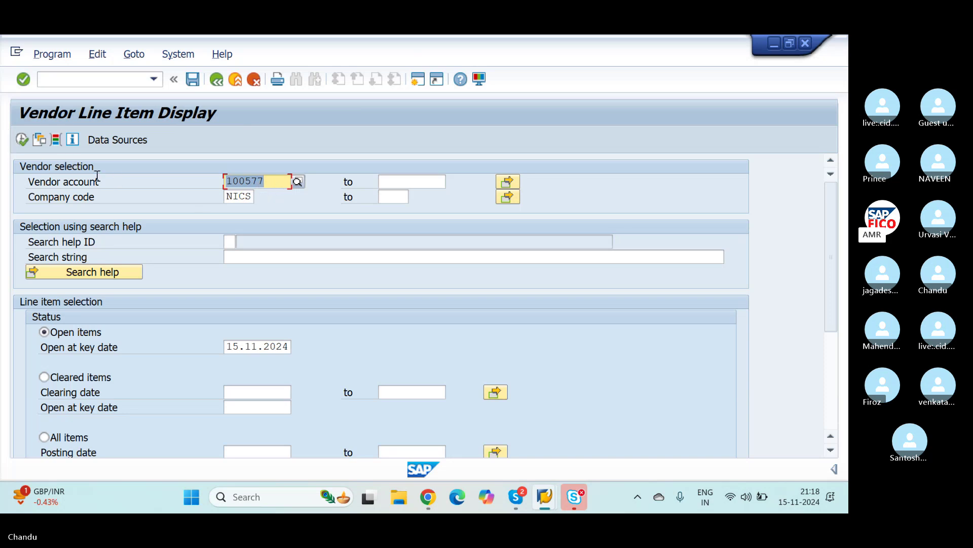
pyautogui.click(20, 140)
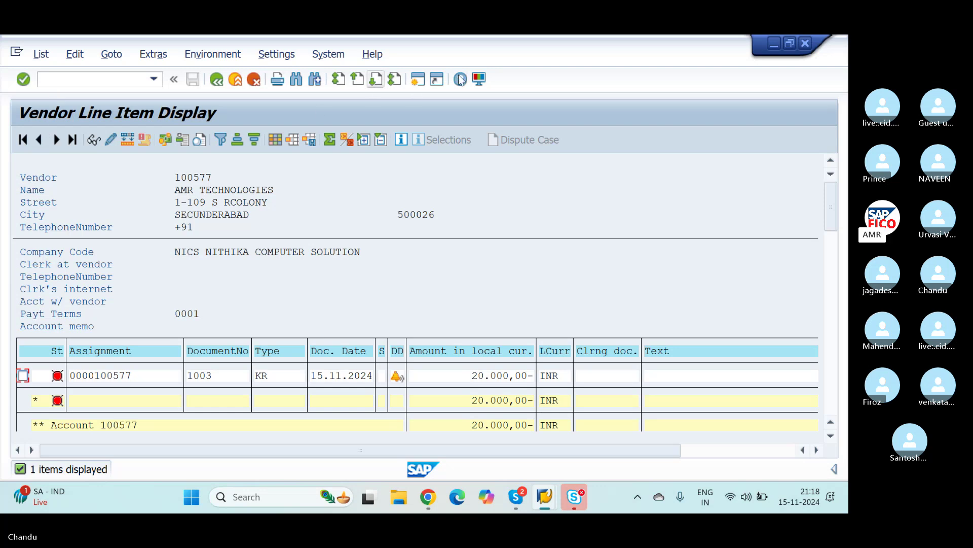
# Switch to the SAP session with the Post Outgoing Payments header data
pyautogui.hotkey('alt', 'Tab')
pyautogui.hotkey('alt', 'Tab')
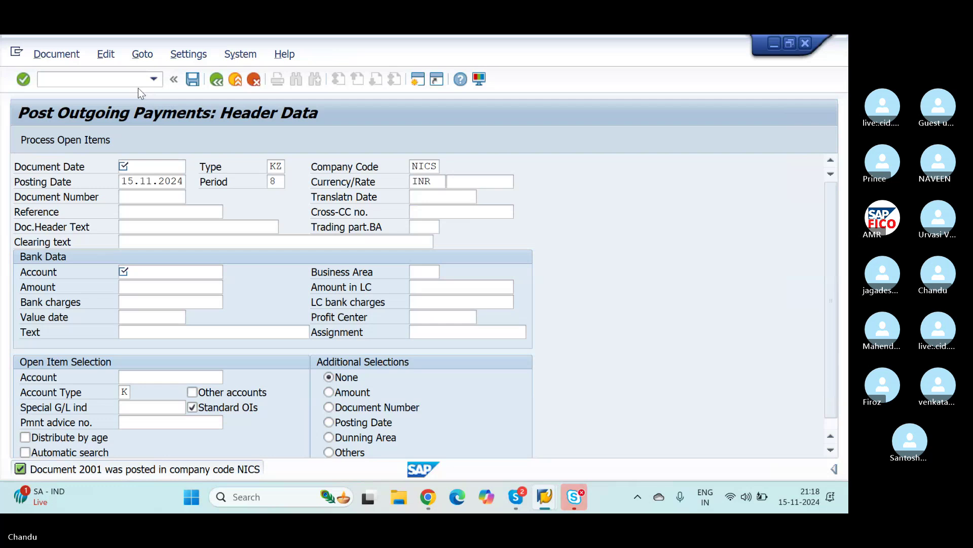
pyautogui.click(136, 81)
pyautogui.write('/NF')
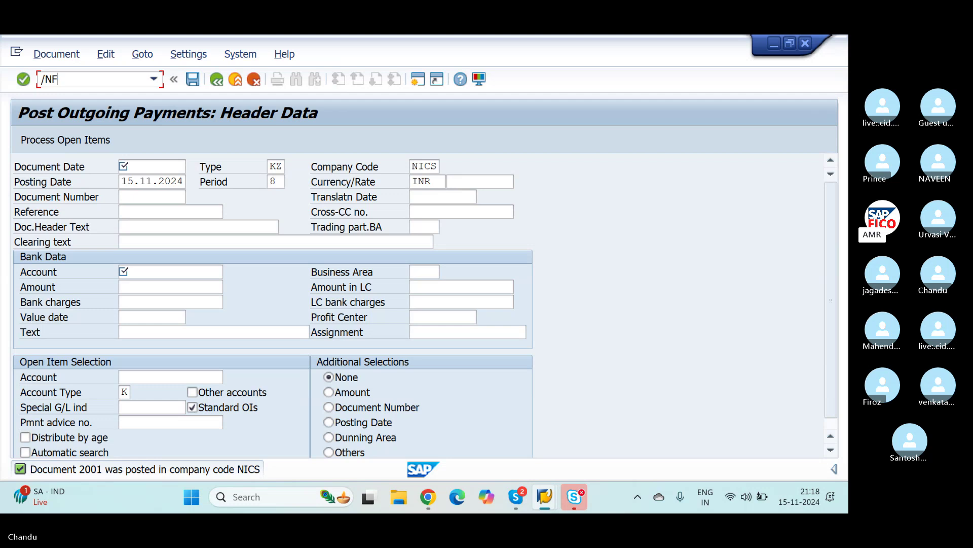
pyautogui.write('-63')
pyautogui.press('Return')
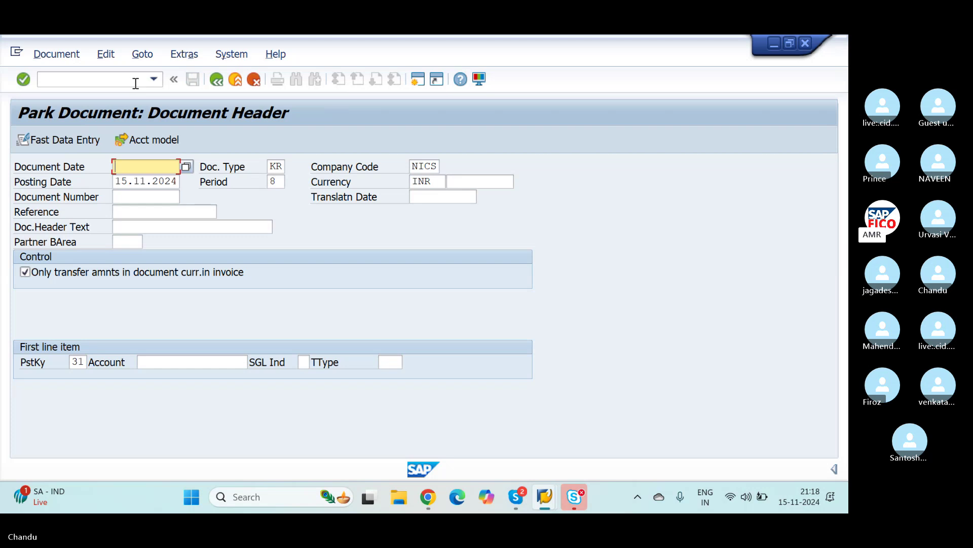
pyautogui.write('1')
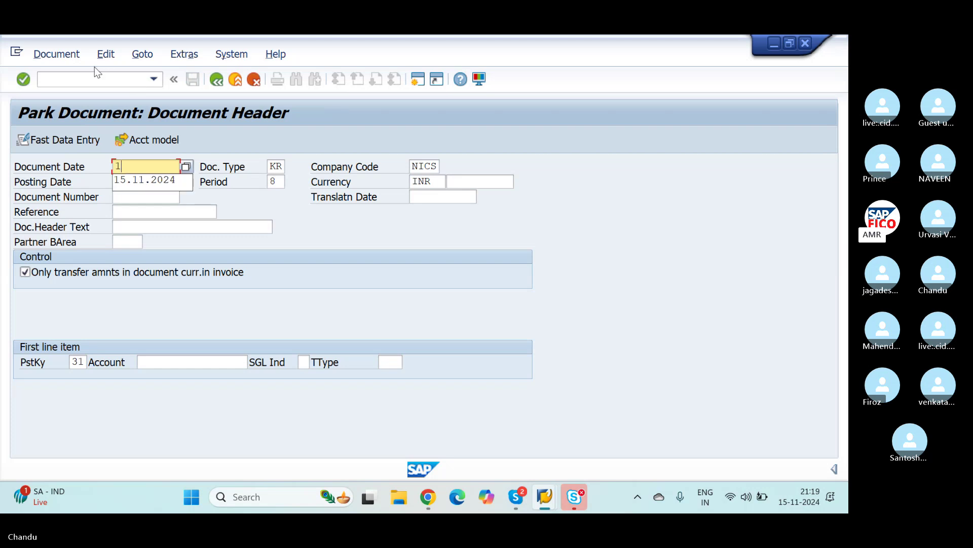
pyautogui.write('5.11.')
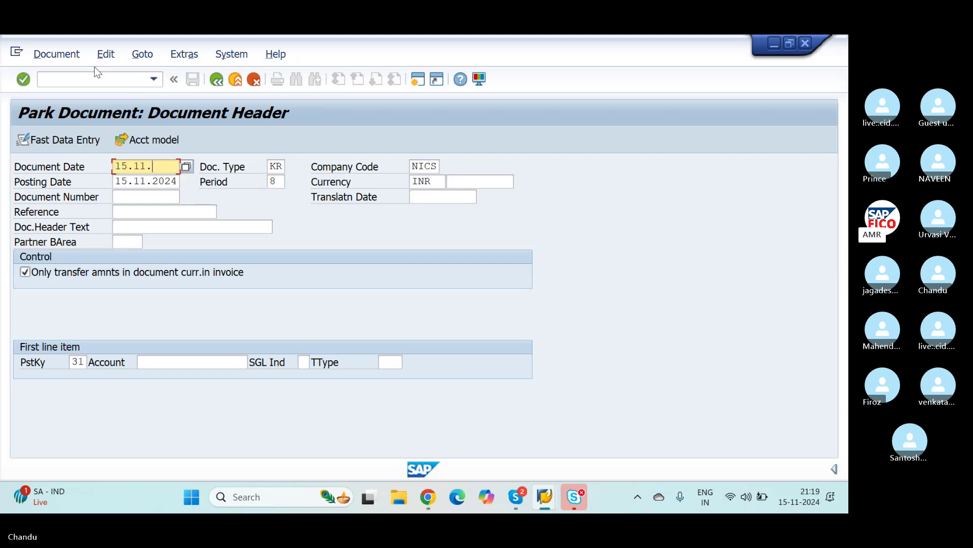
pyautogui.write('2024')
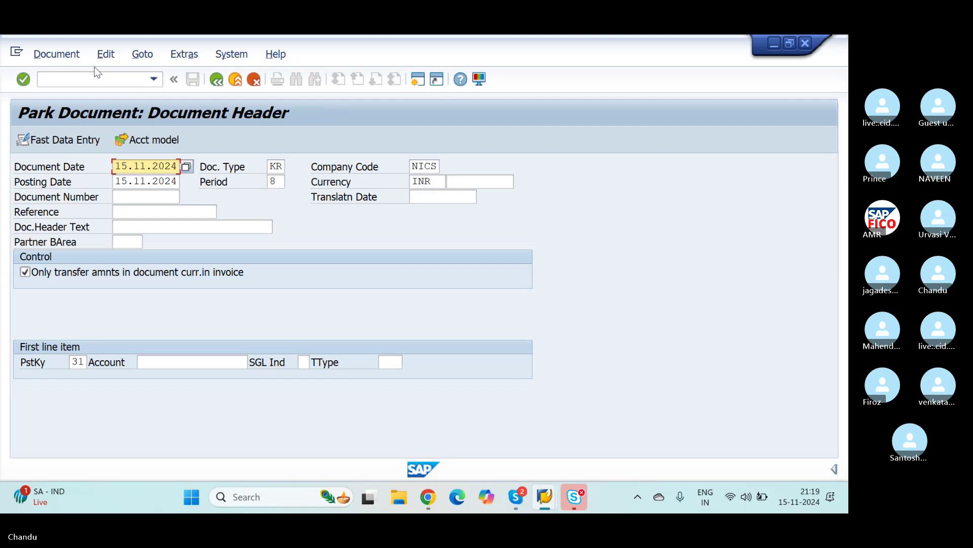
pyautogui.press('F3')
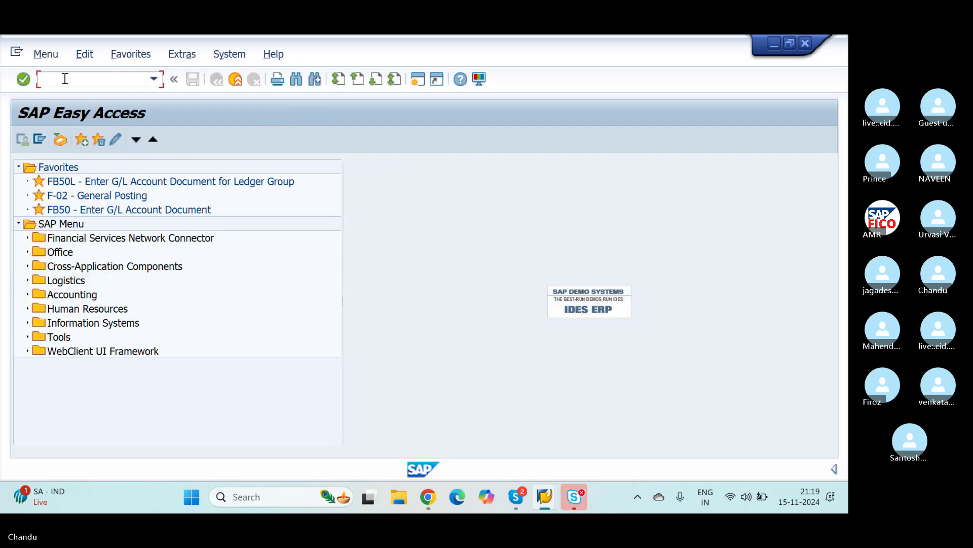
# Run transaction F-53 and set the payment's document date to 15.11.2024
pyautogui.write('/NF')
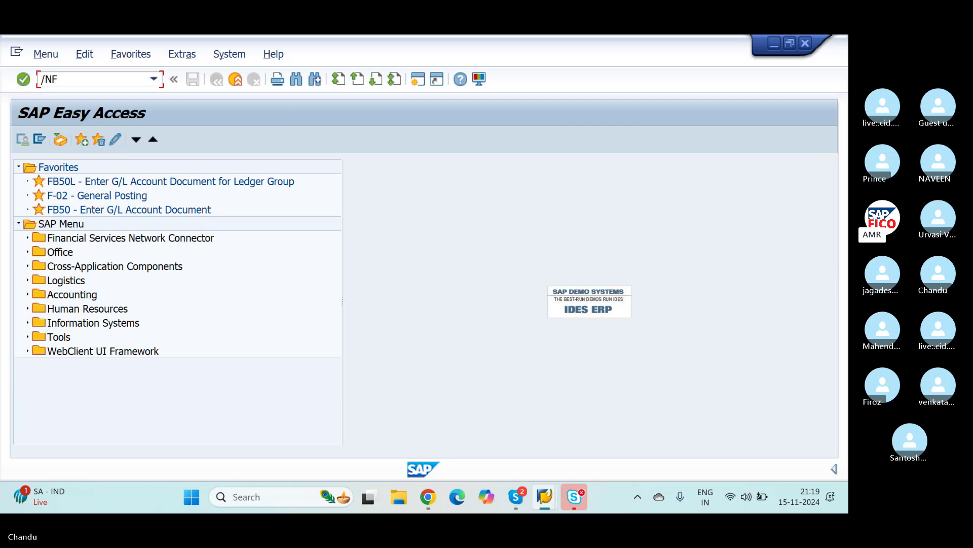
pyautogui.write('-53')
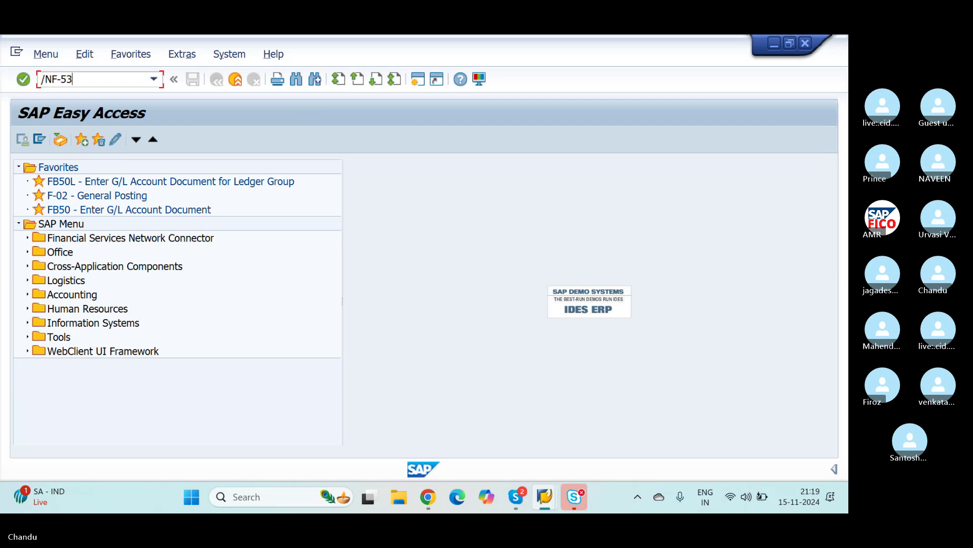
pyautogui.press('Return')
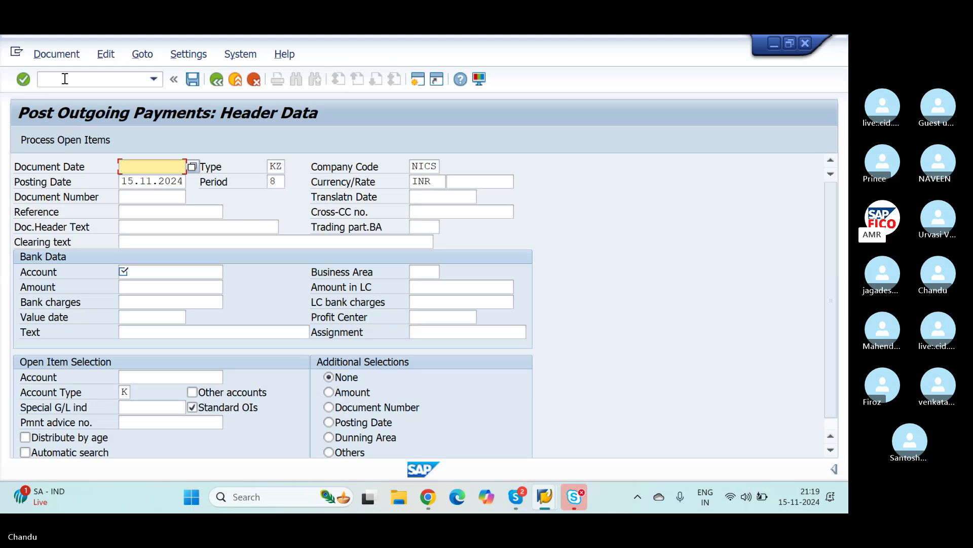
pyautogui.write('15.1')
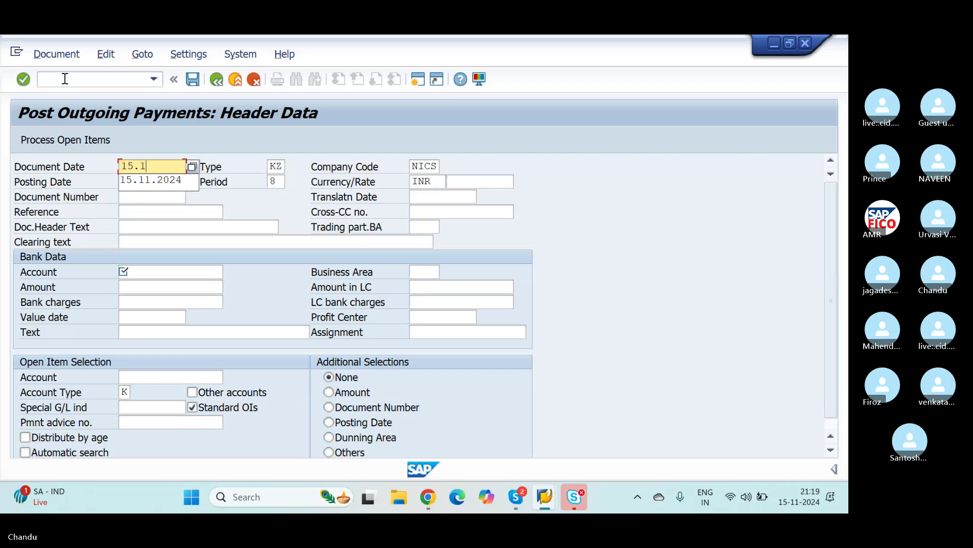
pyautogui.write('1.2024')
pyautogui.press('Tab')
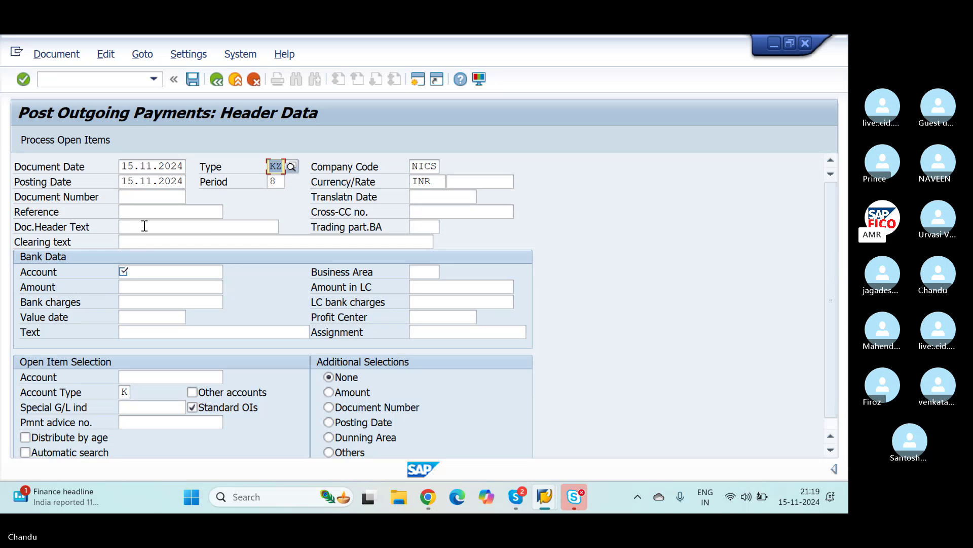
# Select SBI Bank Account from the chart of accounts as the bank G/L account and set the payment amount to 20000
pyautogui.click(145, 273)
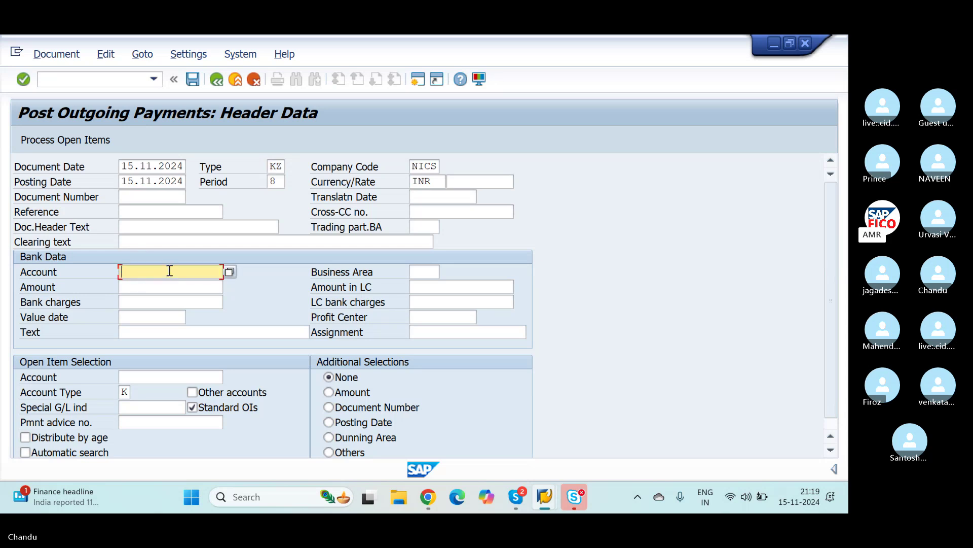
pyautogui.click(231, 271)
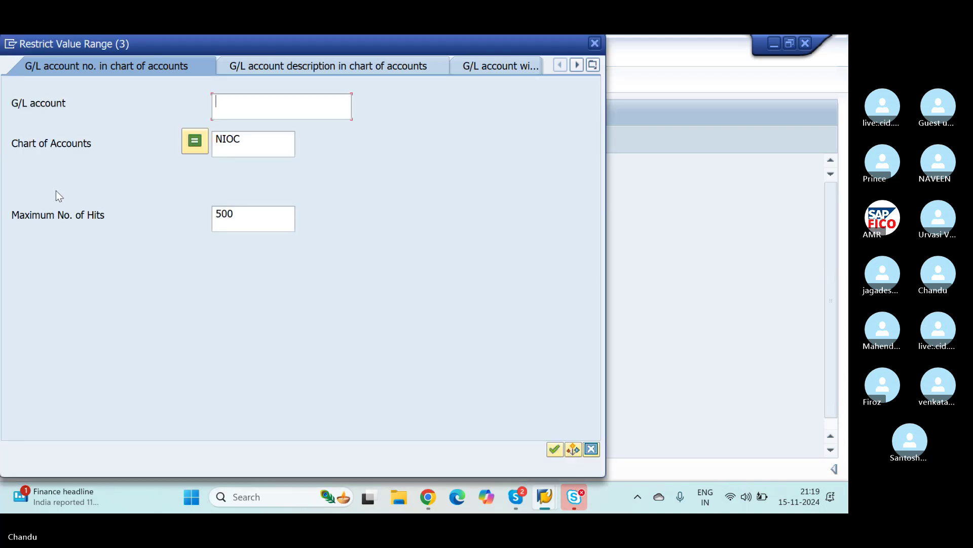
pyautogui.click(550, 449)
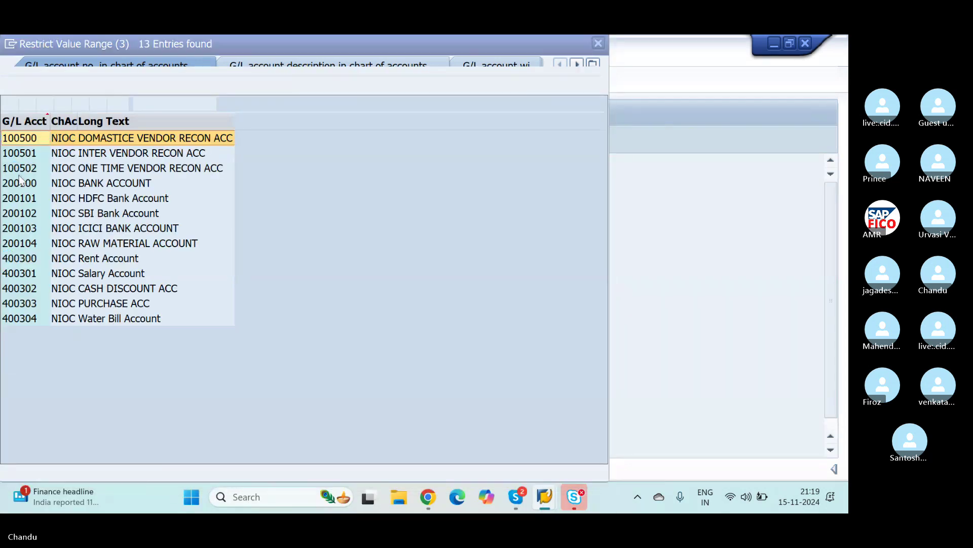
pyautogui.doubleClick(27, 211)
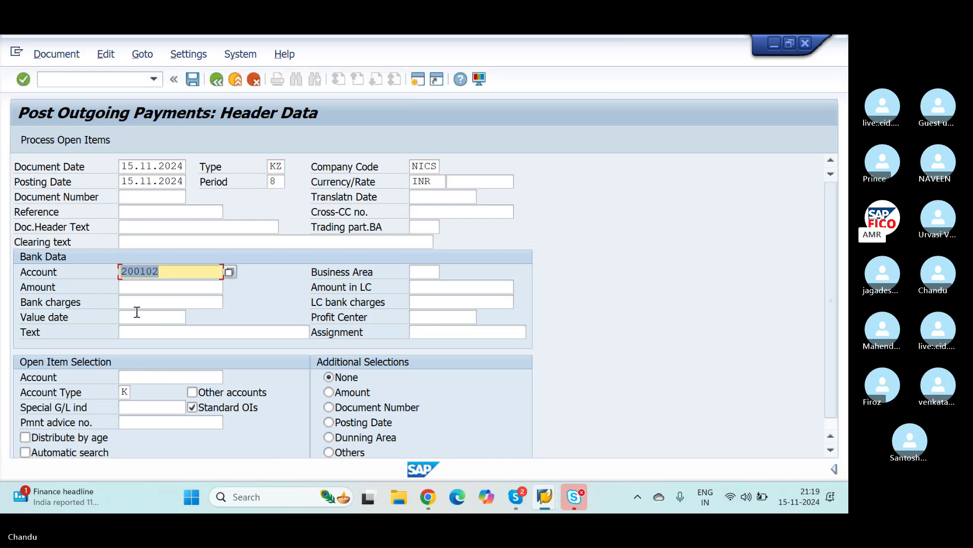
pyautogui.click(155, 287)
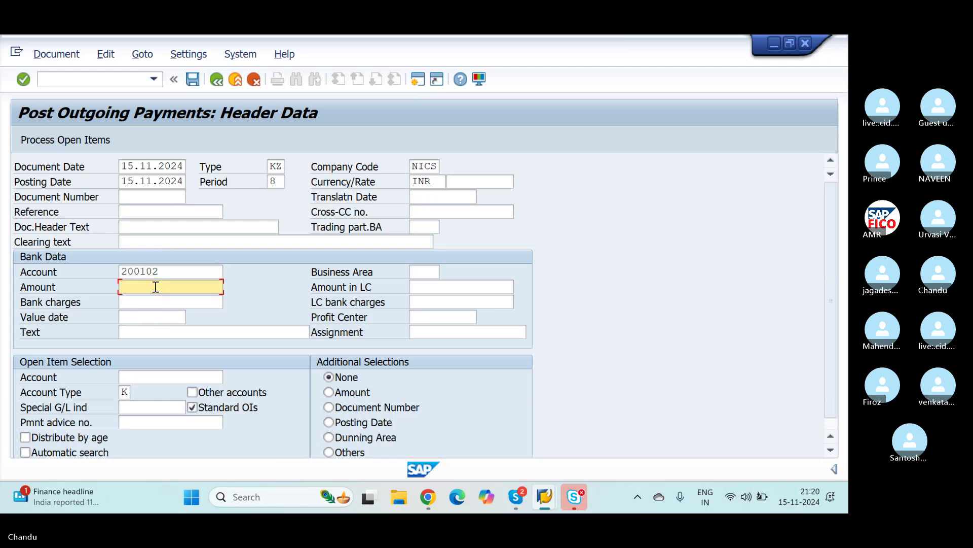
pyautogui.write('20000')
pyautogui.press('Tab')
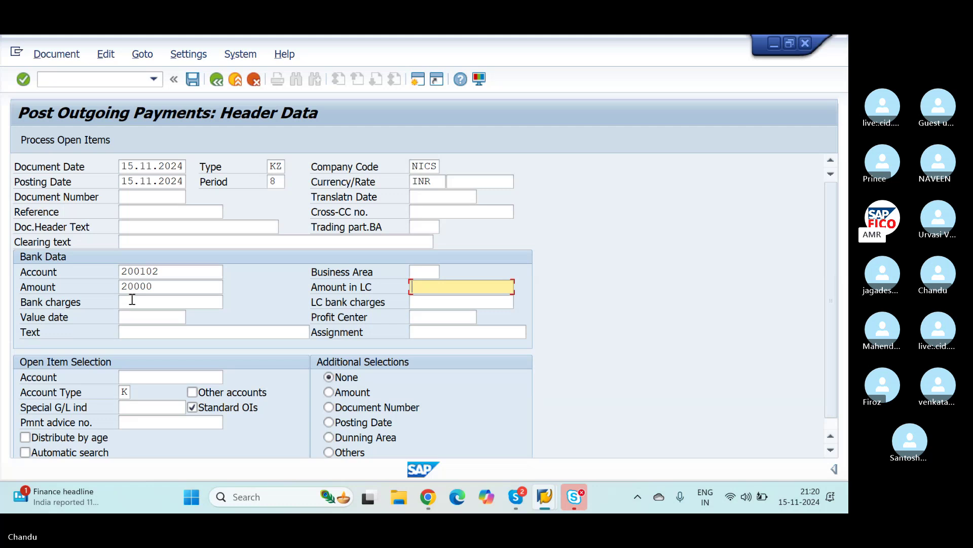
pyautogui.scroll(-1, 131, 335)
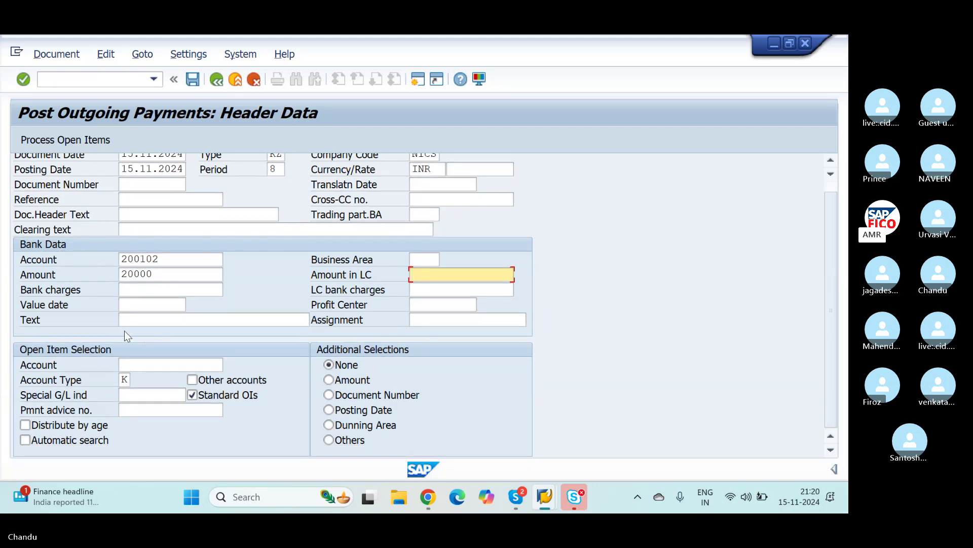
pyautogui.click(157, 277)
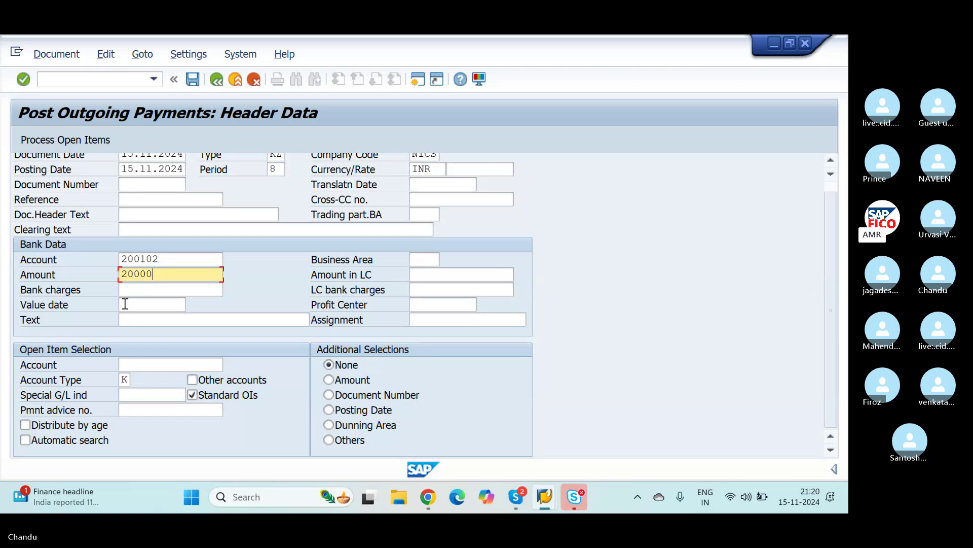
# Select vendor AMR TECHNOLOGIES in company code NICS for the open item selection and process its open items
pyautogui.click(133, 364)
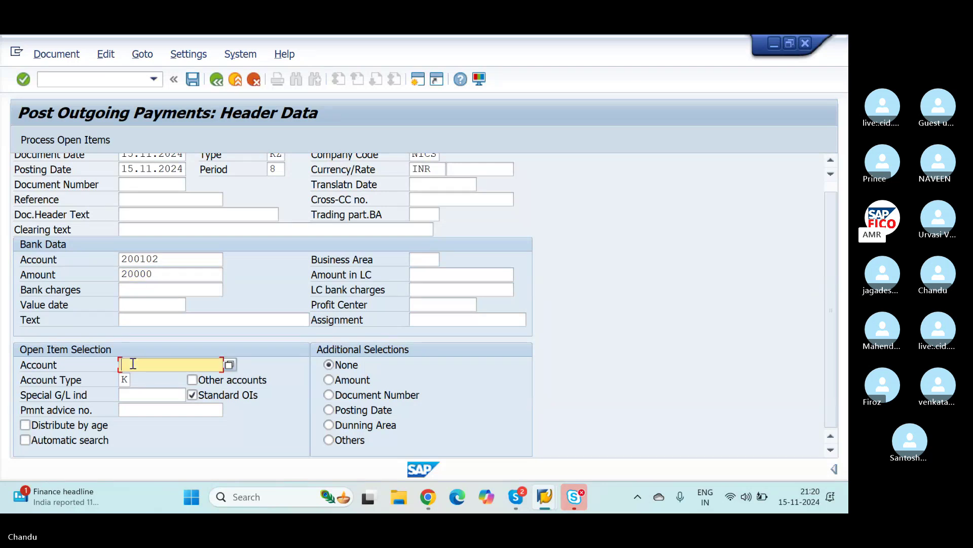
pyautogui.click(232, 364)
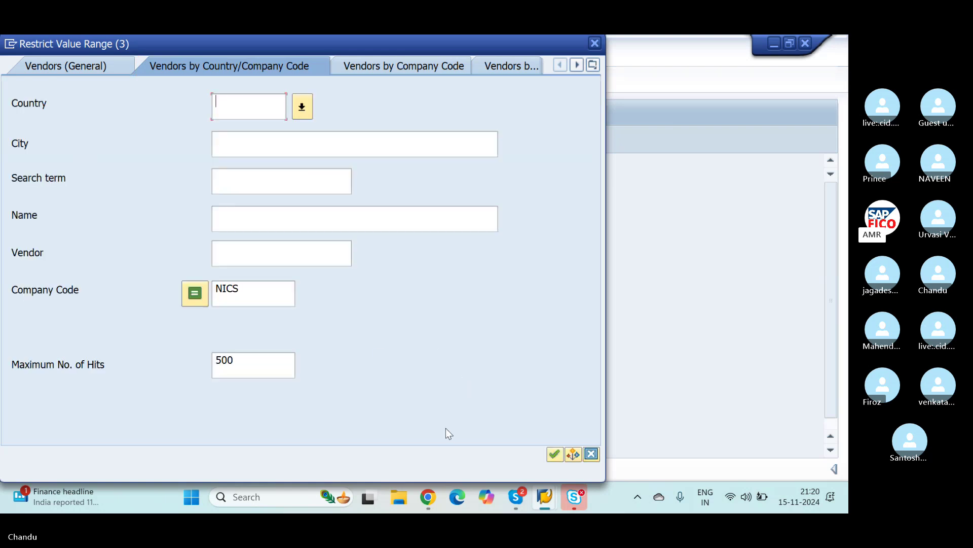
pyautogui.click(554, 453)
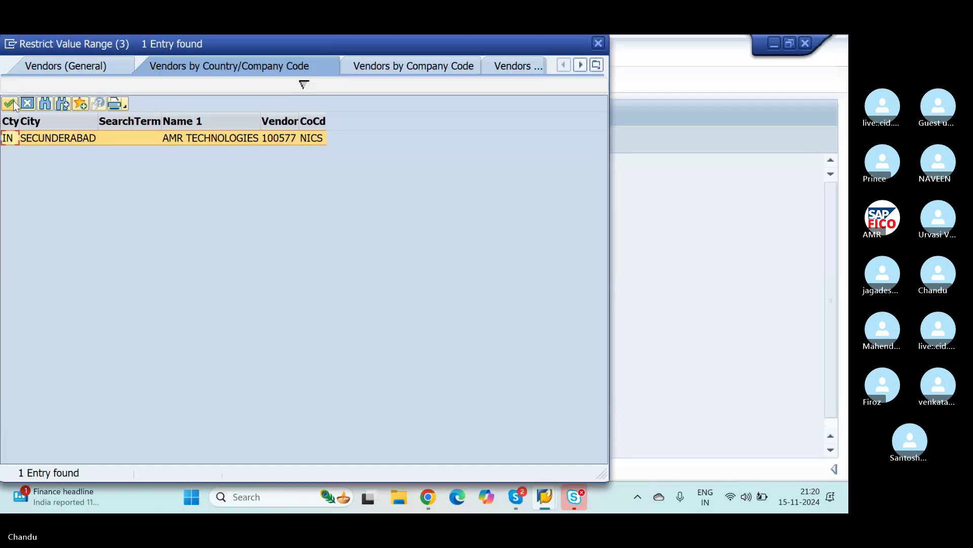
pyautogui.click(9, 104)
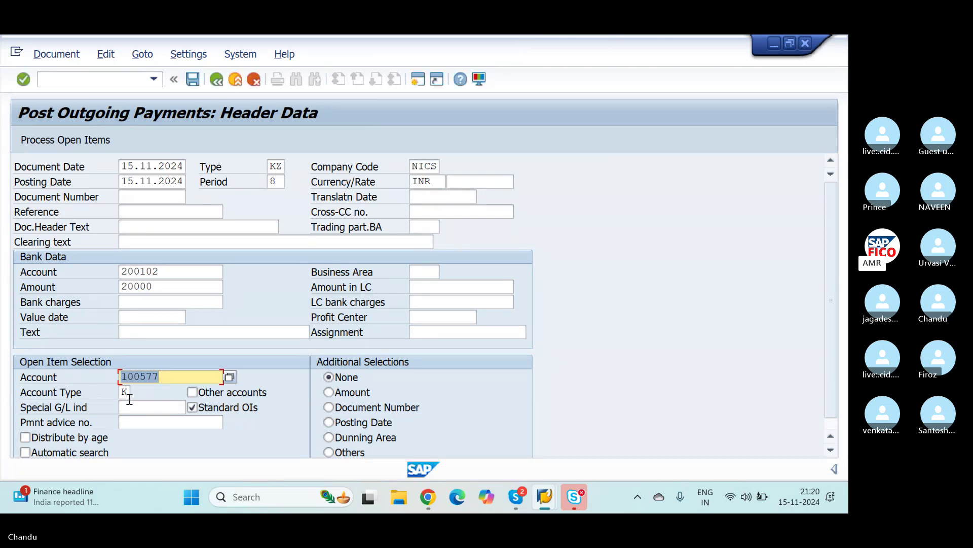
pyautogui.click(85, 142)
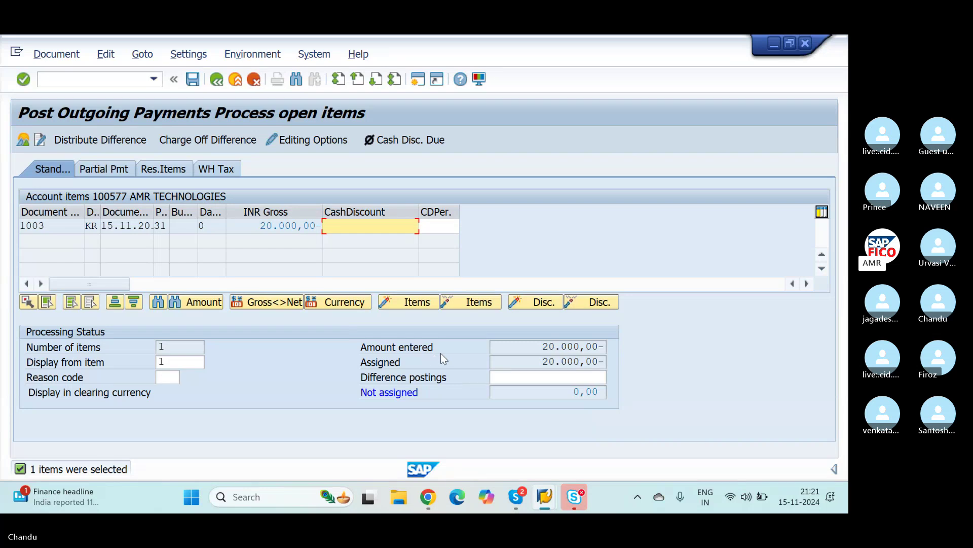
# Simulate the outgoing payment to AMR TECHNOLOGIES and post it in company code NICS
pyautogui.click(46, 57)
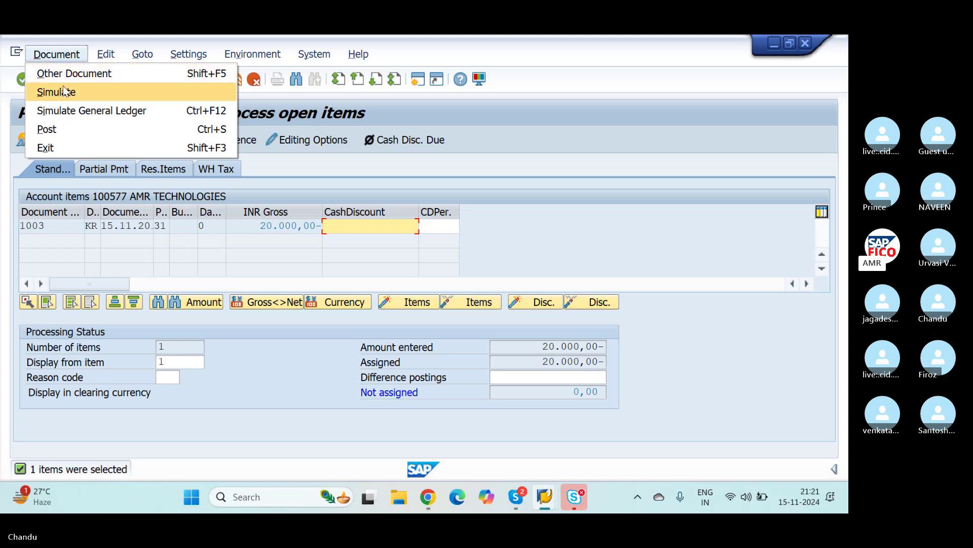
pyautogui.click(63, 93)
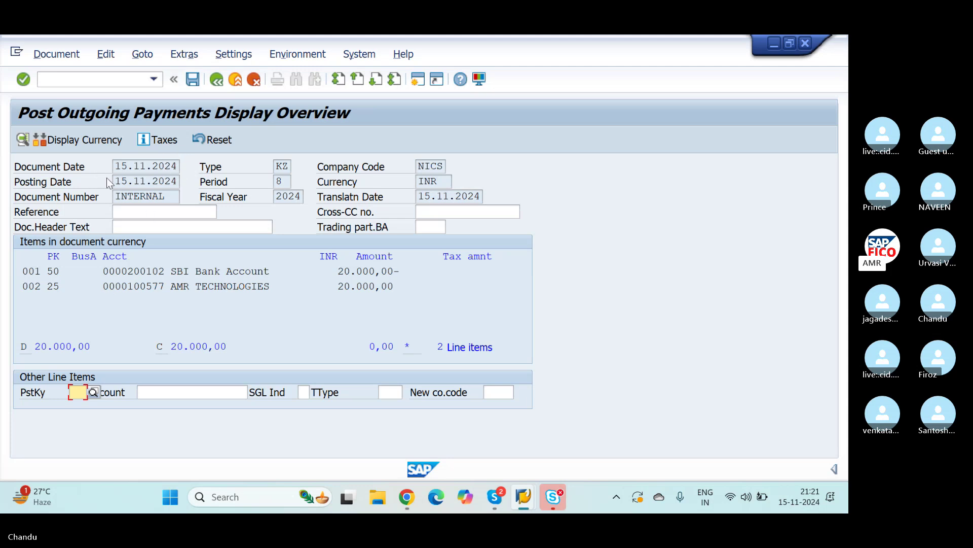
pyautogui.click(191, 80)
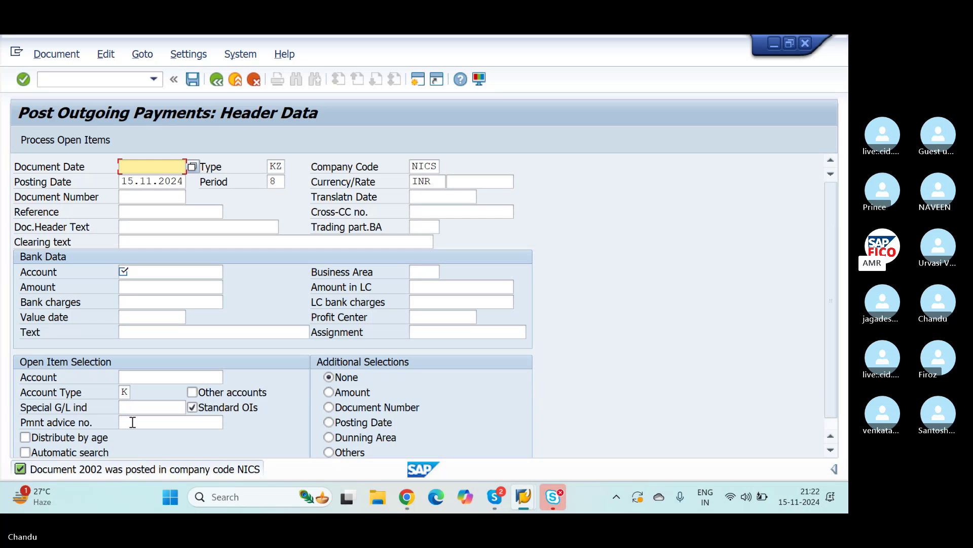
# Try to run transaction FBLN1 from the outgoing payments session
pyautogui.click(80, 82)
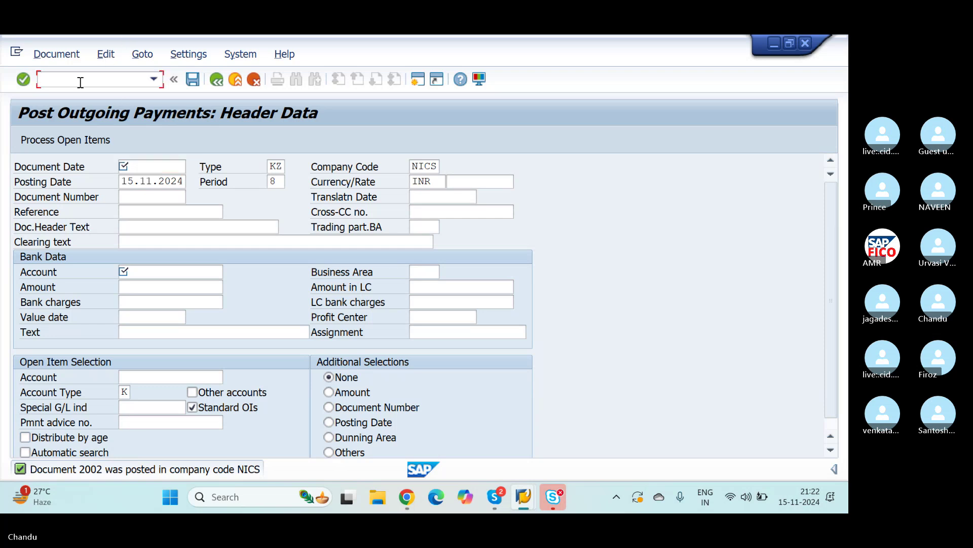
pyautogui.write('/NFBL1N')
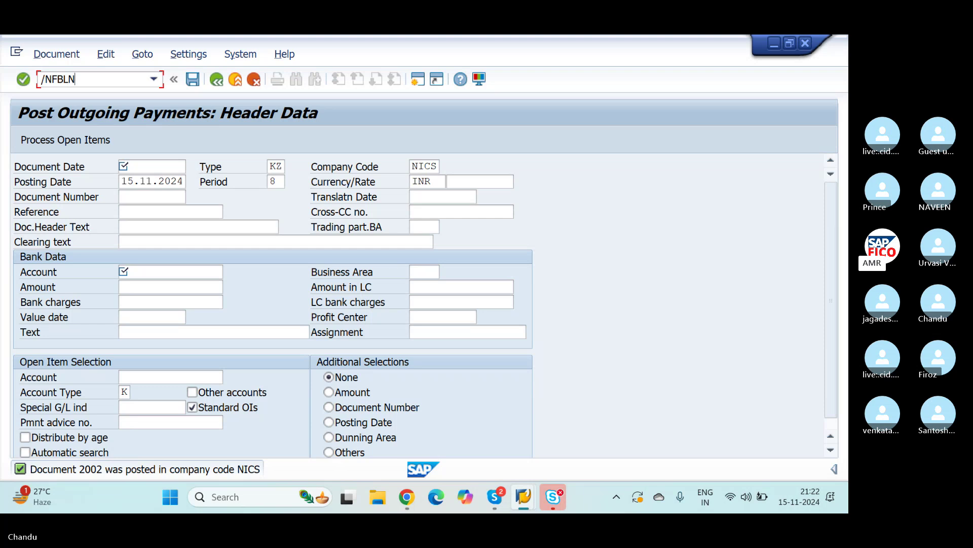
pyautogui.press('Return')
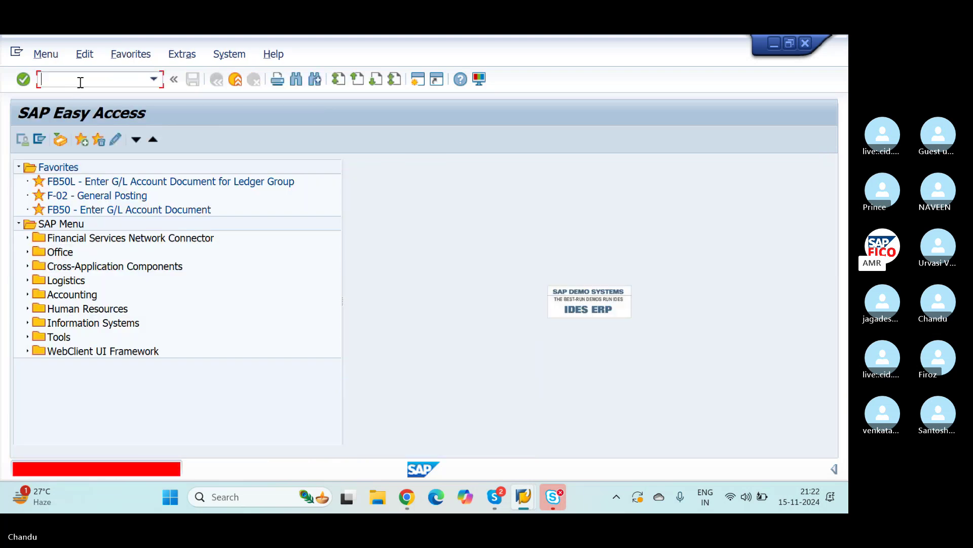
# Switch to the Vendor Line Item Display session and refresh AMR TECHNOLOGIES' open items list
pyautogui.hotkey('alt', 'Tab')
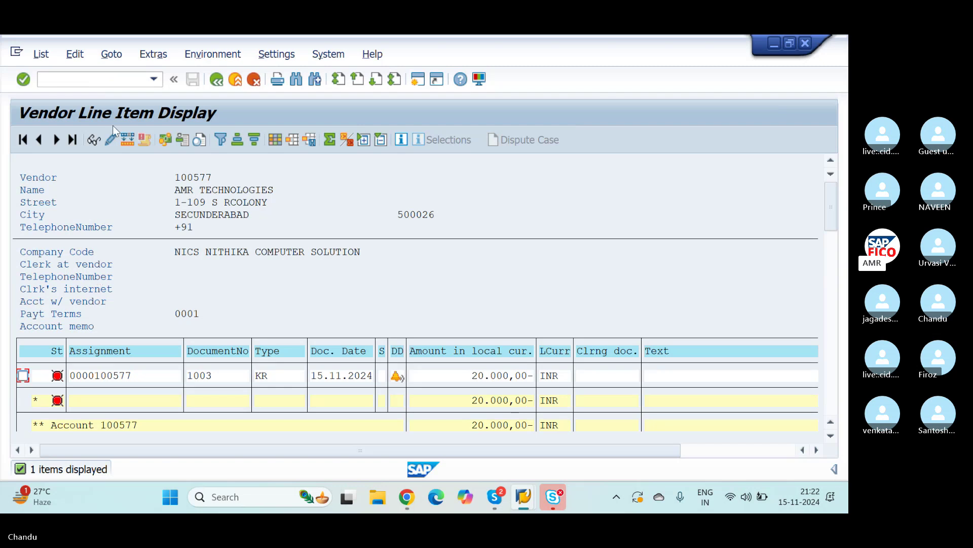
pyautogui.click(41, 53)
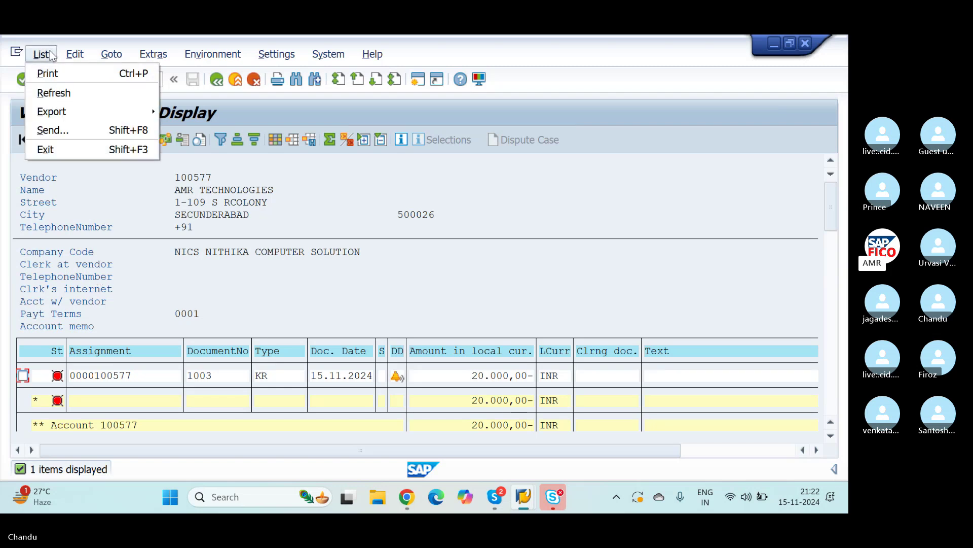
pyautogui.click(53, 94)
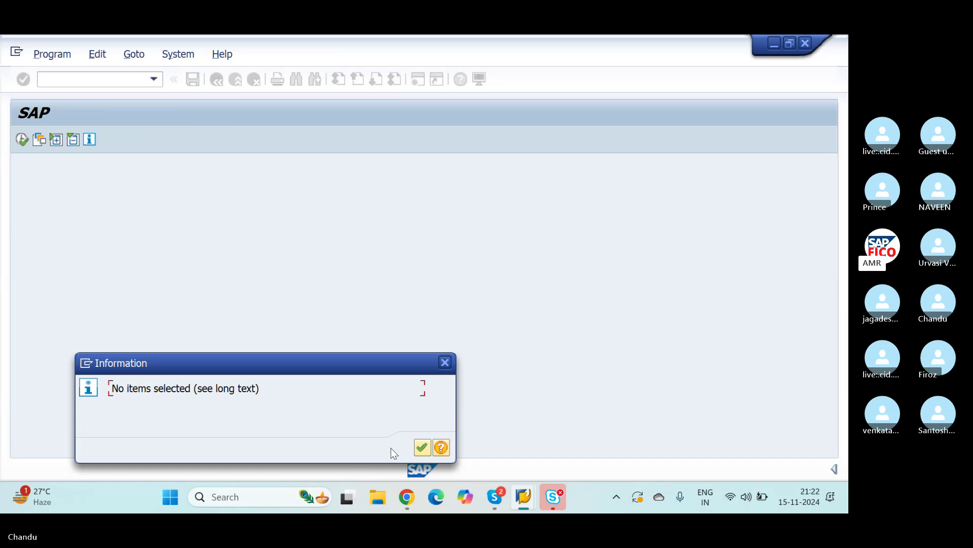
pyautogui.click(422, 447)
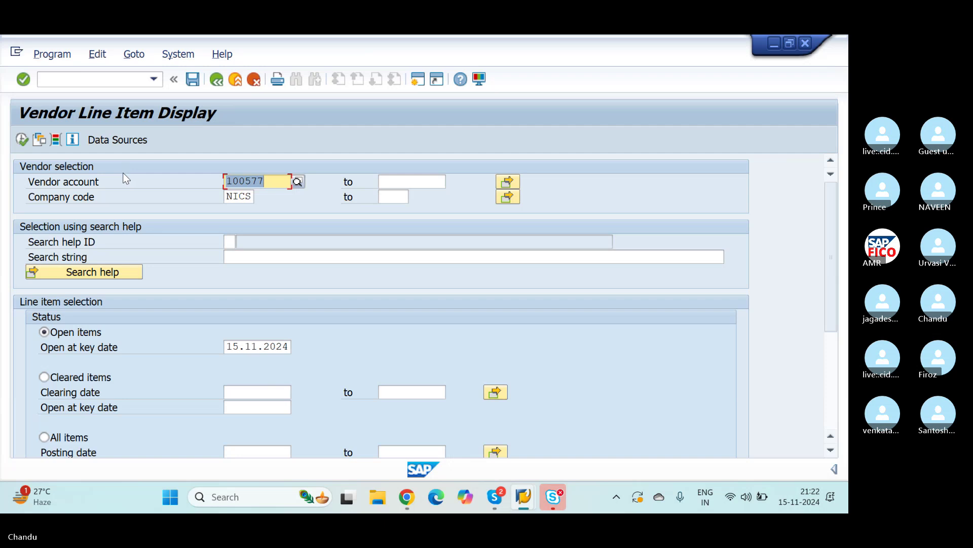
# Display the vendor's cleared items and review the invoices, payments and their clearing documents
pyautogui.click(44, 377)
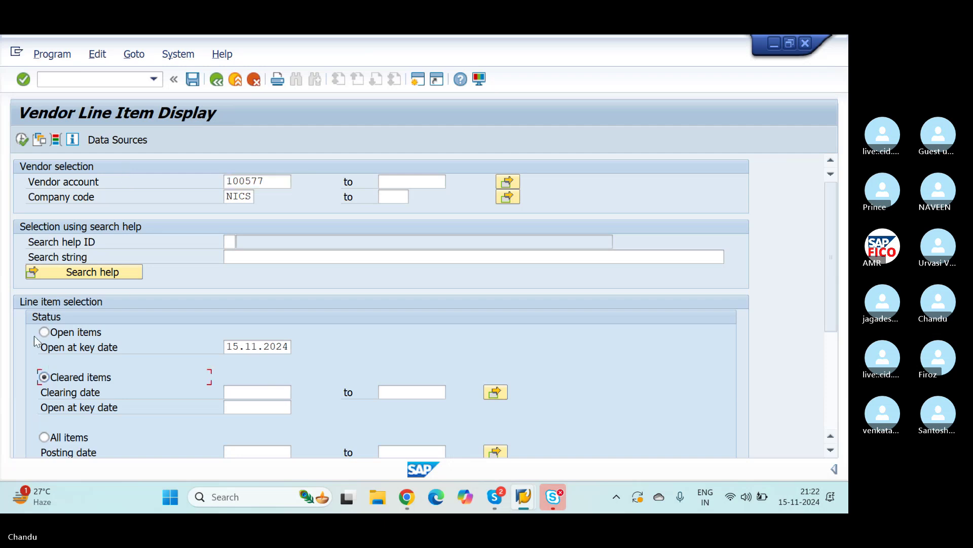
pyautogui.click(21, 139)
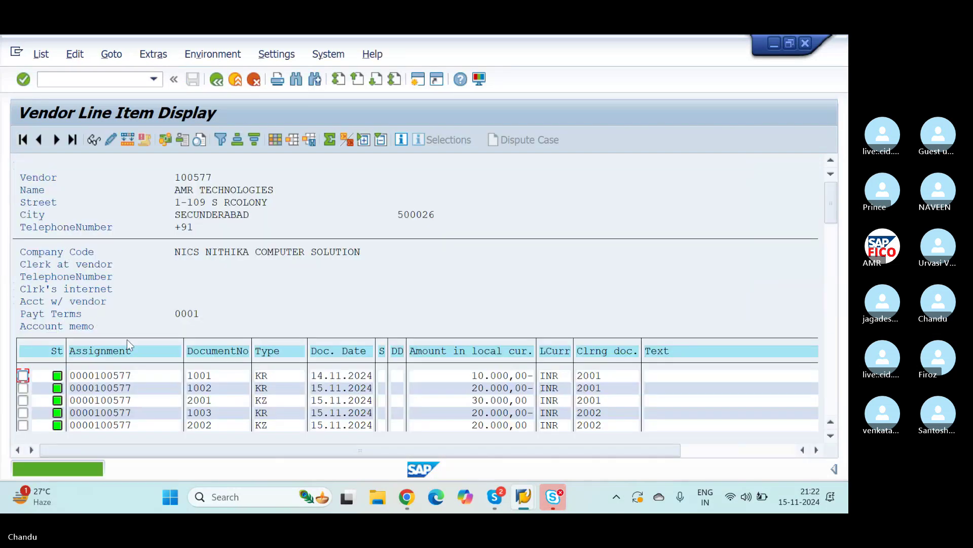
pyautogui.click(829, 432)
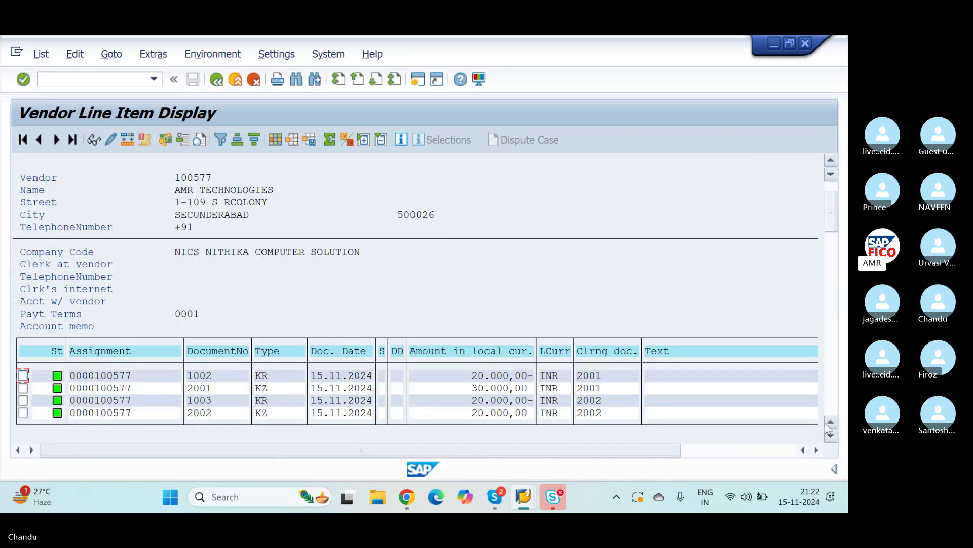
pyautogui.click(828, 436)
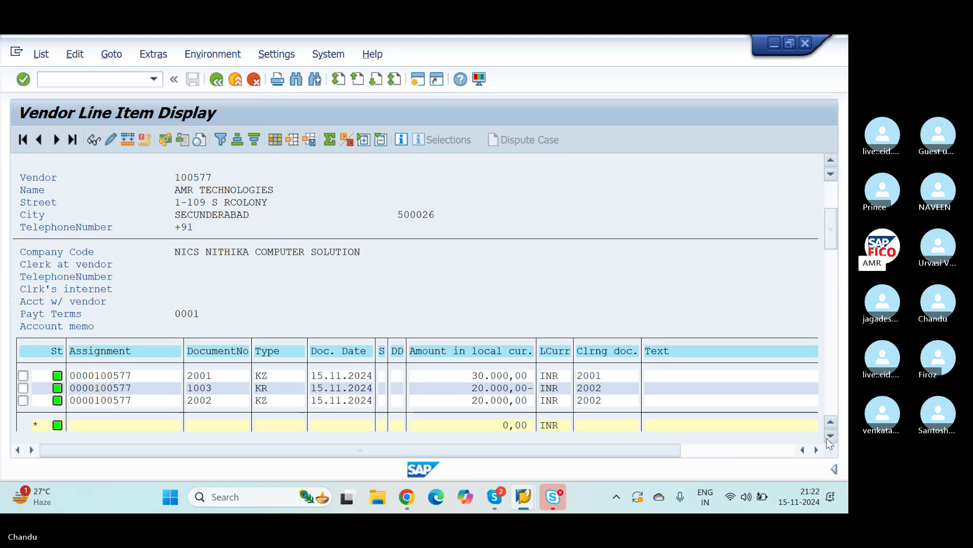
pyautogui.click(827, 436)
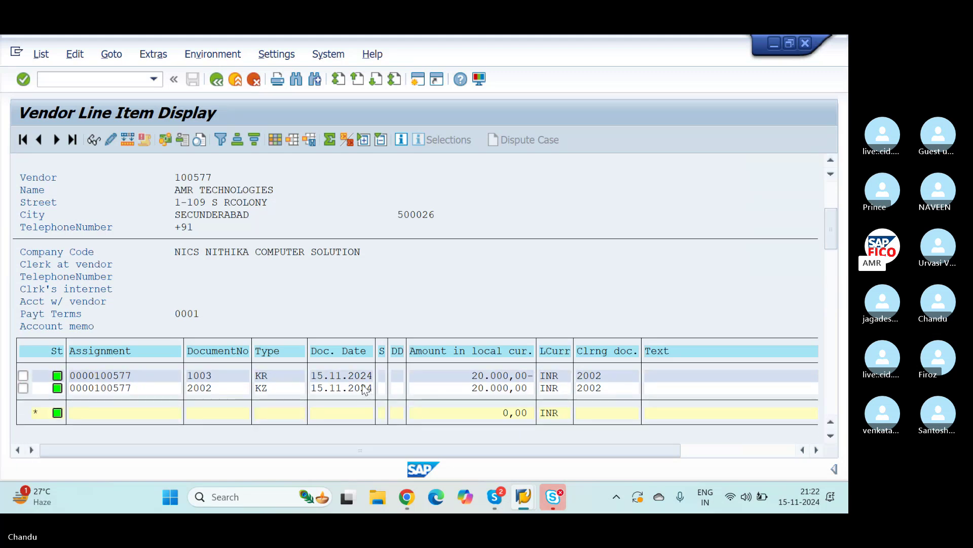
pyautogui.scroll(1, 368, 391)
pyautogui.scroll(1, 322, 418)
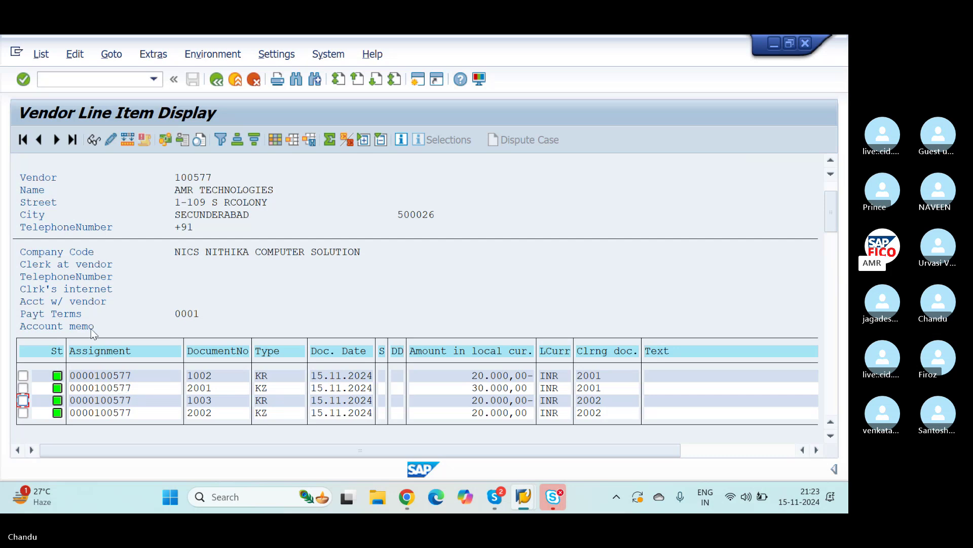
# Switch to the SAP session showing the Easy Access menu
pyautogui.click(57, 79)
pyautogui.hotkey('alt', 'Tab')
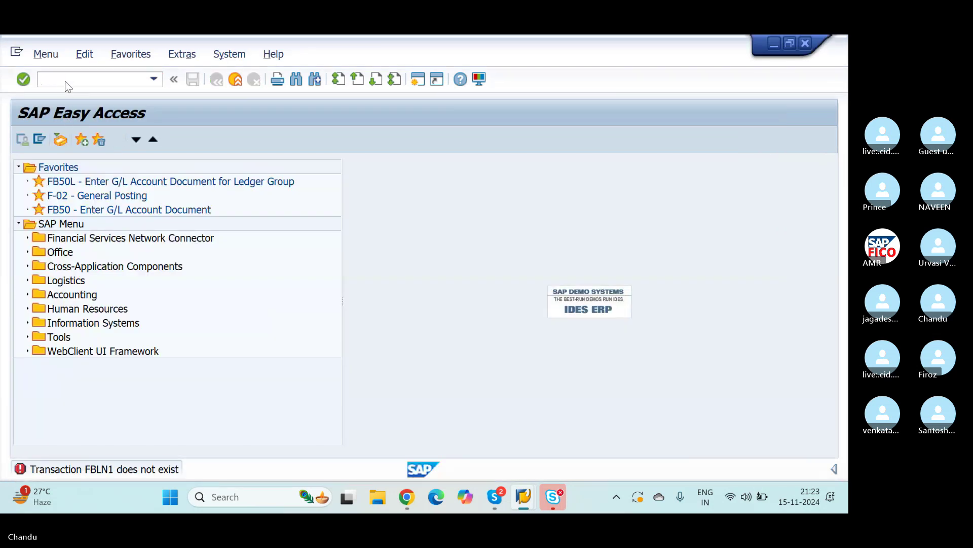
# Start a new vendor invoice with transaction FB60 and set its invoice date to 15.11.2024
pyautogui.click(65, 81)
pyautogui.write('/NFB60')
pyautogui.press('Return')
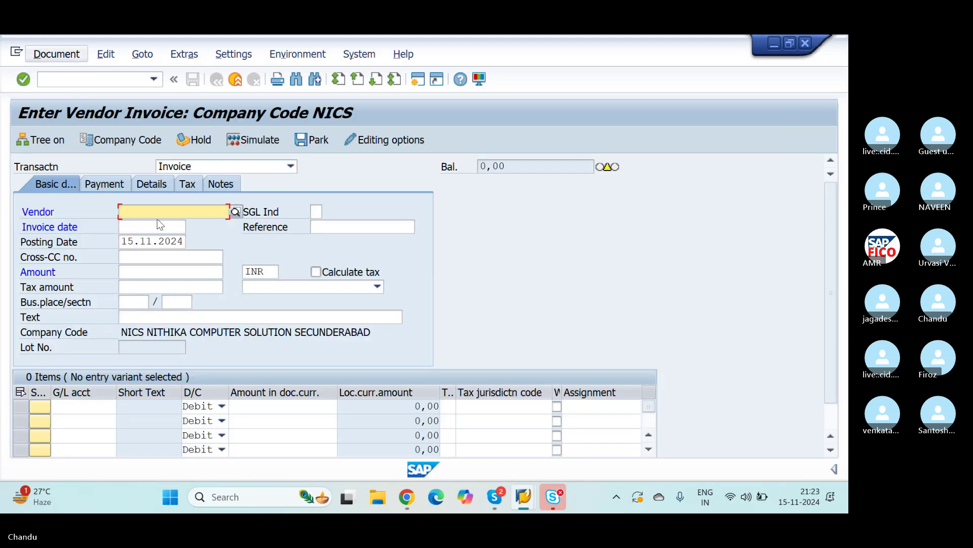
pyautogui.click(149, 228)
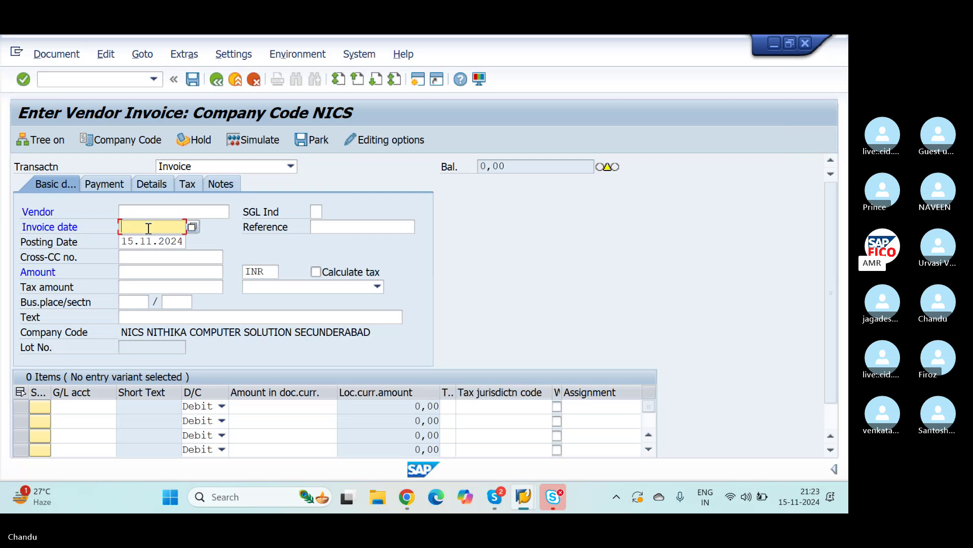
pyautogui.write('15.')
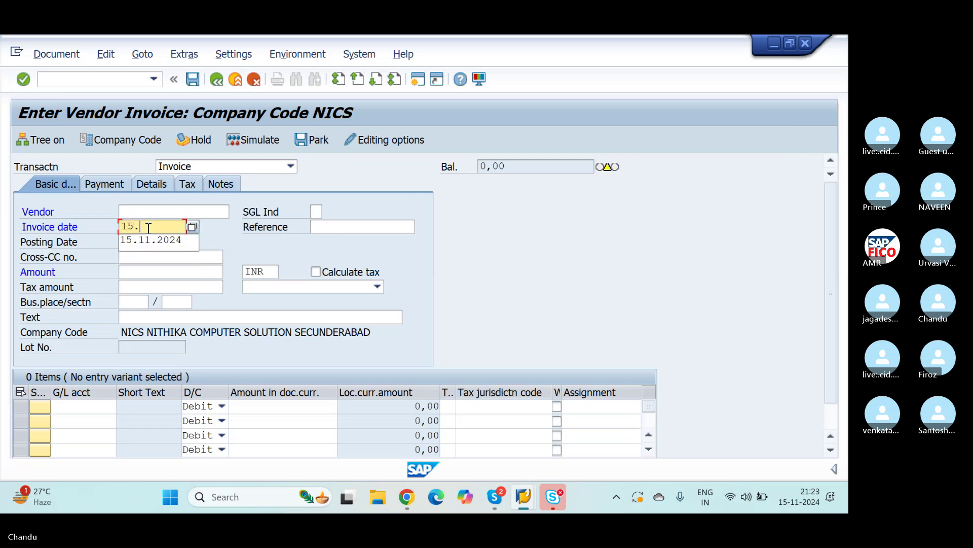
pyautogui.write('11.2024')
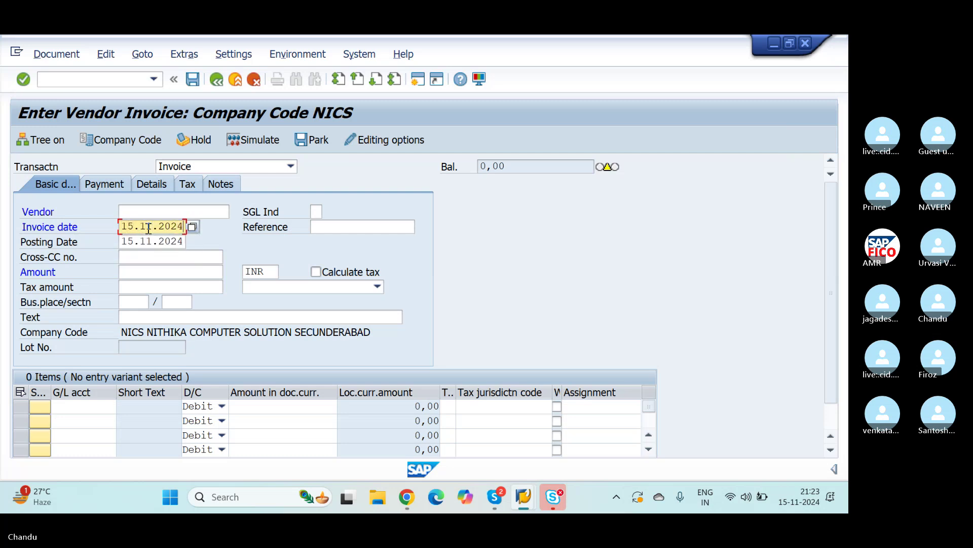
pyautogui.press('Tab')
# Look up AMR TECHNOLOGIES in company code NICS as the invoice vendor and set the invoice amount to 10000 INR
pyautogui.click(176, 211)
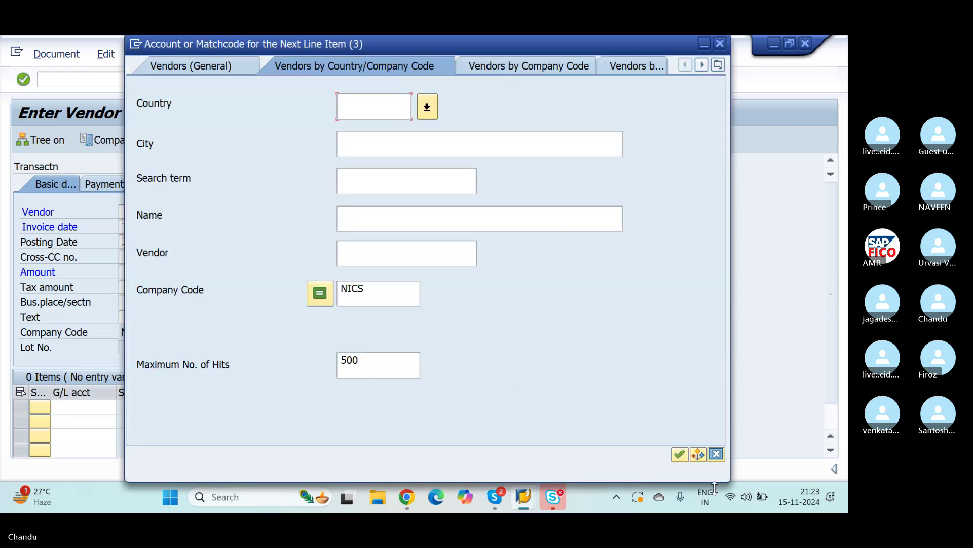
pyautogui.click(680, 454)
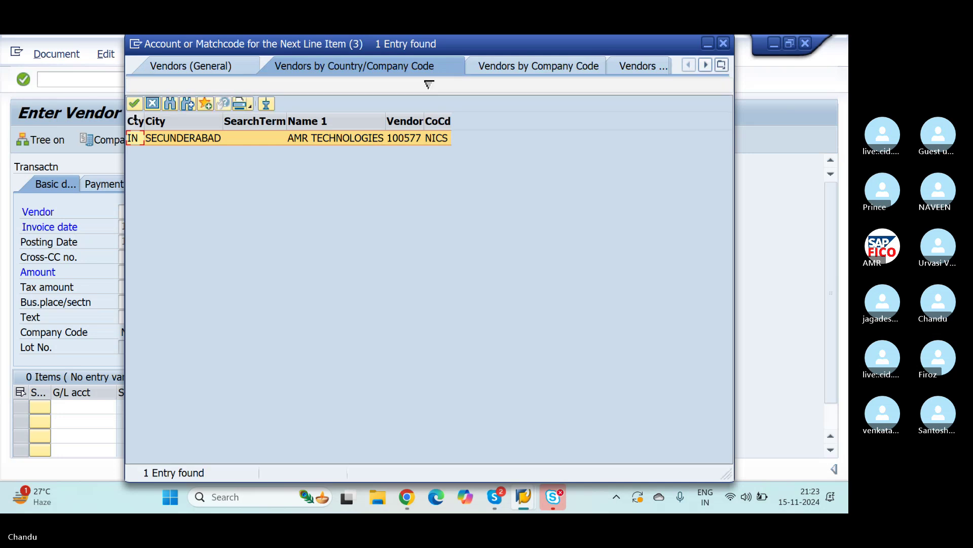
pyautogui.click(137, 108)
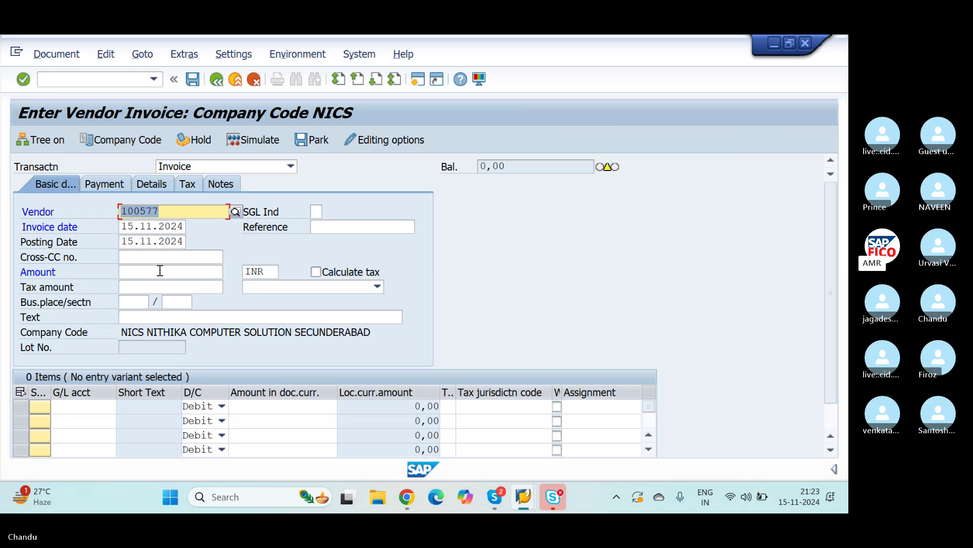
pyautogui.click(160, 271)
pyautogui.write('10000')
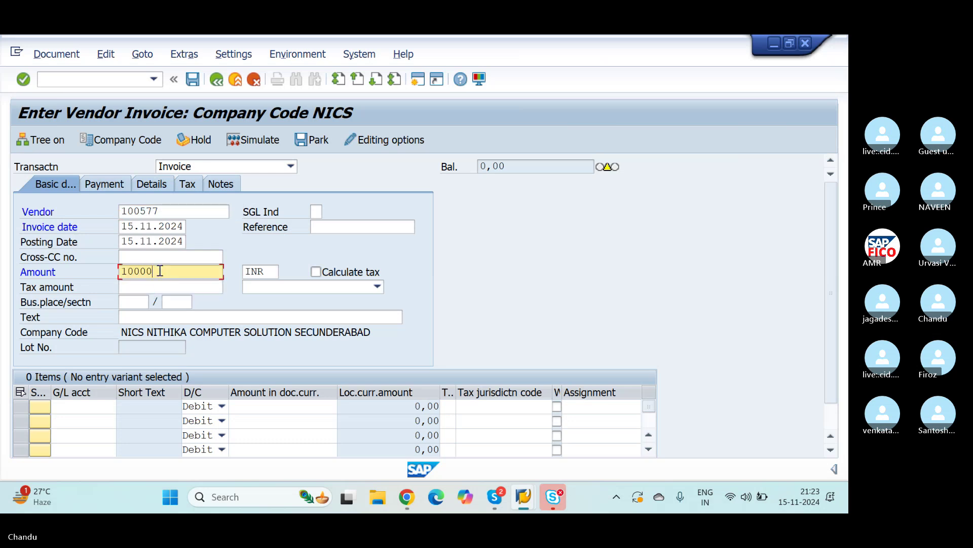
pyautogui.press('Tab')
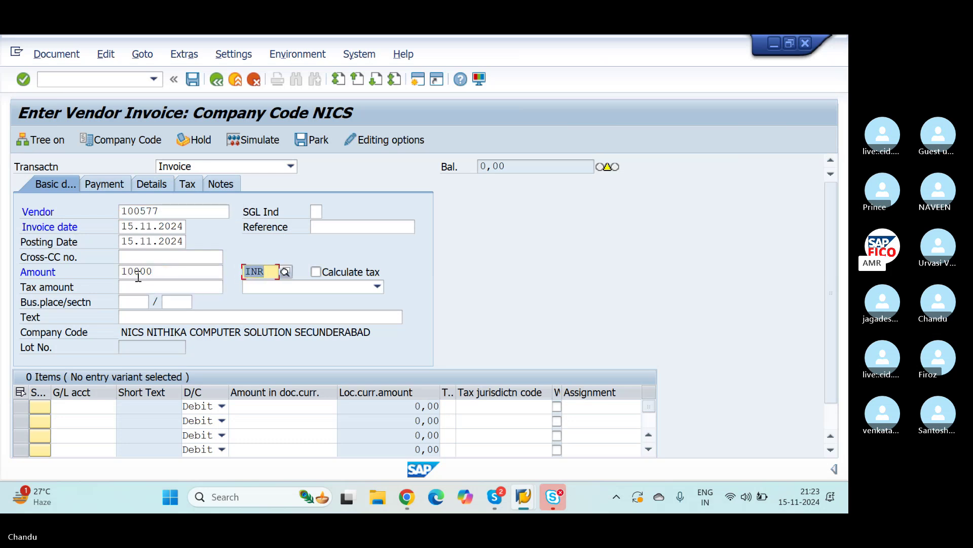
# Add a debit line item of 10000 to G/L account 200104, NIOC RAW MATERIAL ACCOUNT
pyautogui.click(89, 406)
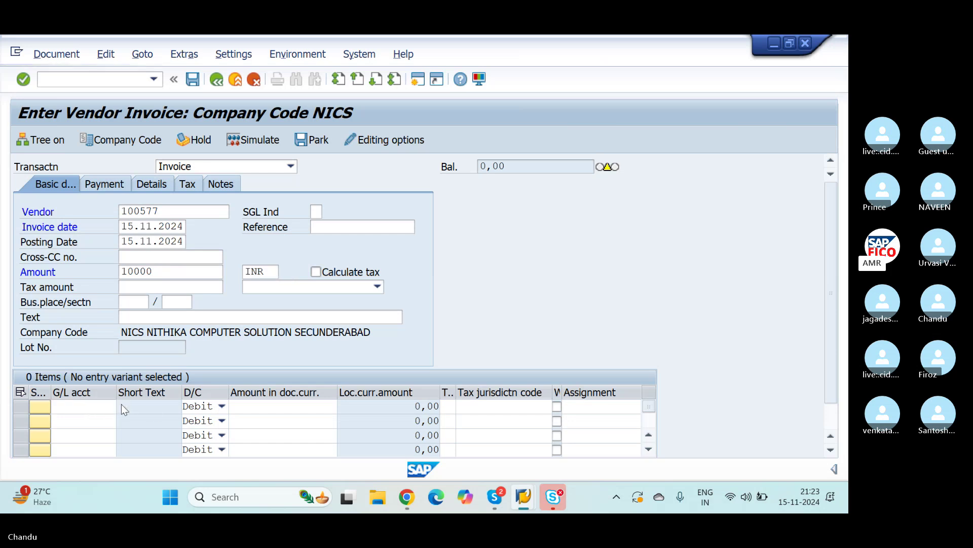
pyautogui.click(122, 405)
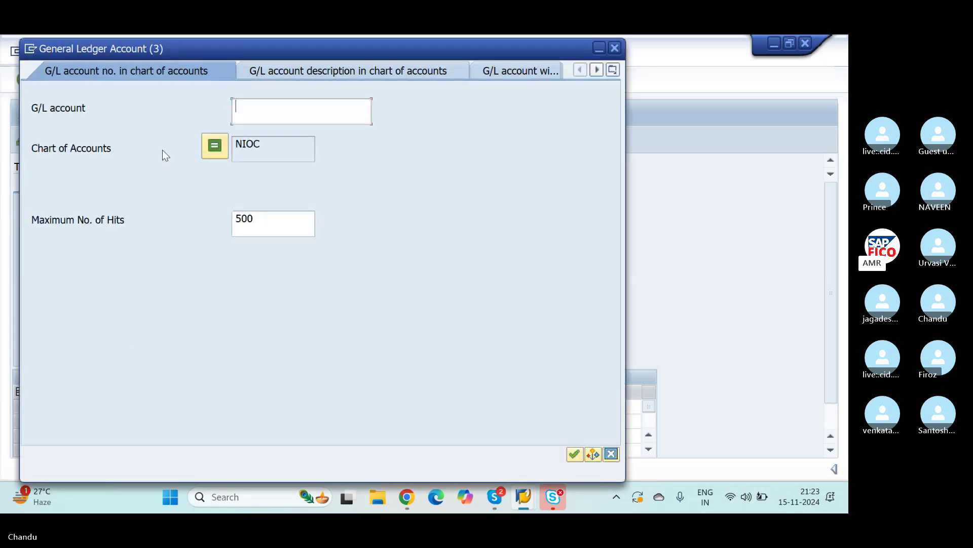
pyautogui.click(575, 454)
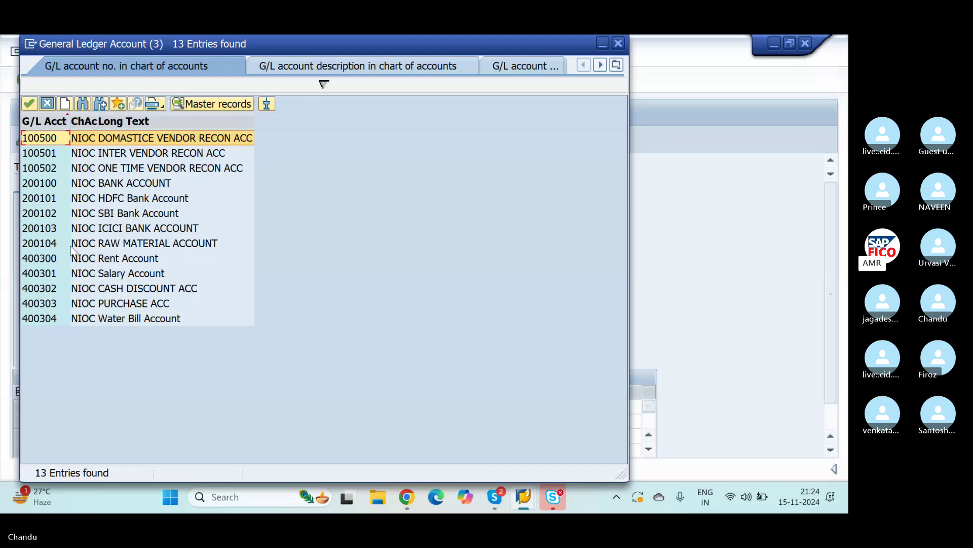
pyautogui.click(46, 241)
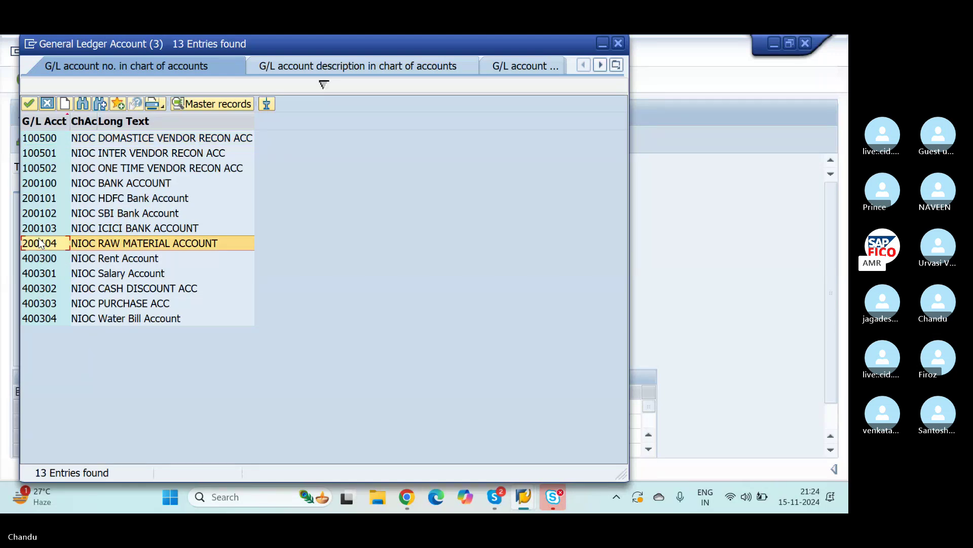
pyautogui.click(28, 104)
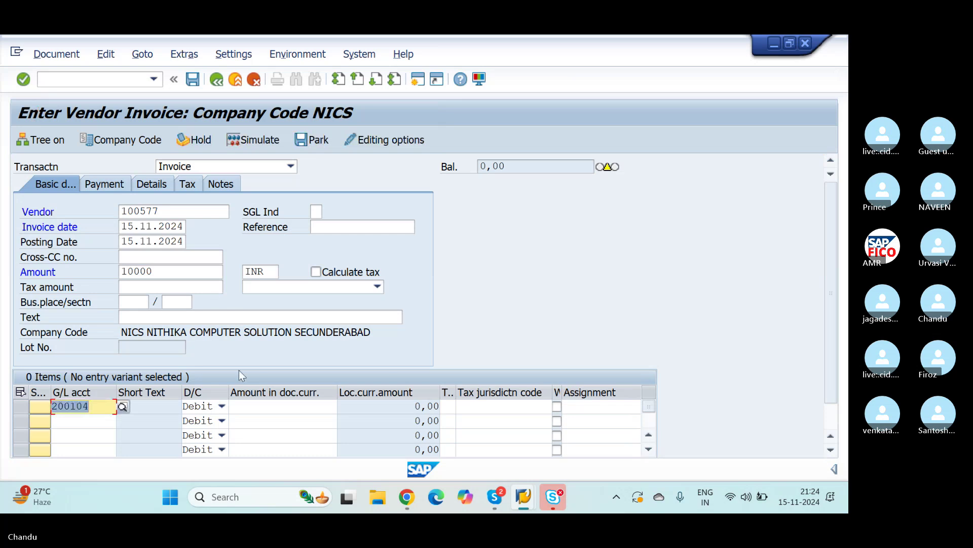
pyautogui.click(303, 409)
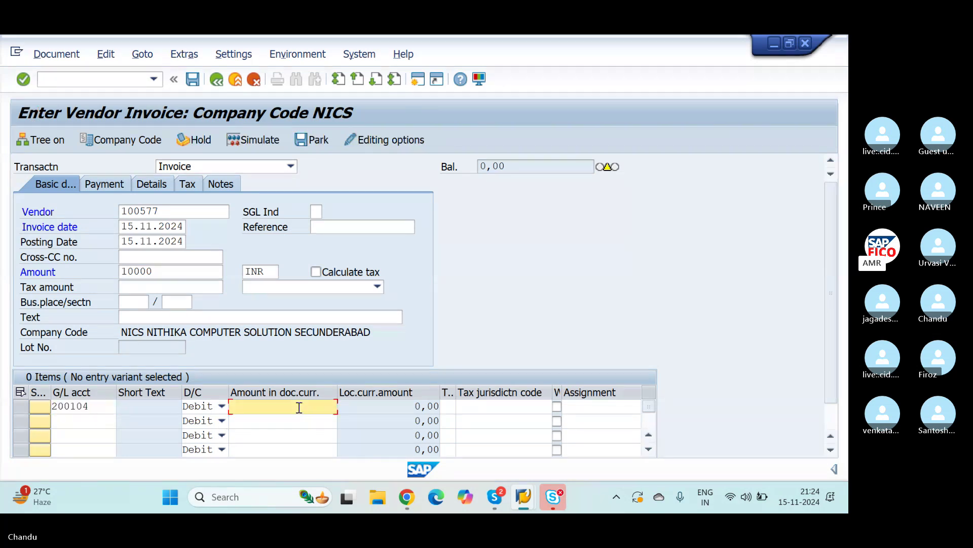
pyautogui.write('10000')
pyautogui.press('Tab')
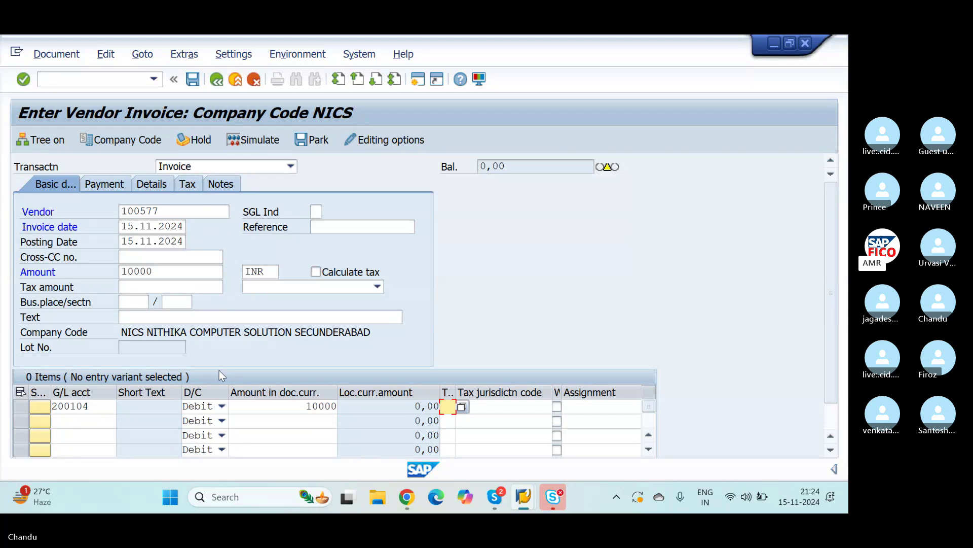
# Validate the invoice entries, then simulate and post the document
pyautogui.click(291, 411)
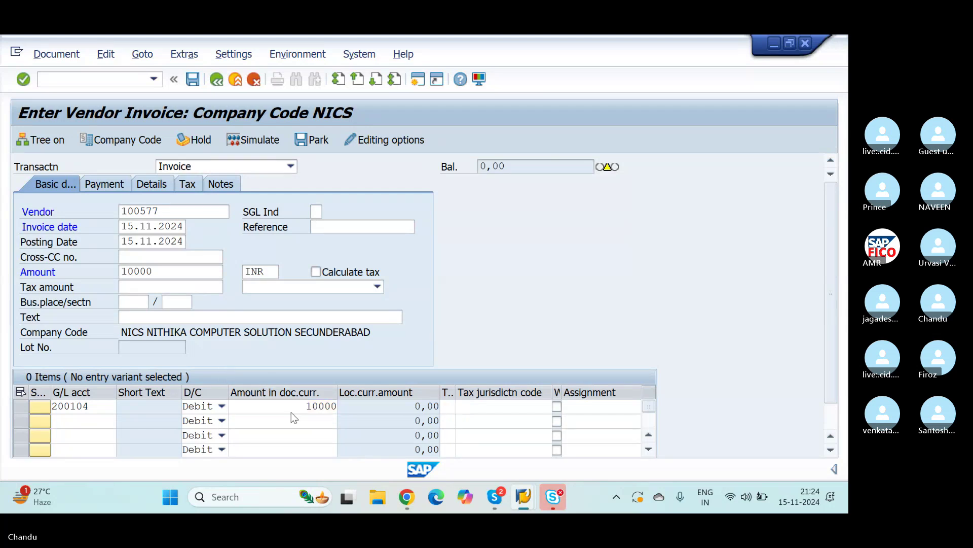
pyautogui.press('Return')
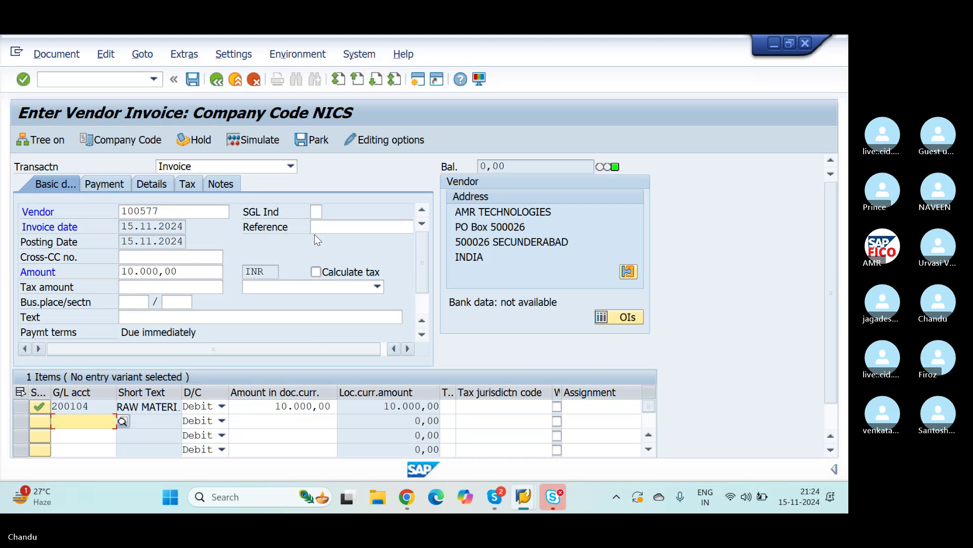
pyautogui.click(254, 146)
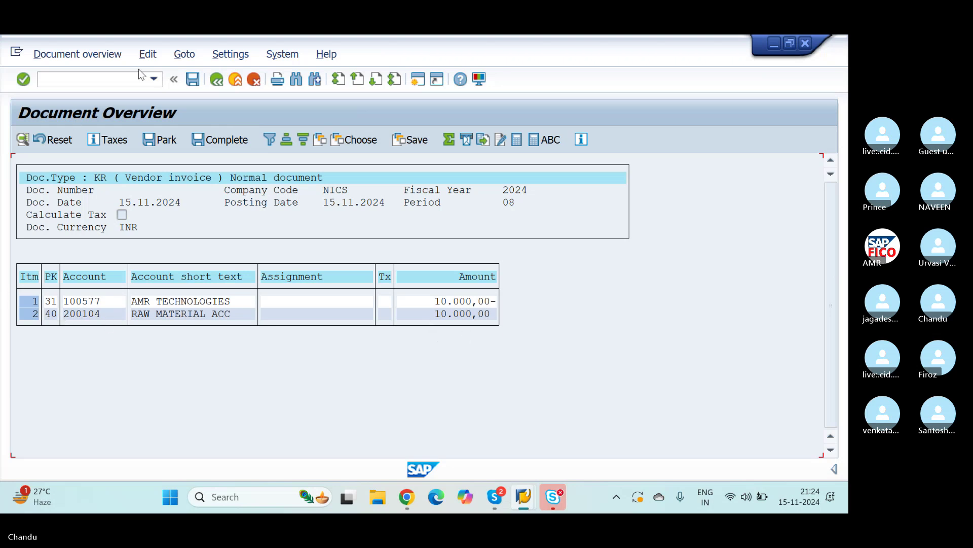
pyautogui.click(192, 80)
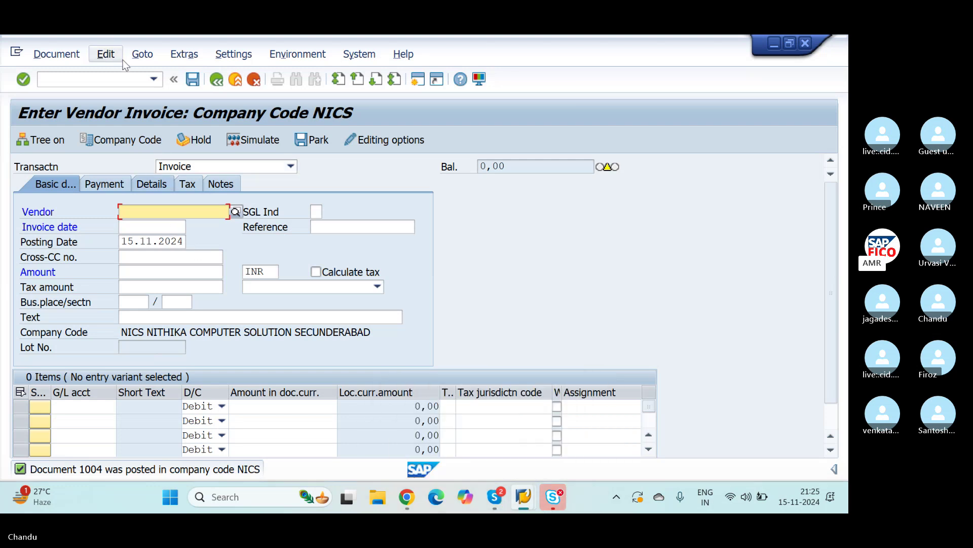
# Post a copy of the vendor invoice with reference to document 1004, keeping its proposed header and line items
pyautogui.click(142, 53)
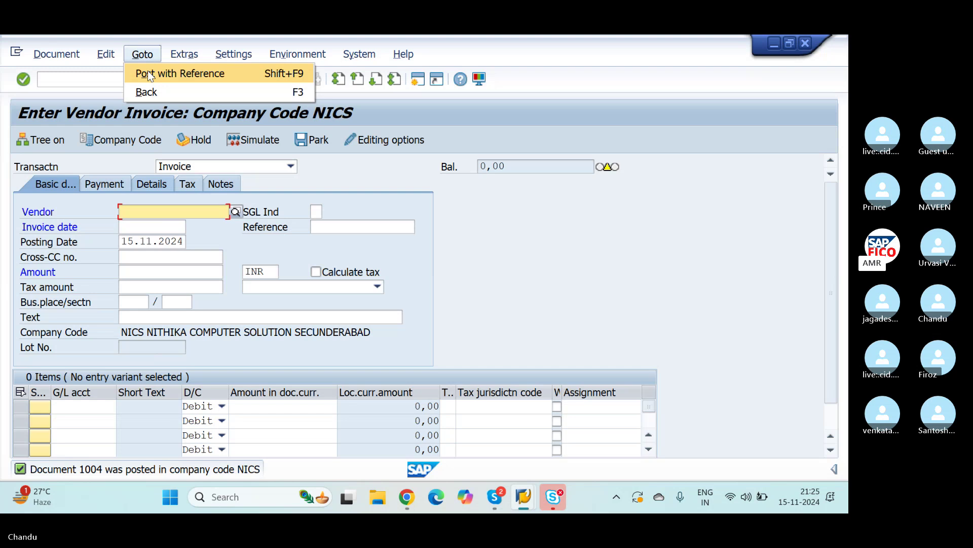
pyautogui.click(147, 74)
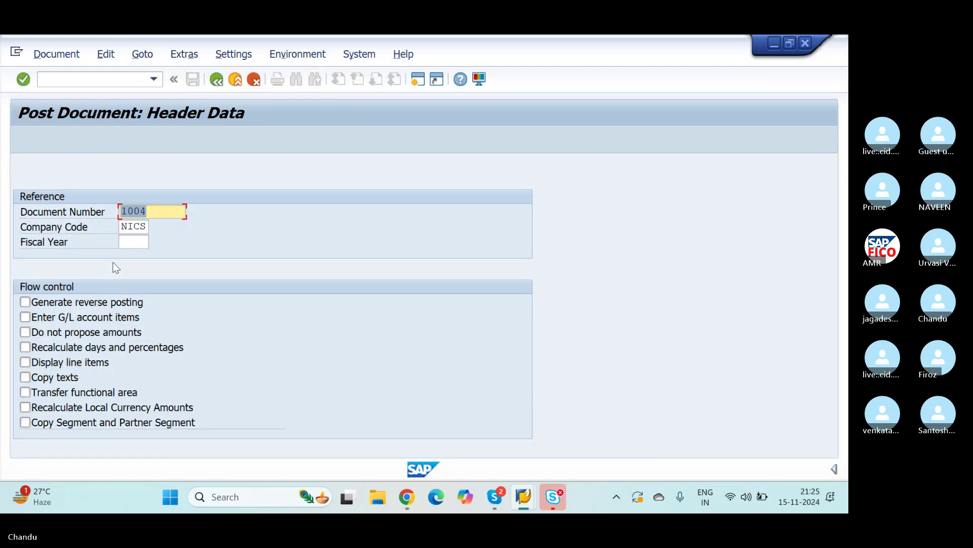
pyautogui.press('Return')
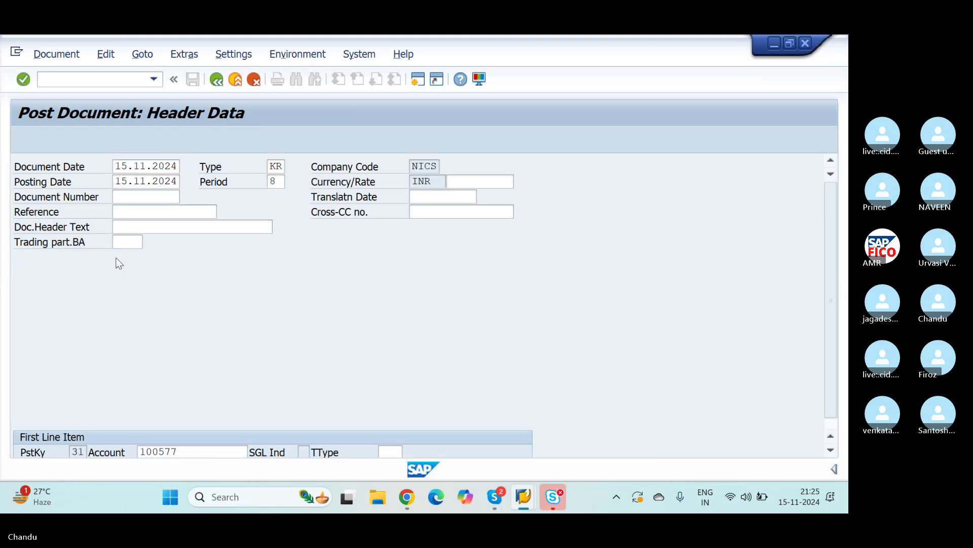
pyautogui.press('Return')
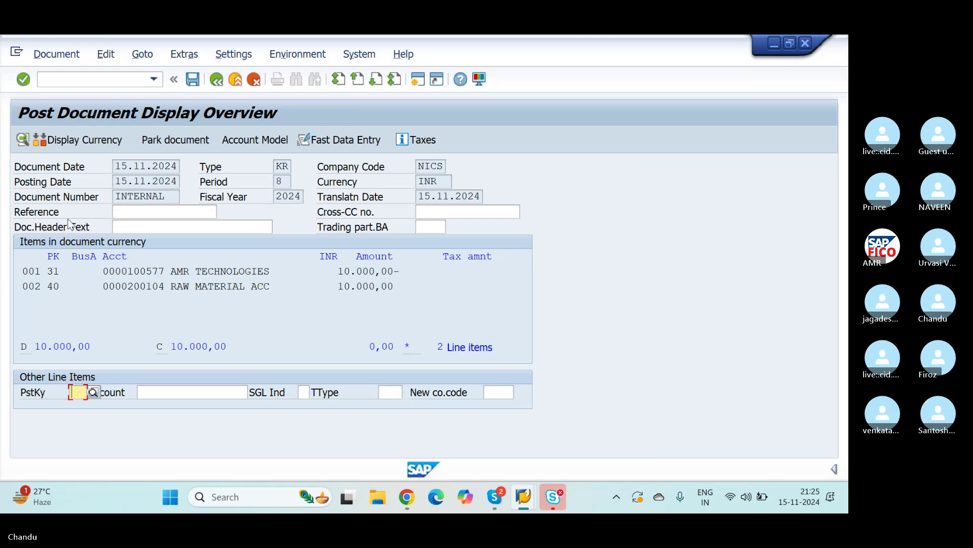
pyautogui.click(193, 79)
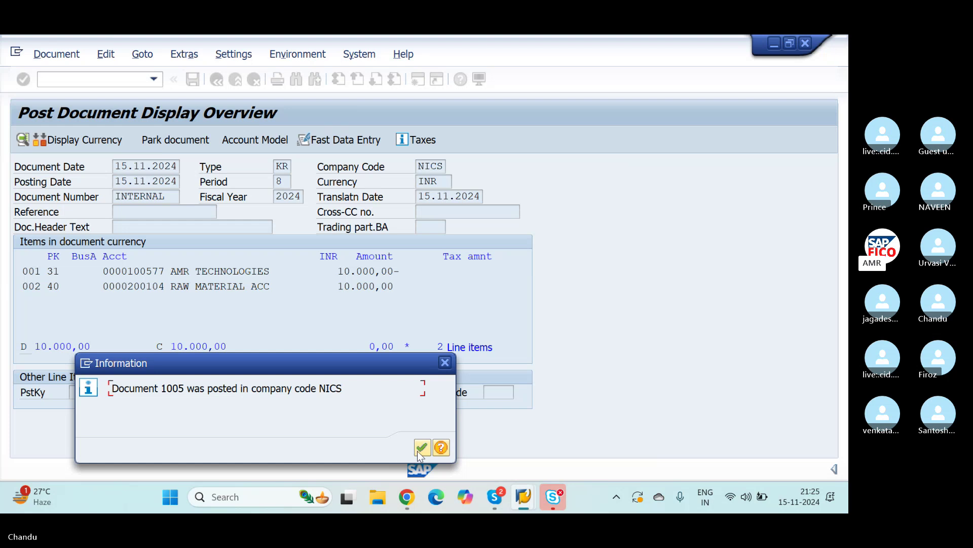
pyautogui.click(419, 449)
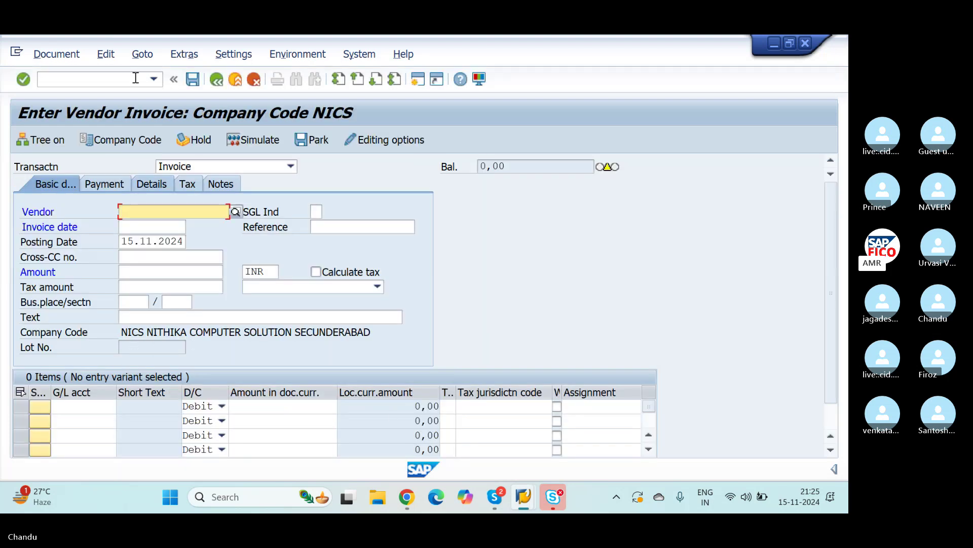
# Post another copy of the vendor invoice with reference to document 1005 in company code NICS
pyautogui.click(144, 57)
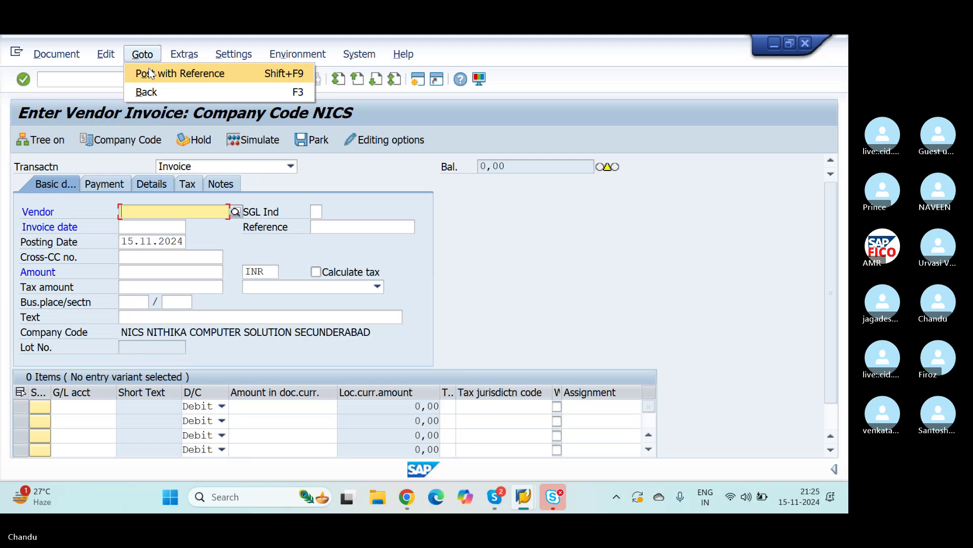
pyautogui.click(150, 71)
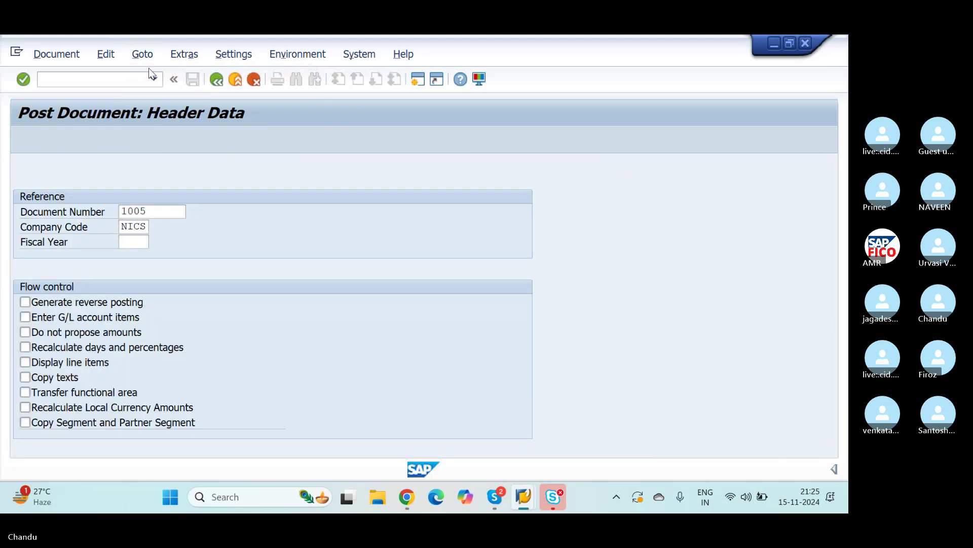
pyautogui.press('Return')
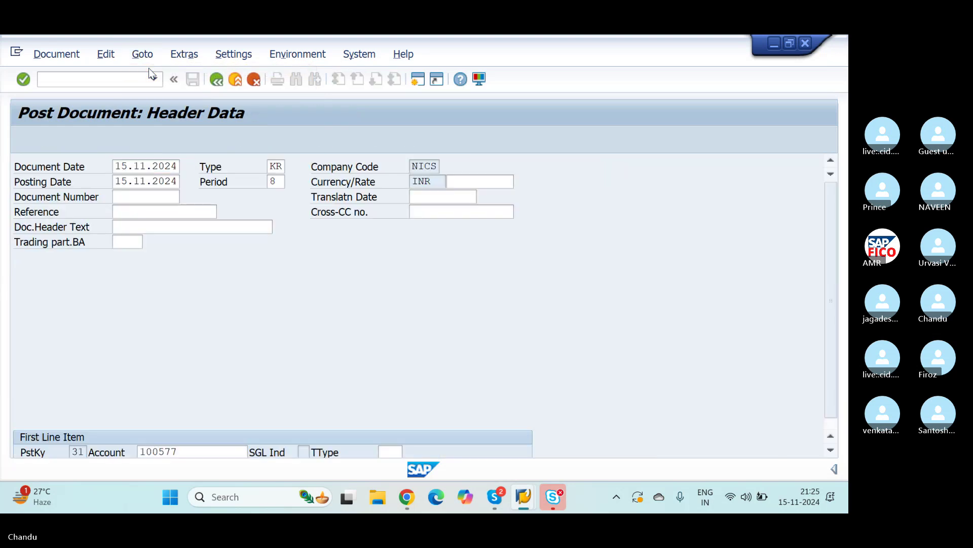
pyautogui.press('Return')
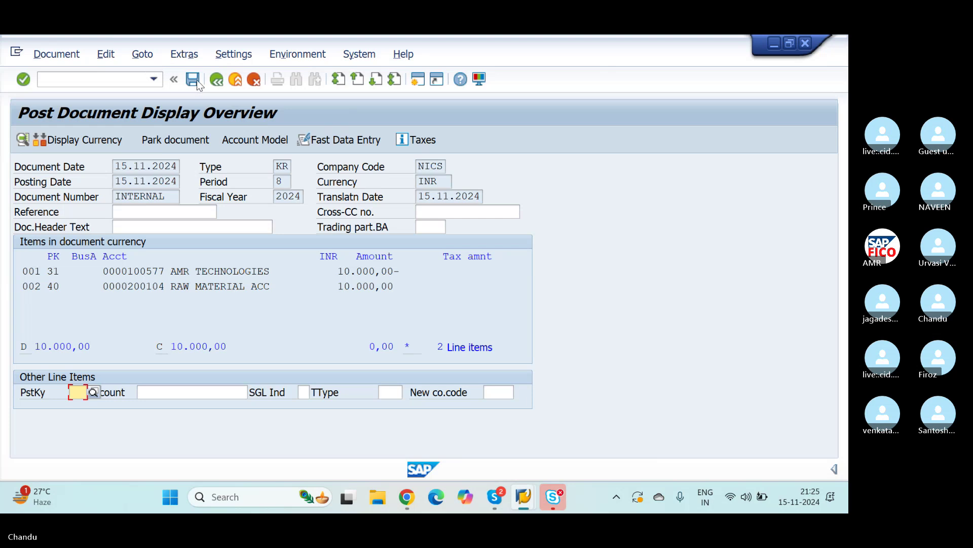
pyautogui.click(197, 80)
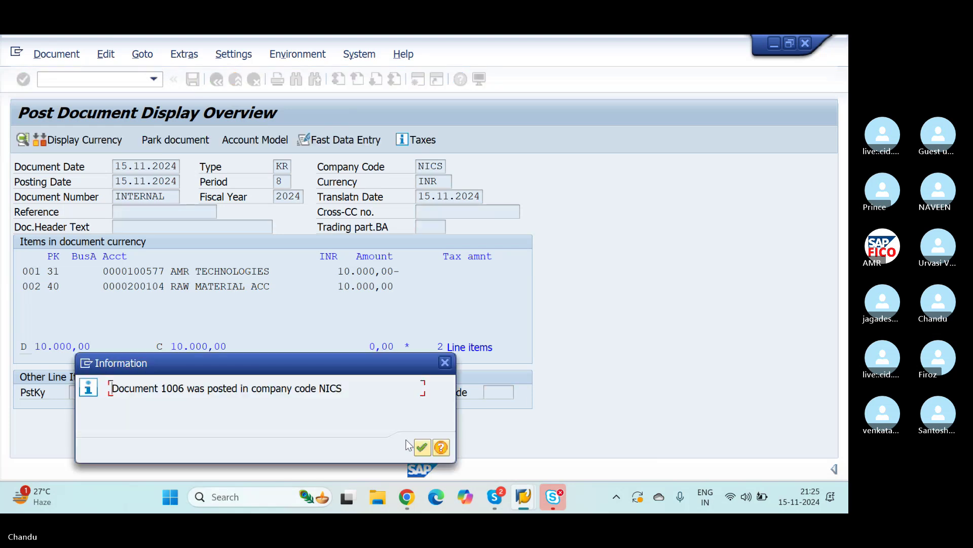
pyautogui.click(423, 447)
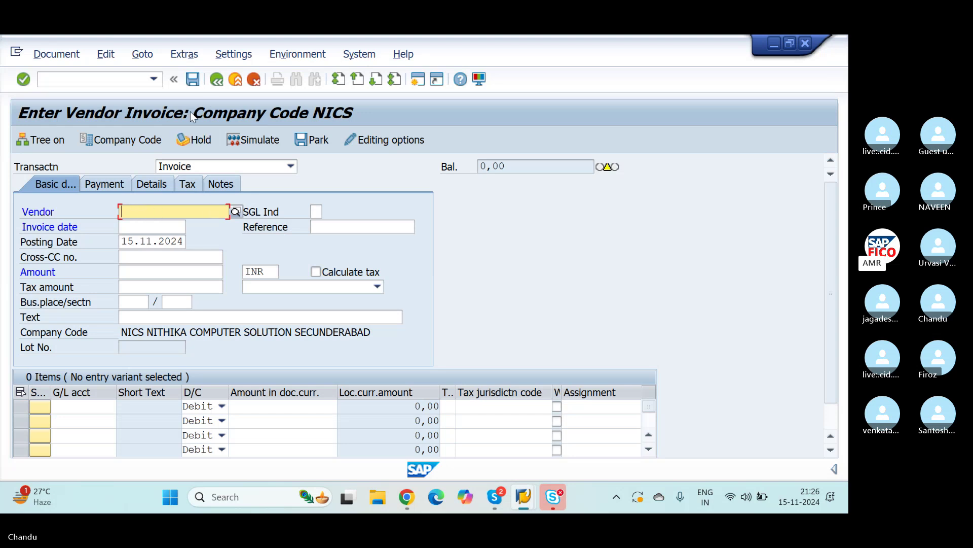
# Post another copy of the vendor invoice with reference to document 1006 in company code NICS
pyautogui.click(143, 54)
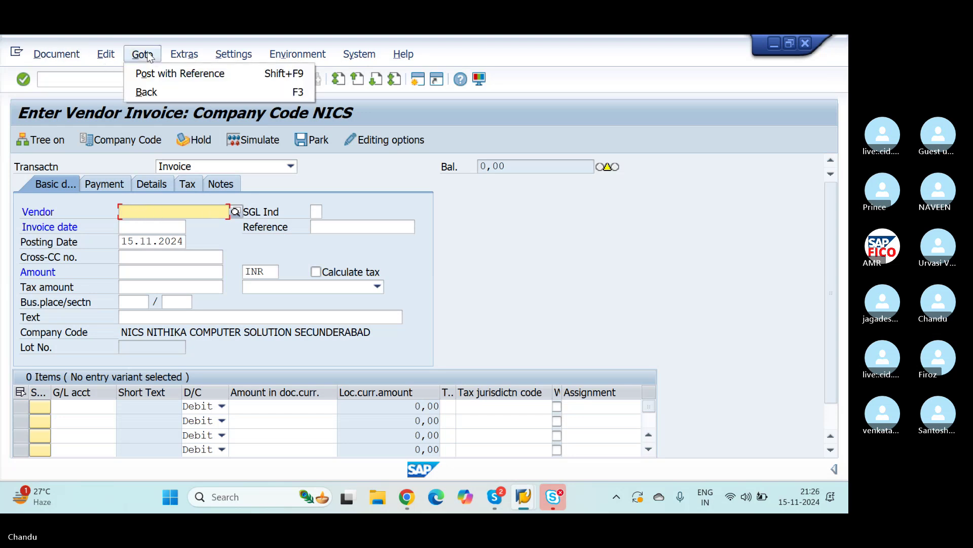
pyautogui.click(152, 76)
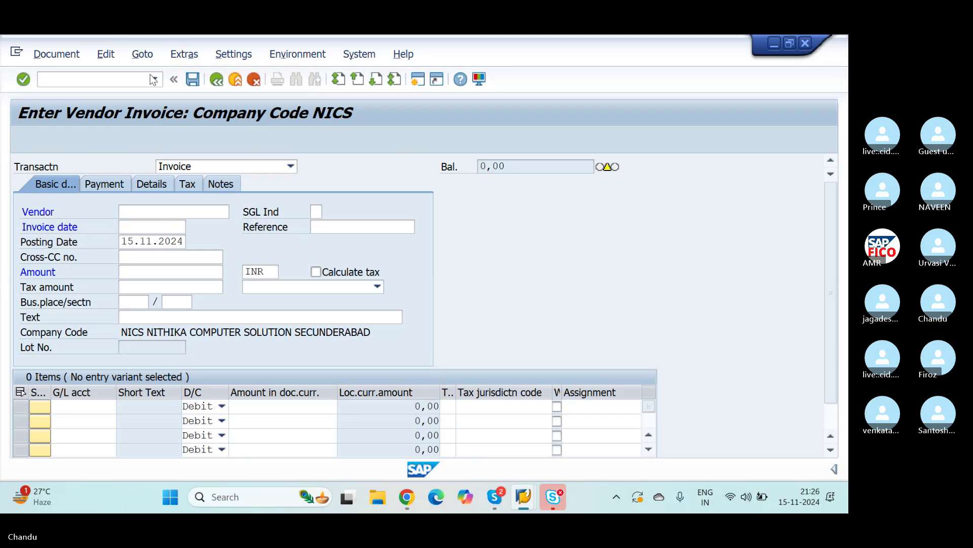
pyautogui.press('Return')
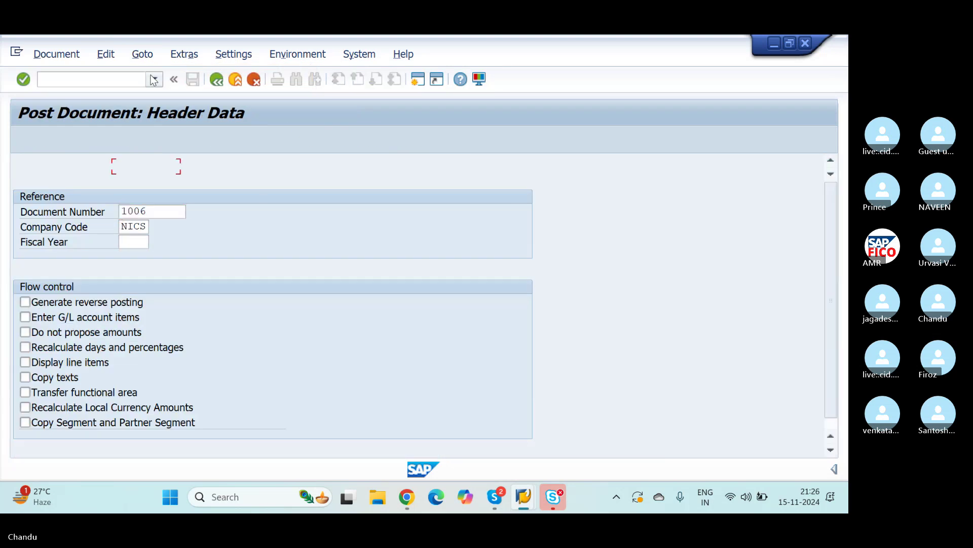
pyautogui.press('Return')
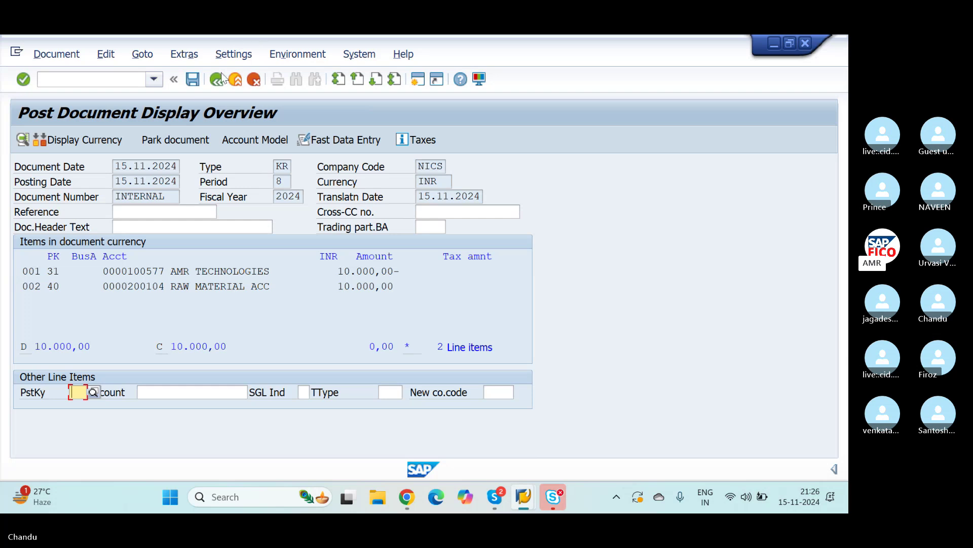
pyautogui.click(192, 79)
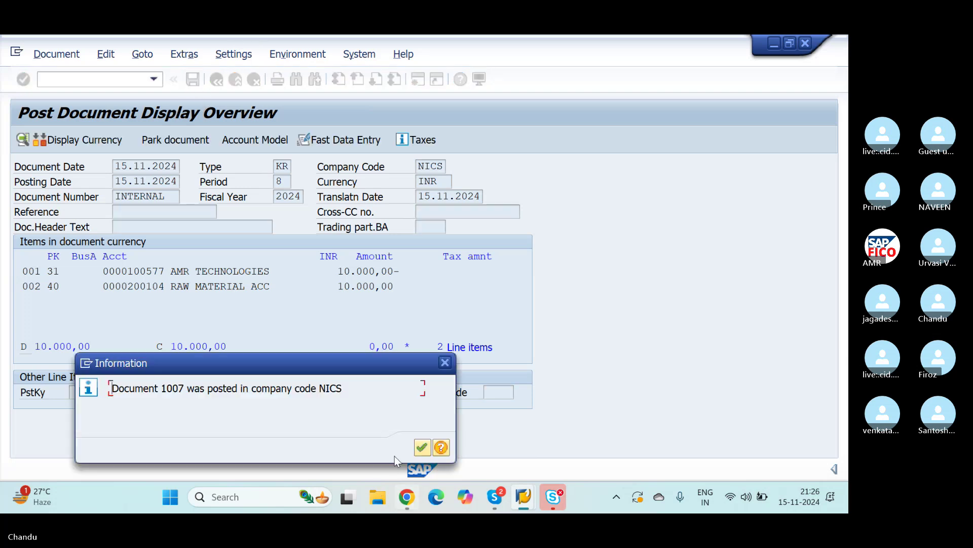
pyautogui.click(424, 447)
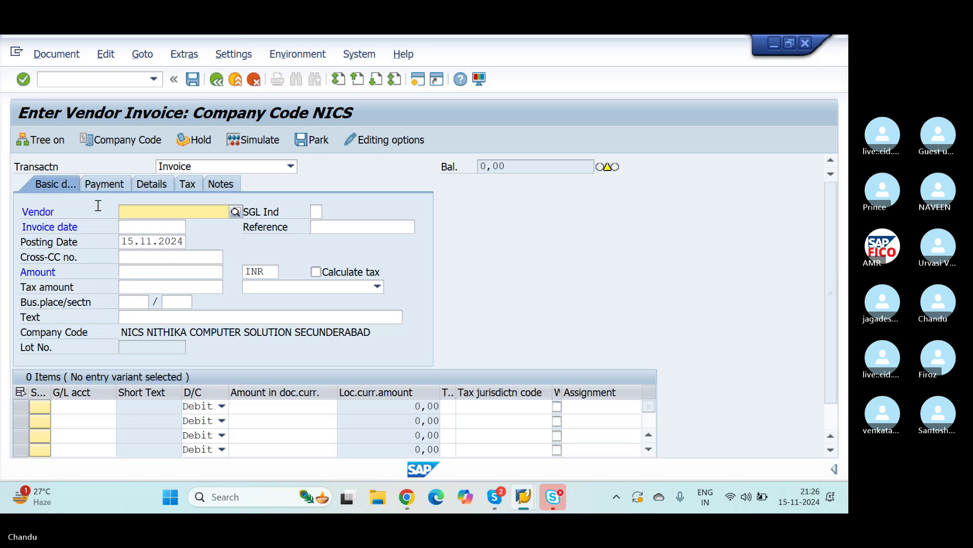
# Return to the vendor line item display for AMR TECHNOLOGIES and refresh the list of cleared items
pyautogui.hotkey('alt', 'Tab')
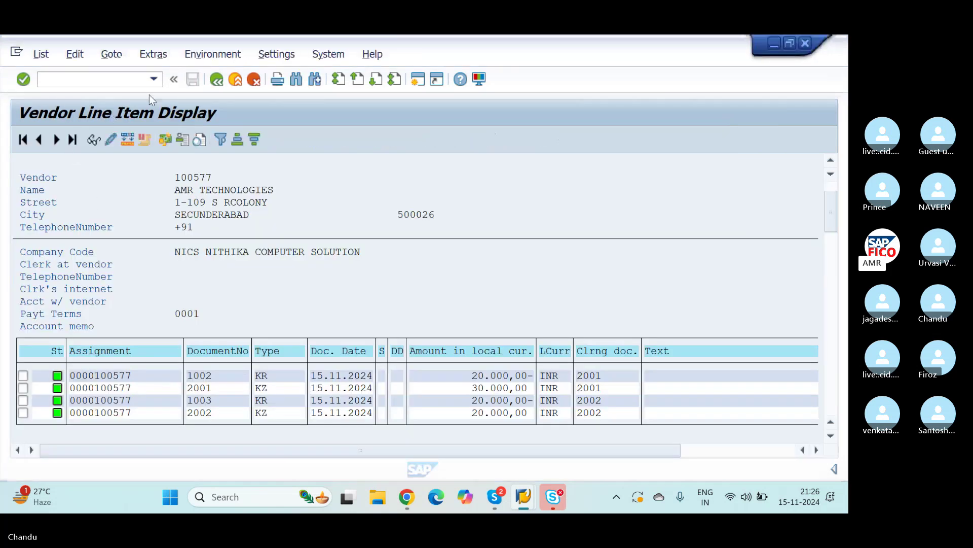
pyautogui.click(91, 80)
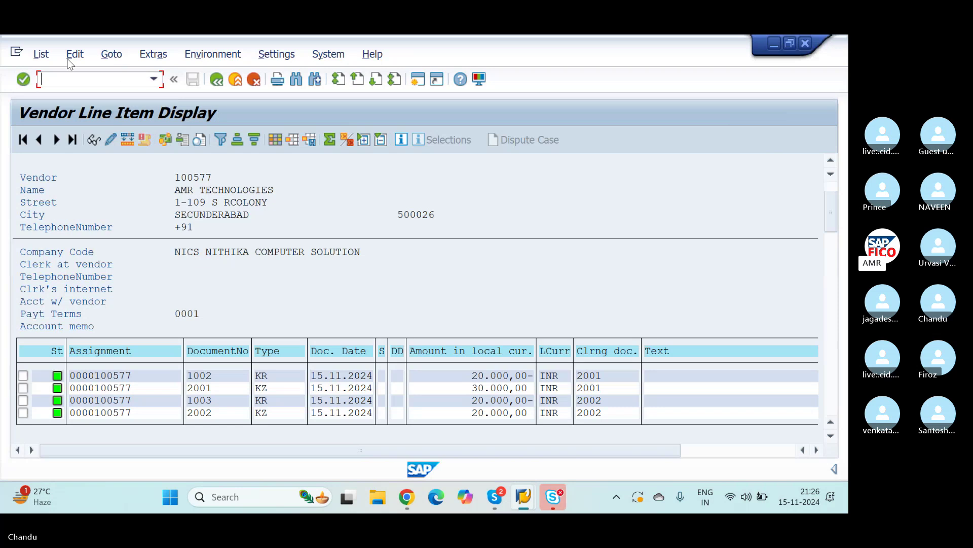
pyautogui.click(43, 55)
pyautogui.click(48, 91)
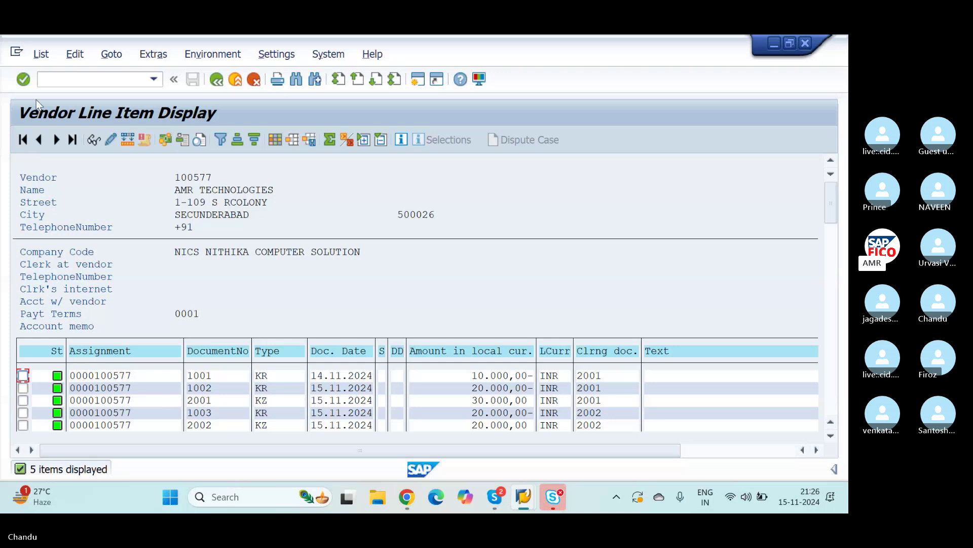
# List the open items of AMR TECHNOLOGIES at key date 15.11.2024 and review the invoices and their total
pyautogui.click(217, 80)
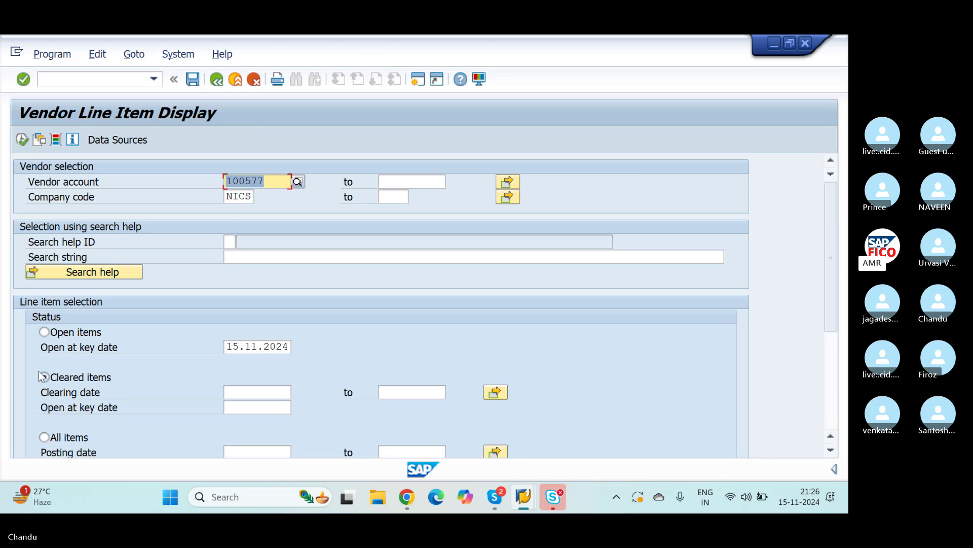
pyautogui.click(44, 333)
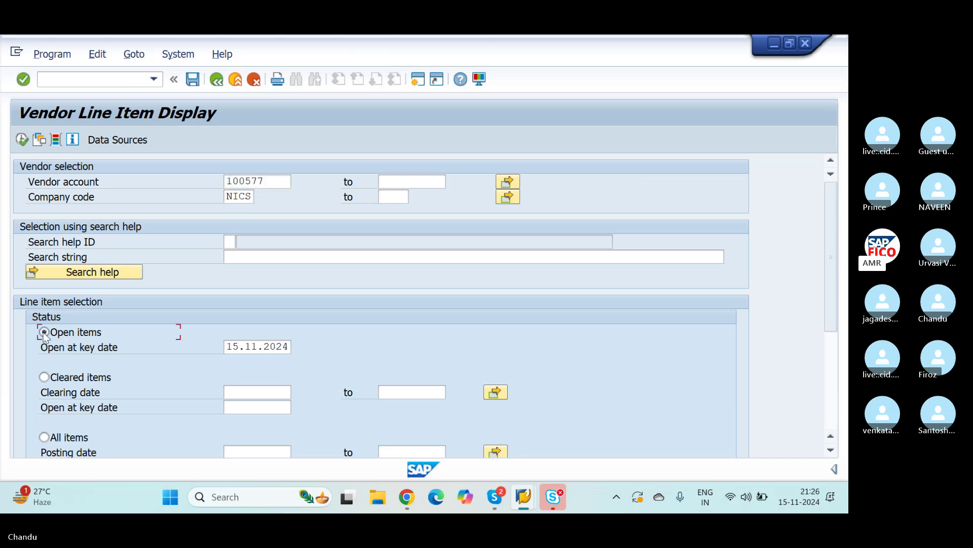
pyautogui.click(22, 139)
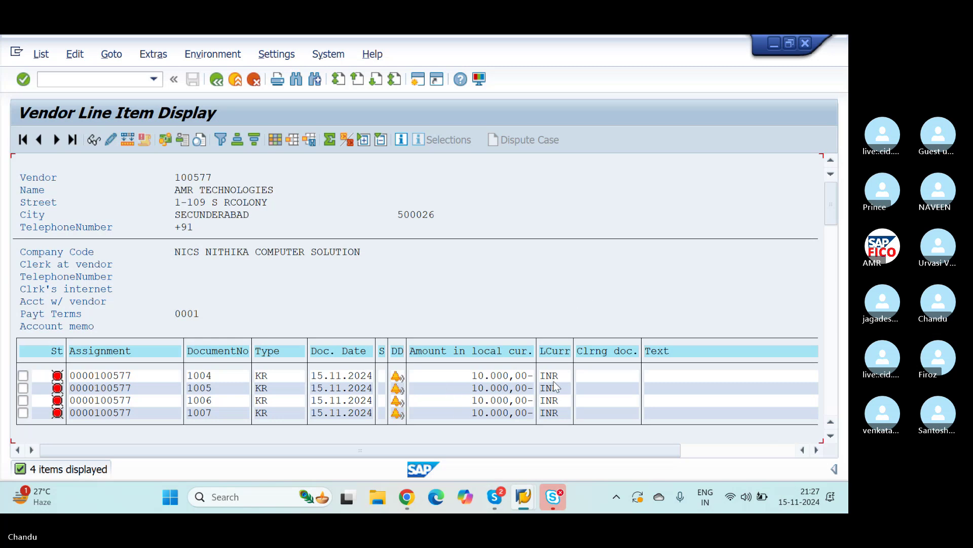
pyautogui.scroll(-2, 489, 415)
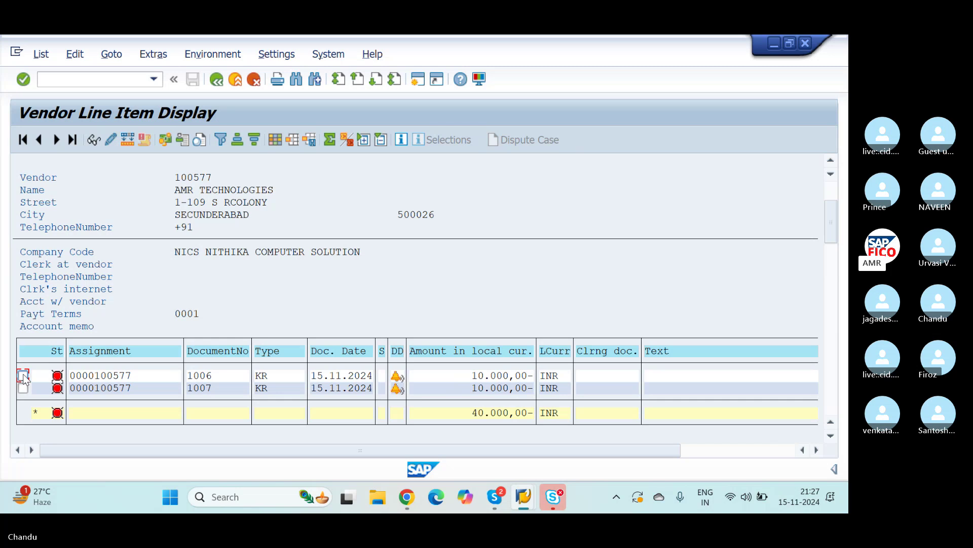
pyautogui.scroll(1, 23, 378)
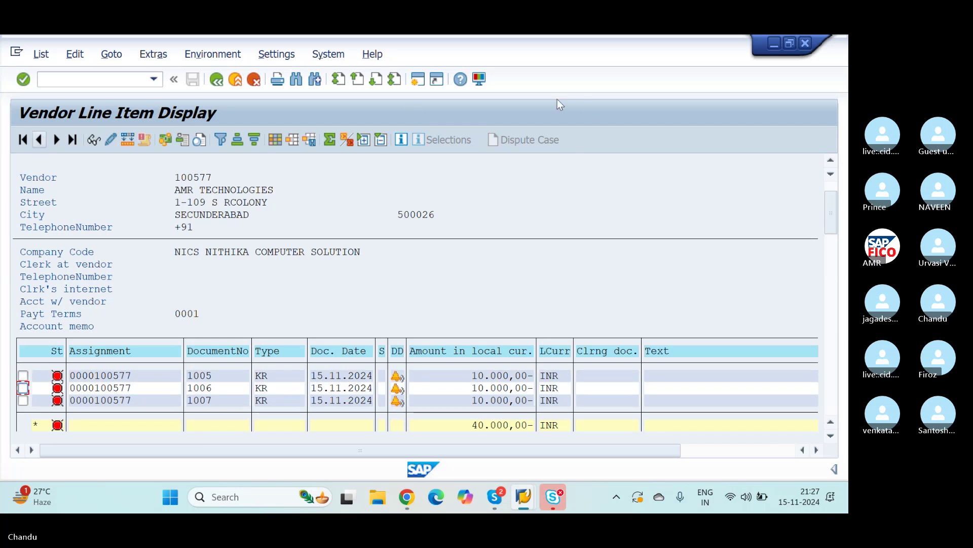
# Start outgoing payment posting (F-53) in a new session and set the document date to 15.11.2024
pyautogui.click(418, 81)
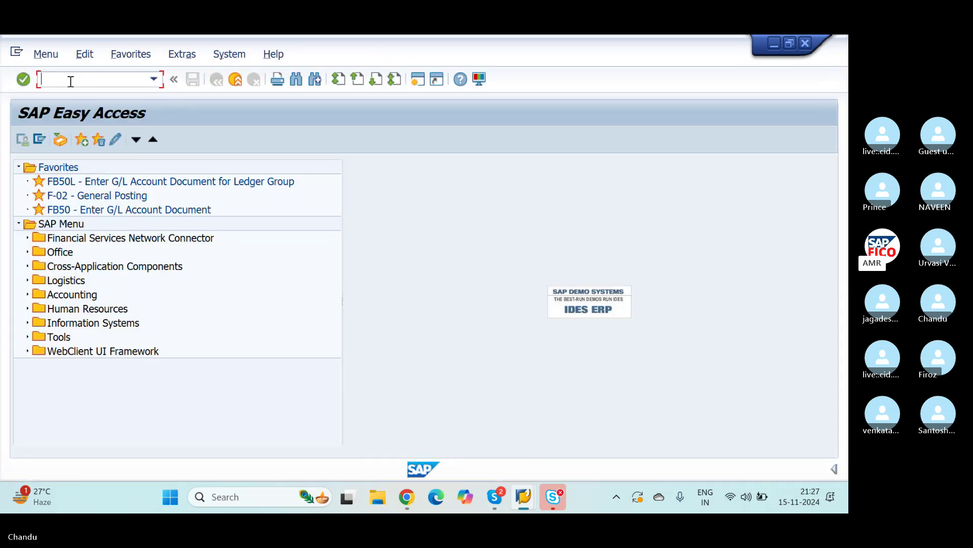
pyautogui.write('/NF-53')
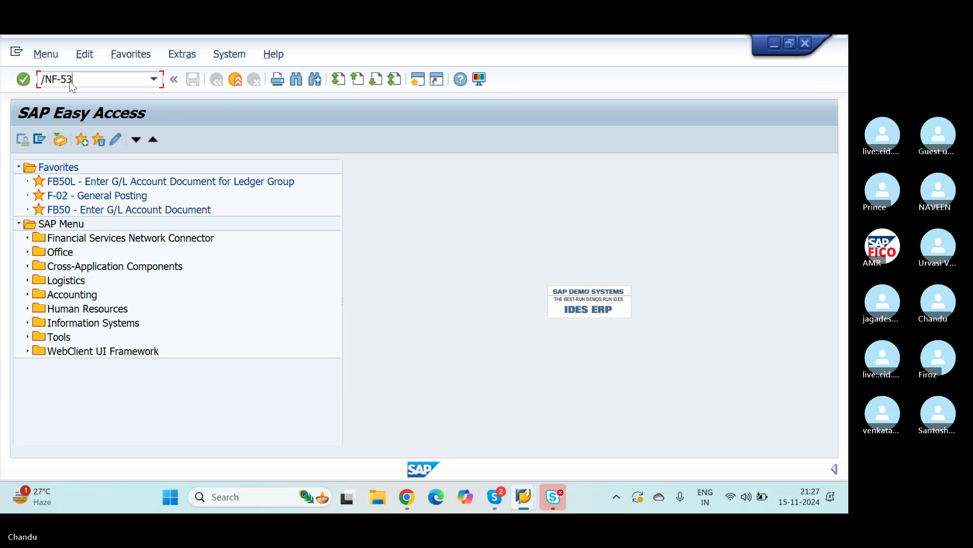
pyautogui.press('Return')
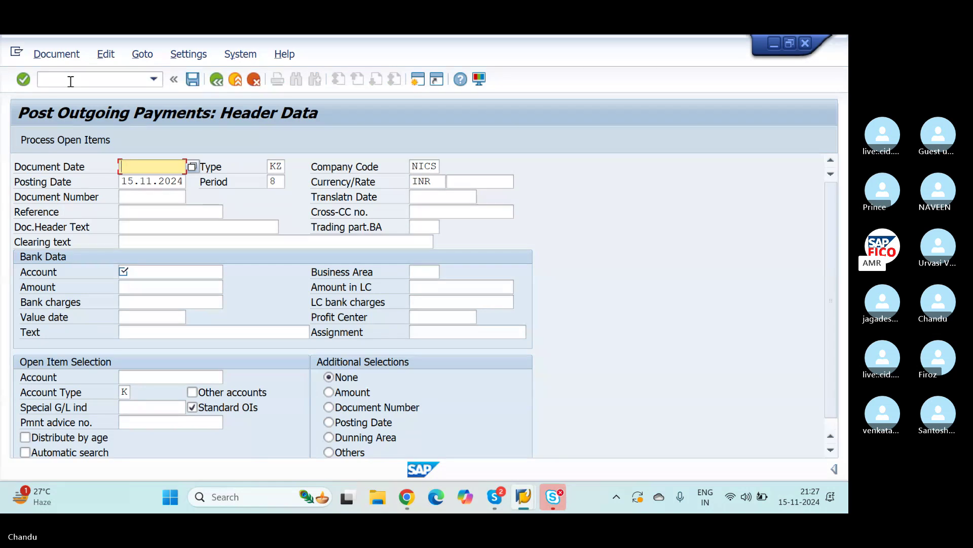
pyautogui.write('15')
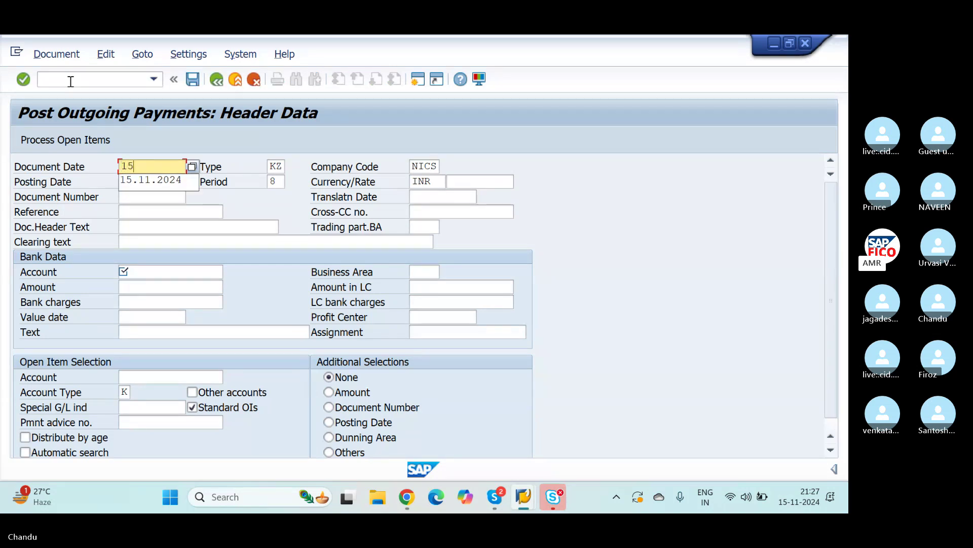
pyautogui.write('.11.2024')
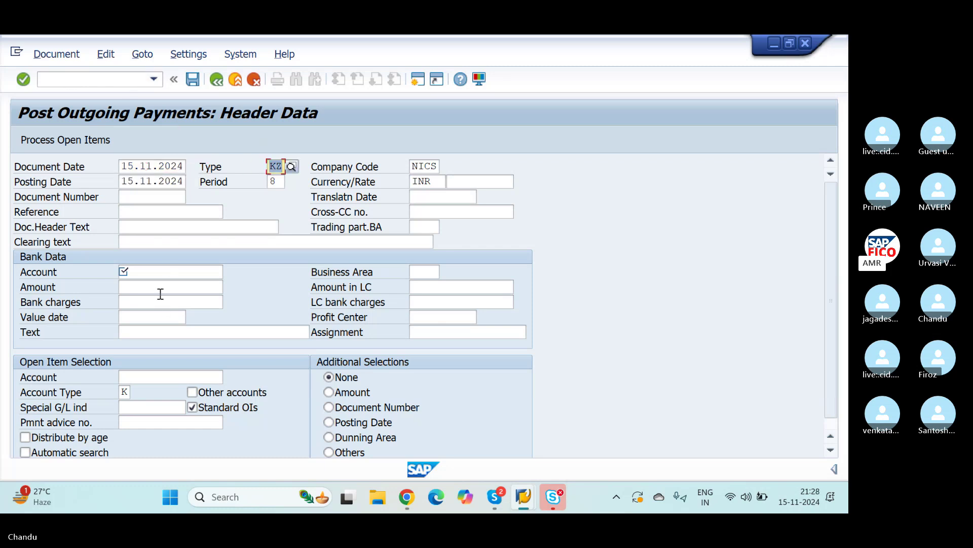
# Set the payment's bank account to G/L 200100, NIOC BANK ACCOUNT, with an amount of 20000
pyautogui.click(159, 273)
pyautogui.click(230, 273)
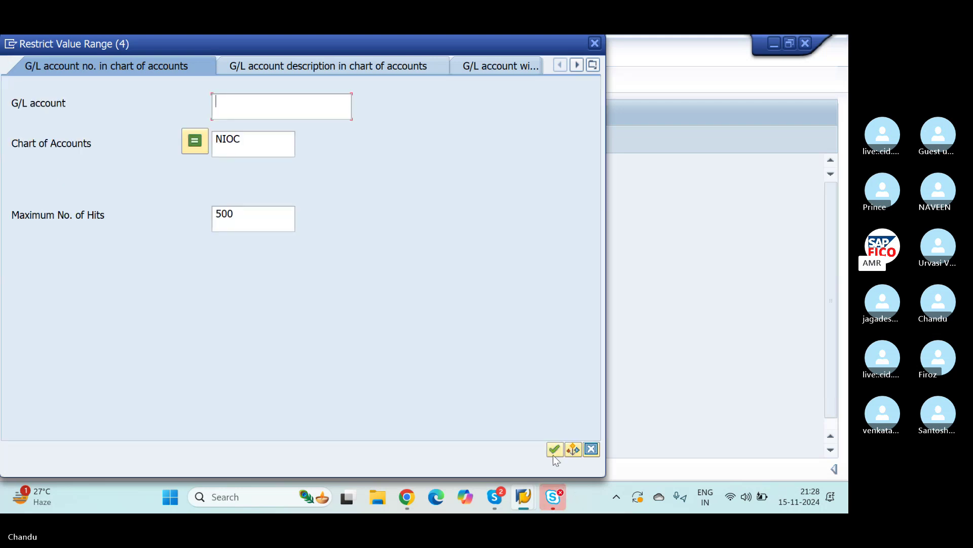
pyautogui.click(554, 449)
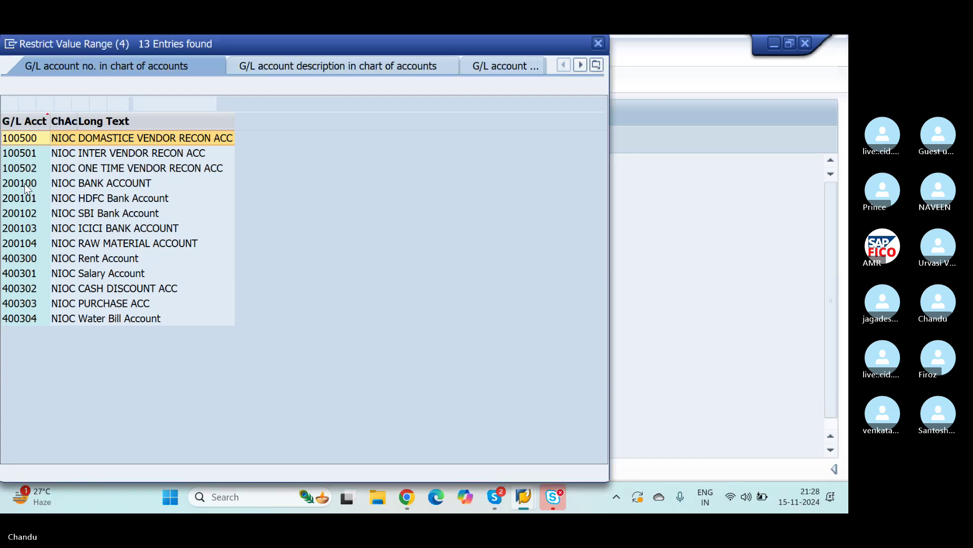
pyautogui.doubleClick(9, 187)
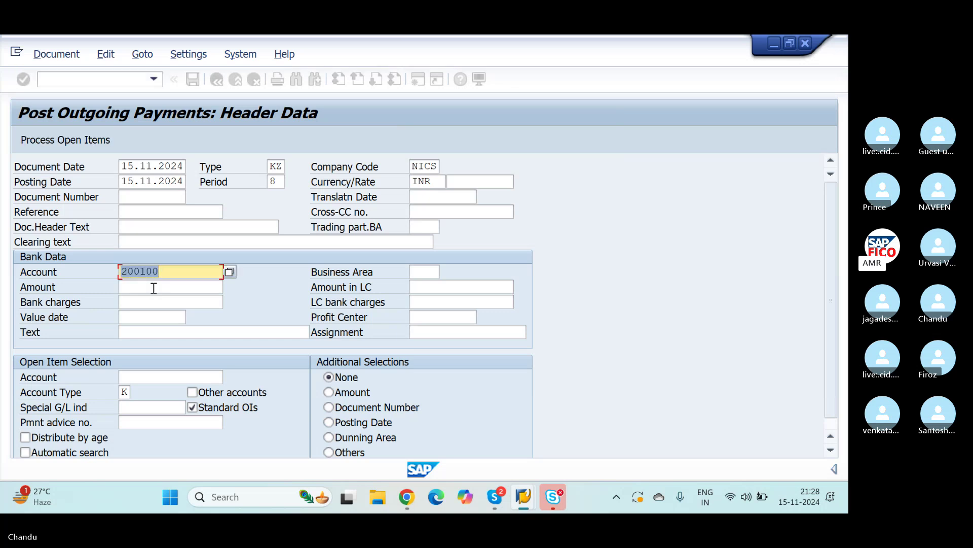
pyautogui.click(153, 288)
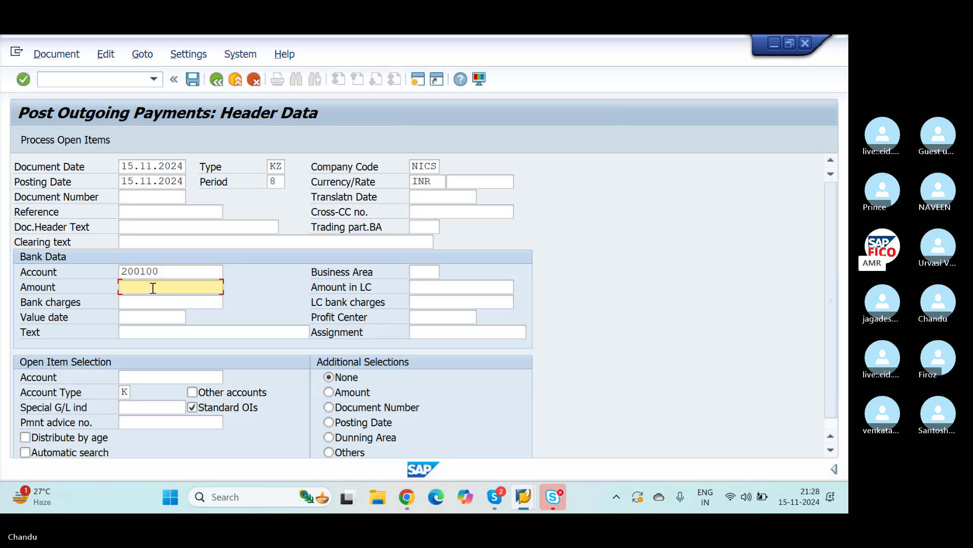
pyautogui.write('20000')
pyautogui.press('Tab')
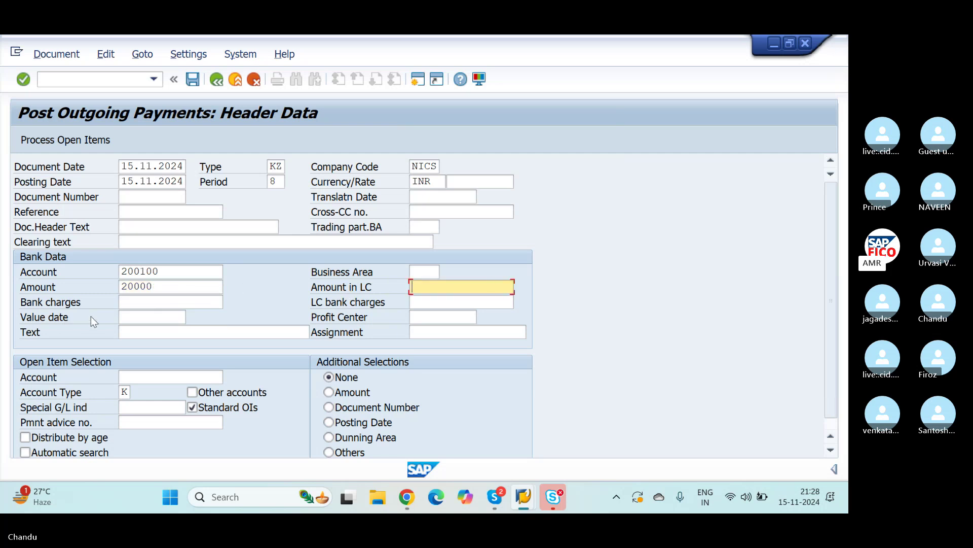
# Load the open items of vendor AMR TECHNOLOGIES for clearing and try to post the payment
pyautogui.click(144, 375)
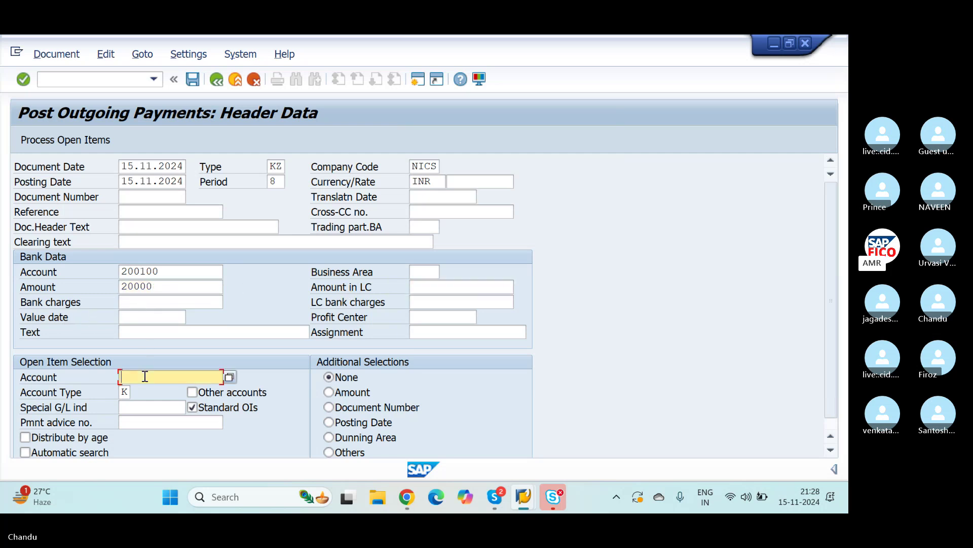
pyautogui.click(229, 377)
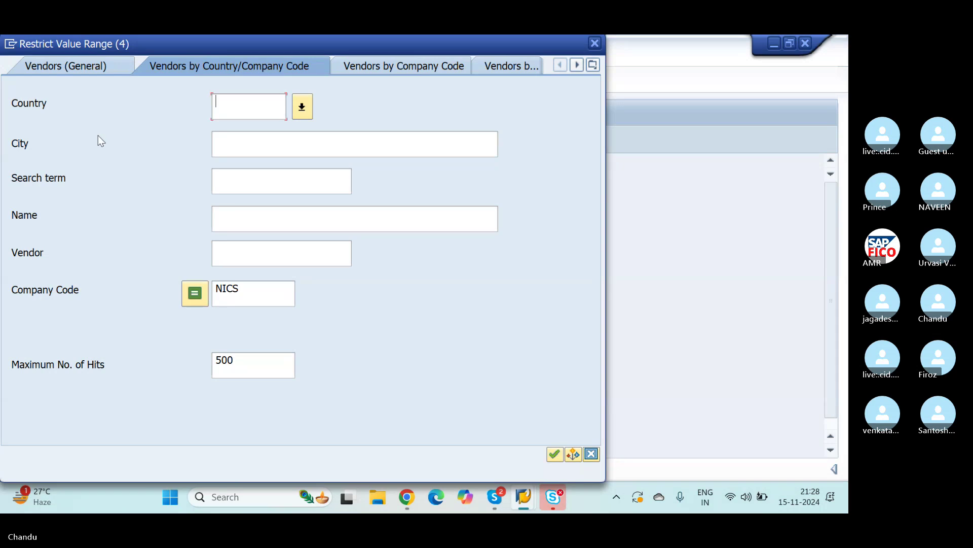
pyautogui.click(555, 454)
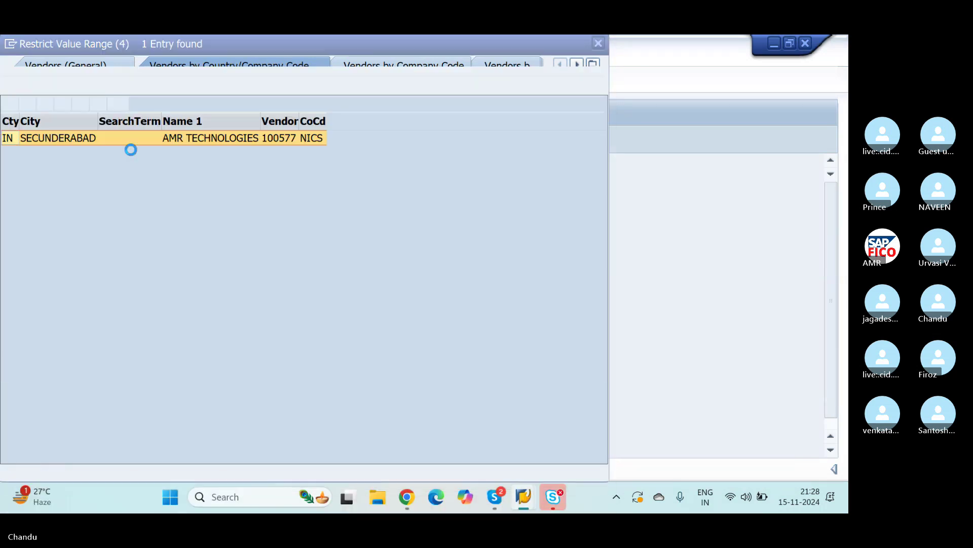
pyautogui.click(12, 138)
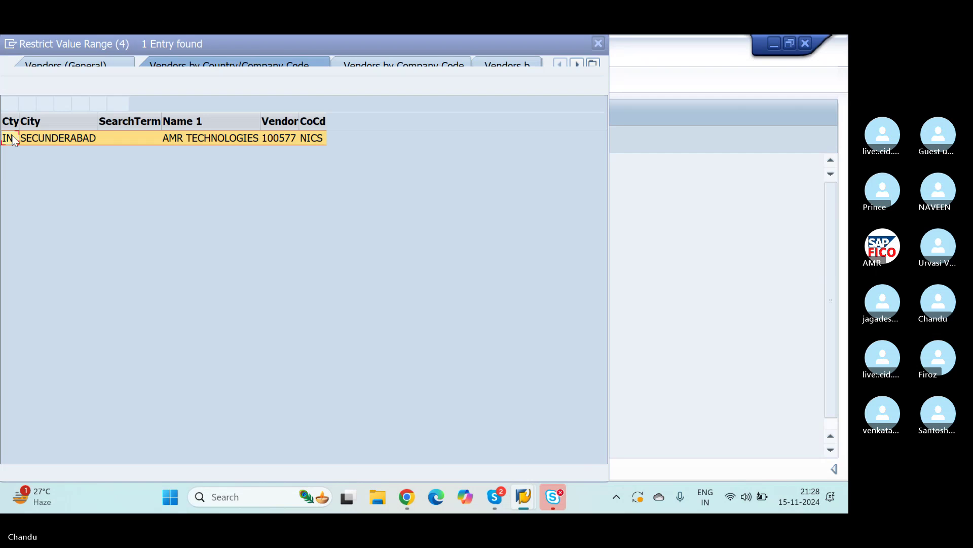
pyautogui.click(9, 104)
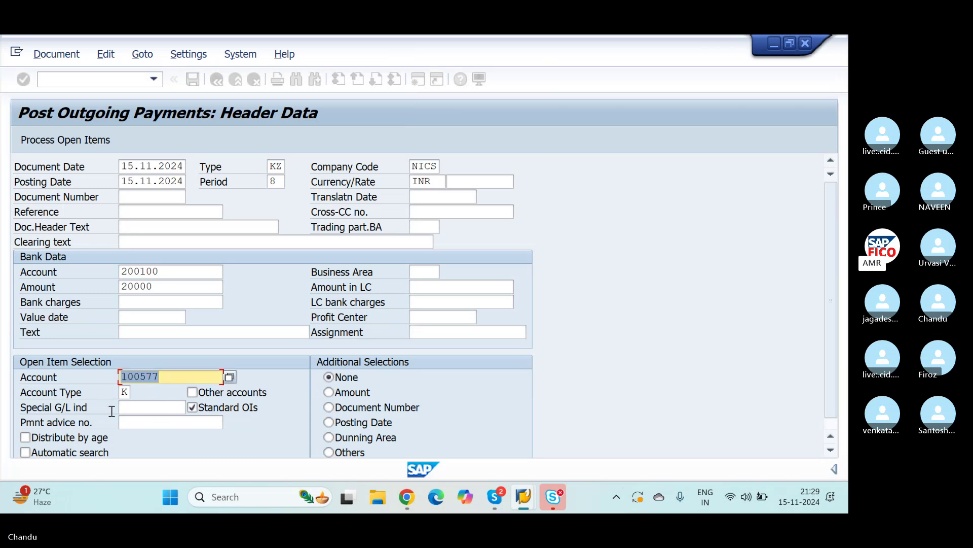
pyautogui.click(51, 140)
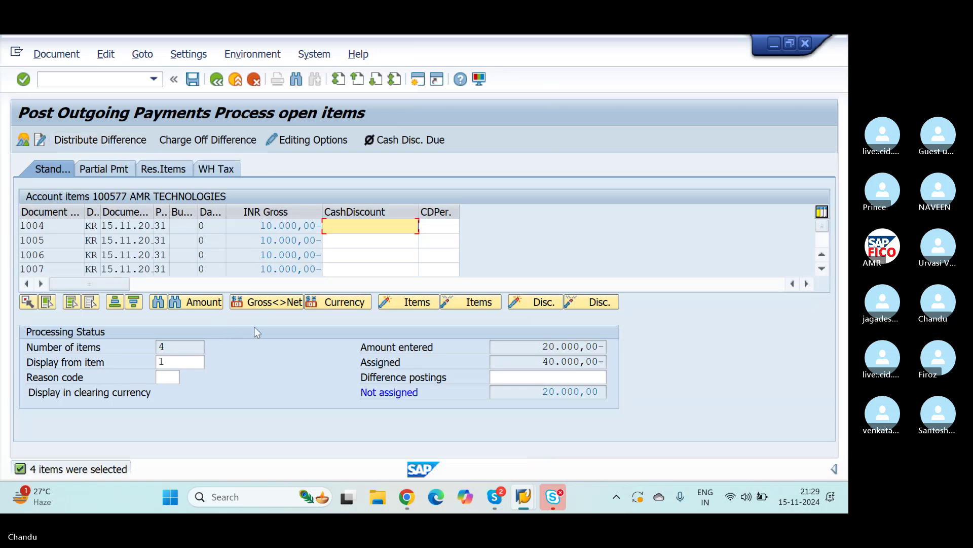
pyautogui.click(193, 80)
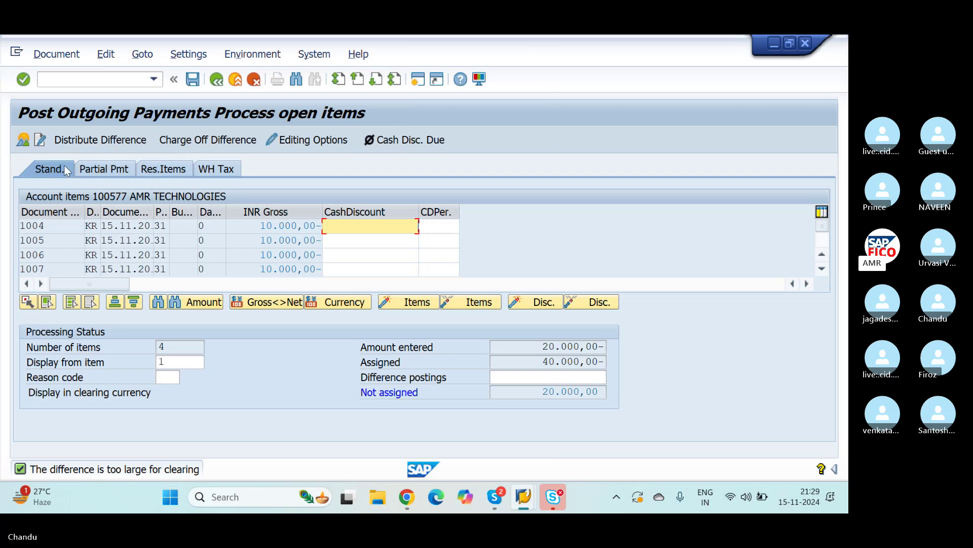
# Deactivate invoice 1007 among the partial payment items so it is excluded from the payment
pyautogui.click(90, 172)
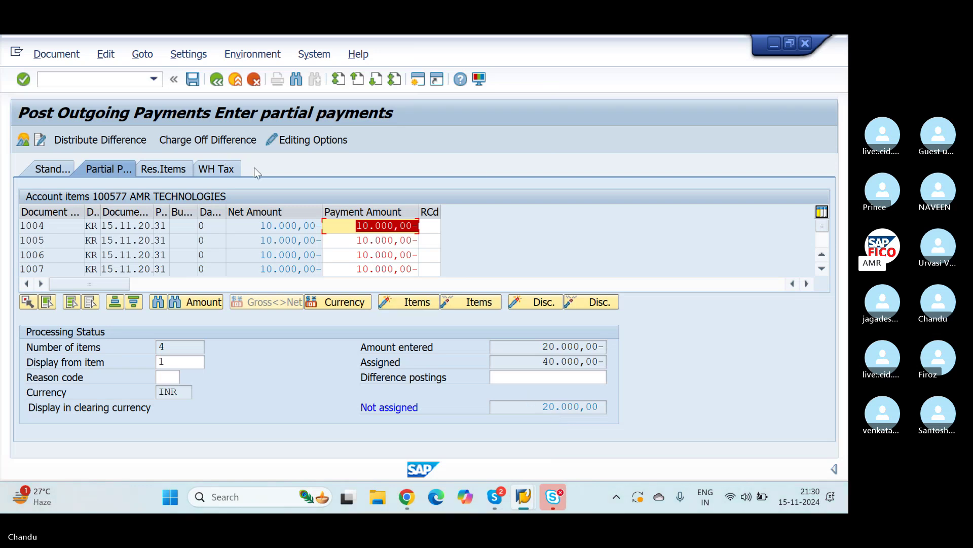
pyautogui.click(354, 268)
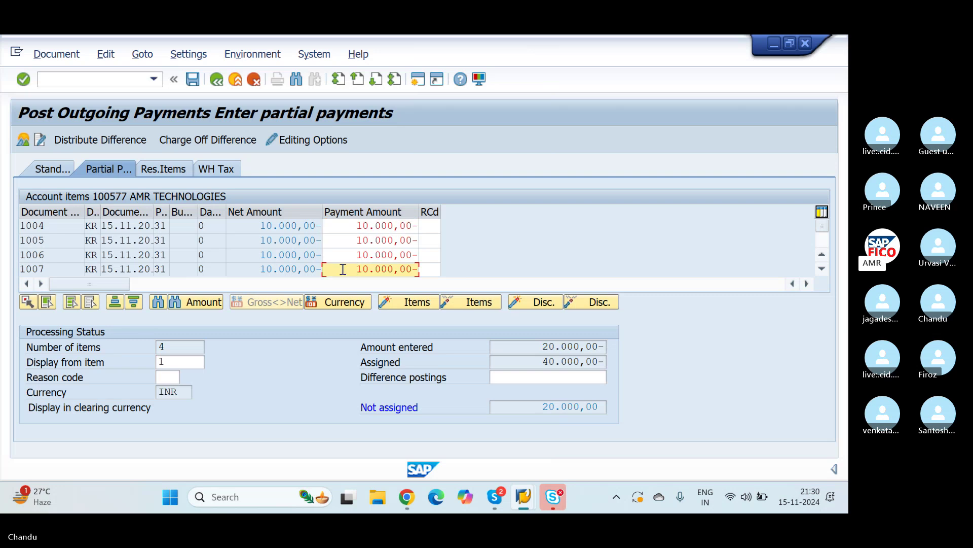
pyautogui.click(276, 269)
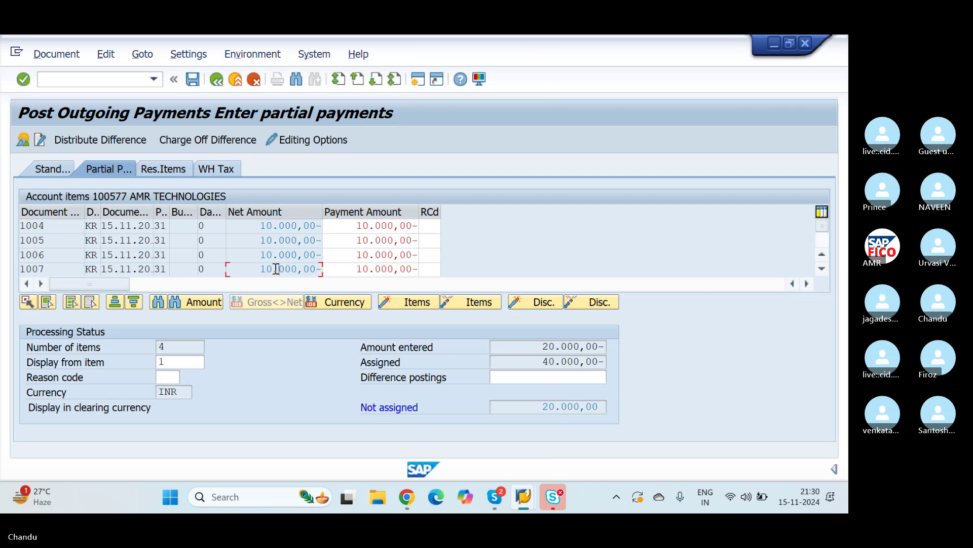
pyautogui.doubleClick(276, 269)
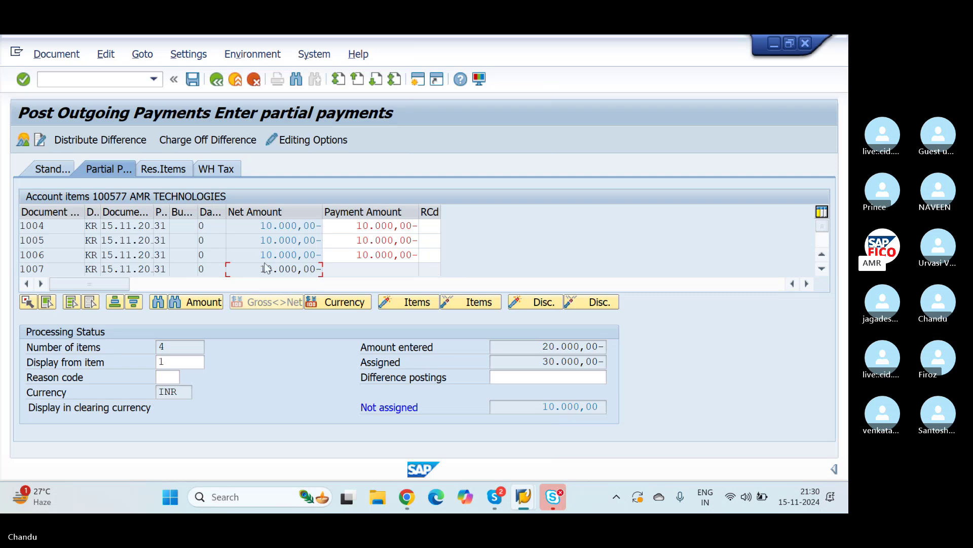
# Deactivate invoice 1006 among the partial payment items, then simulate and post the outgoing payment
pyautogui.click(281, 256)
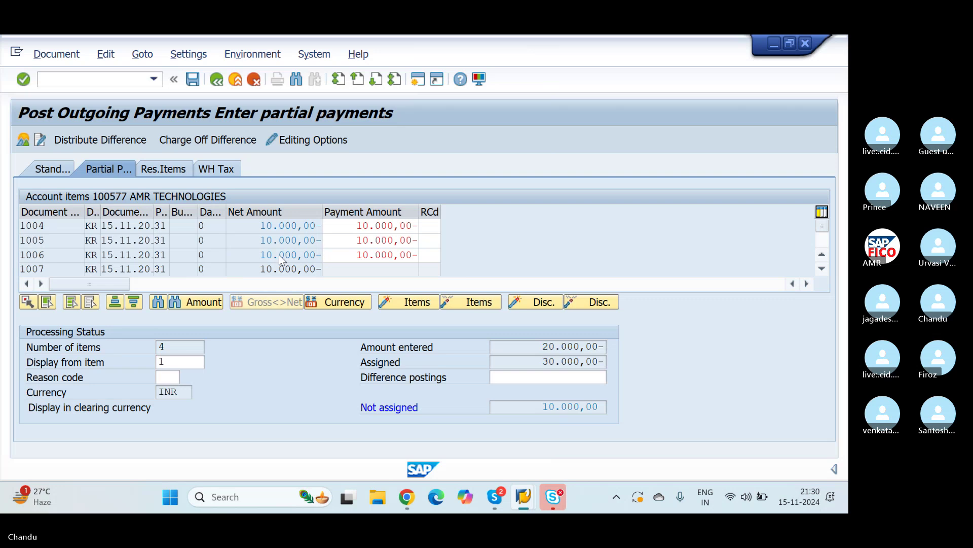
pyautogui.doubleClick(288, 256)
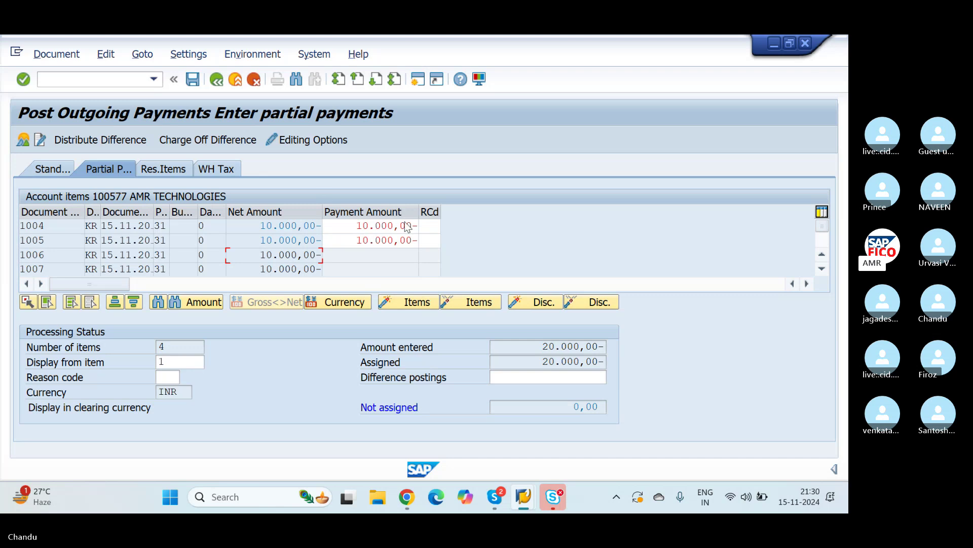
pyautogui.click(45, 52)
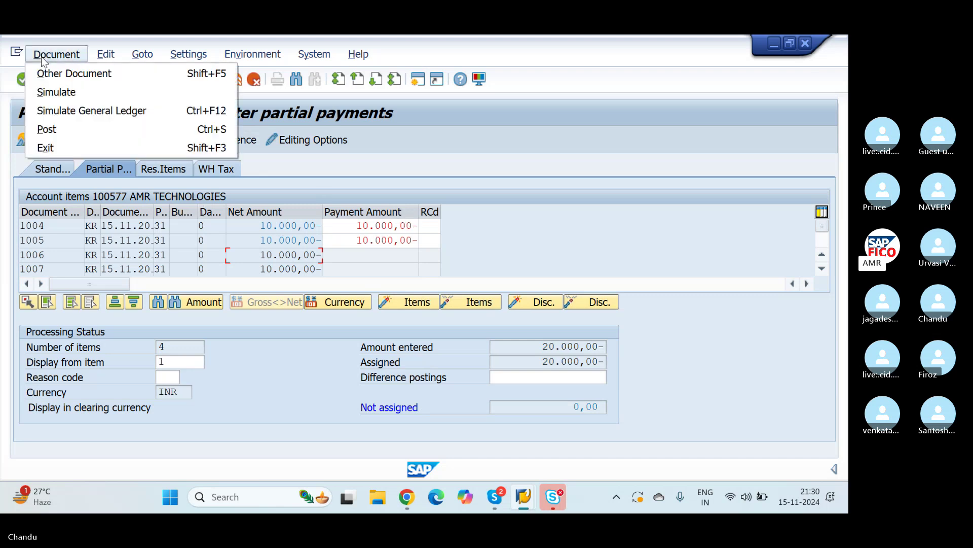
pyautogui.click(53, 91)
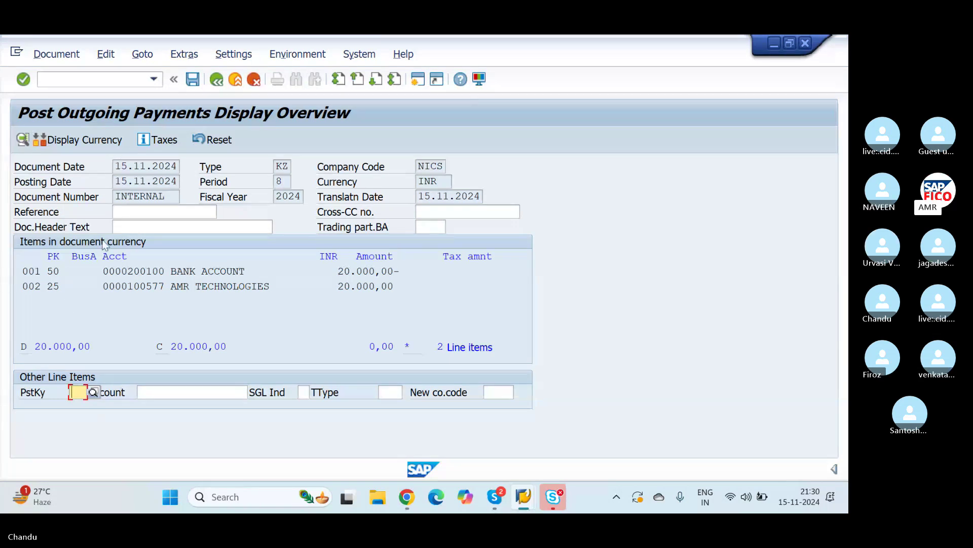
pyautogui.click(193, 80)
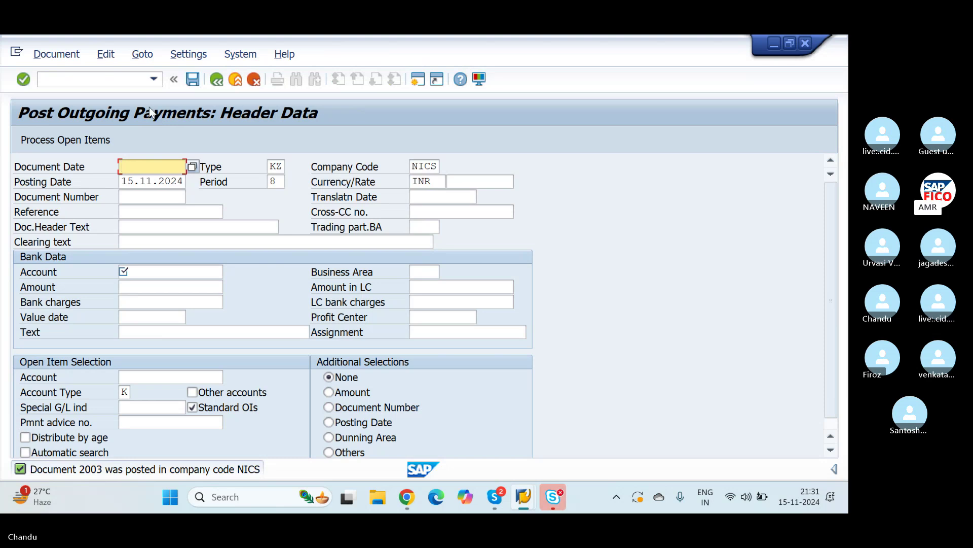
# Refresh the vendor line item display for AMR TECHNOLOGIES to check the invoices still open
pyautogui.hotkey('alt', 'Tab')
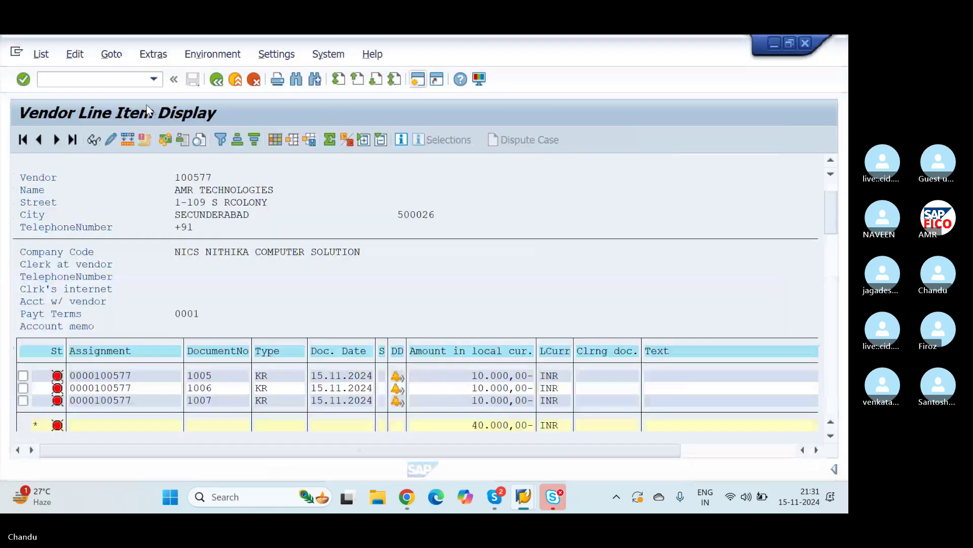
pyautogui.click(41, 54)
pyautogui.click(49, 89)
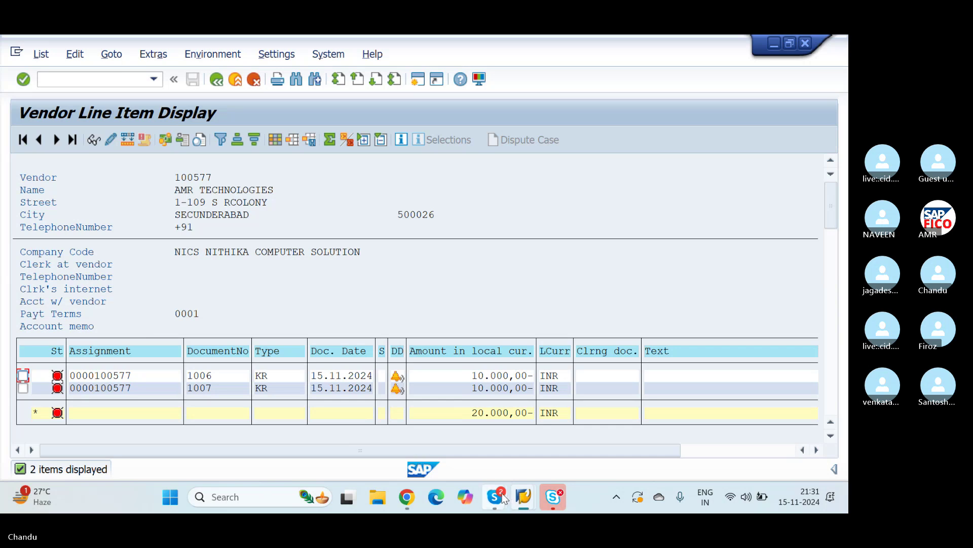
pyautogui.moveTo(504, 499)
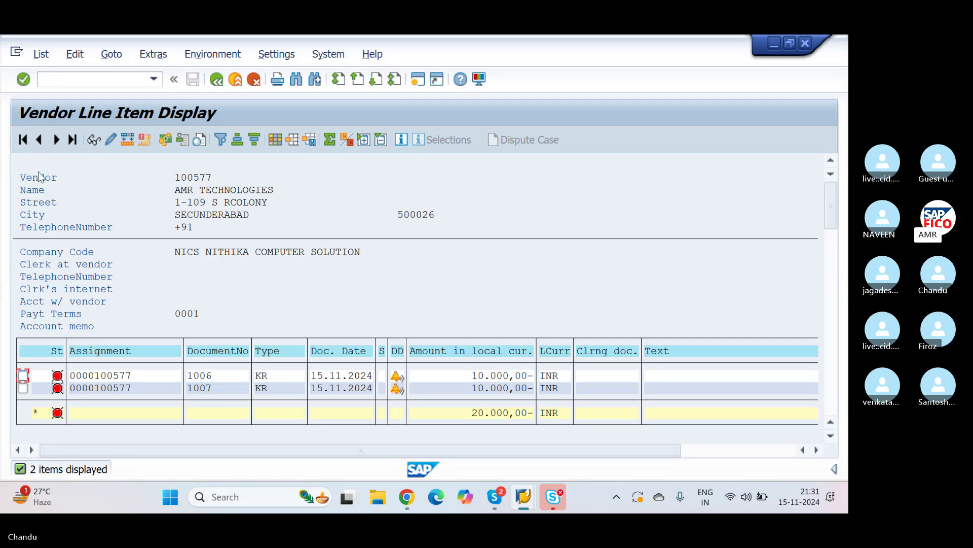
# Return to the outgoing payment header and set the document date of a new payment to 15.11.2024
pyautogui.hotkey('alt', 'Tab')
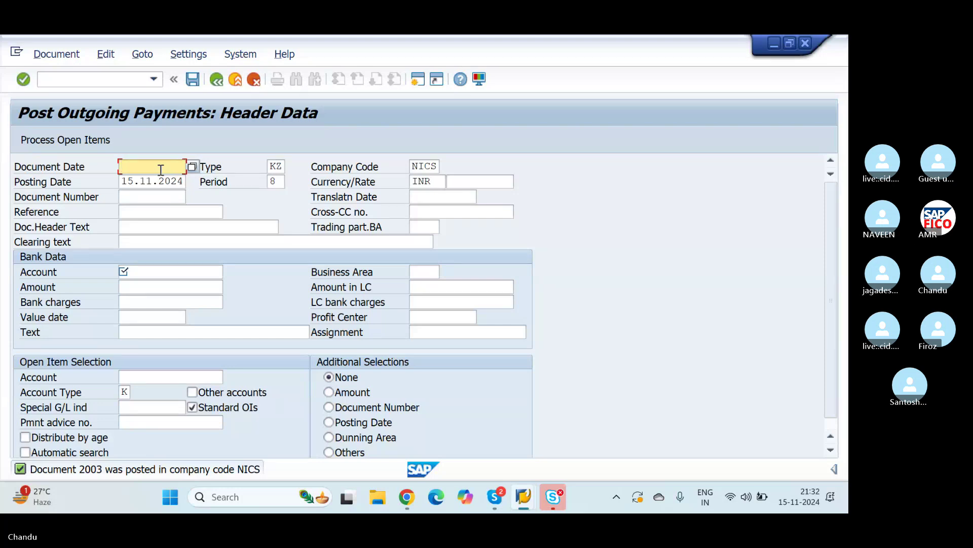
pyautogui.write('15.11.2')
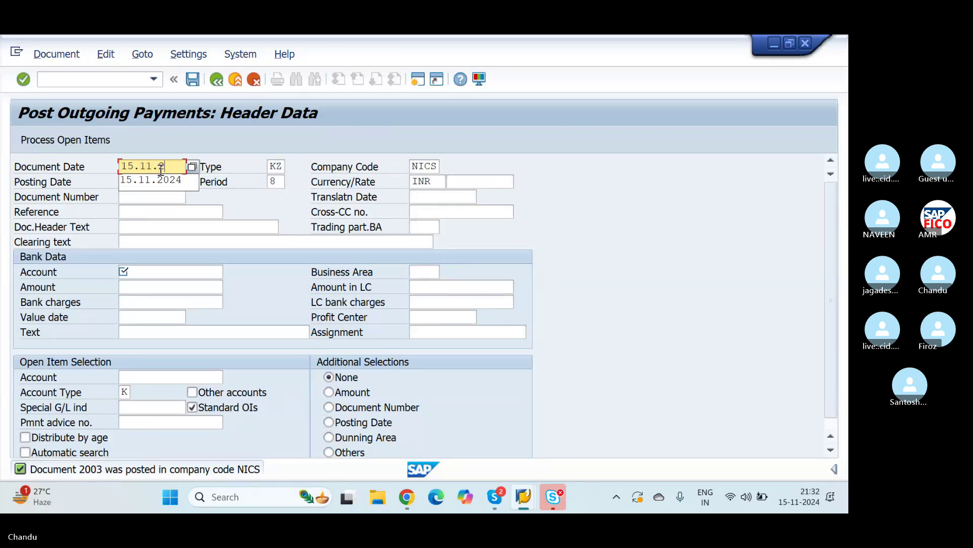
pyautogui.write('024')
pyautogui.press('Tab')
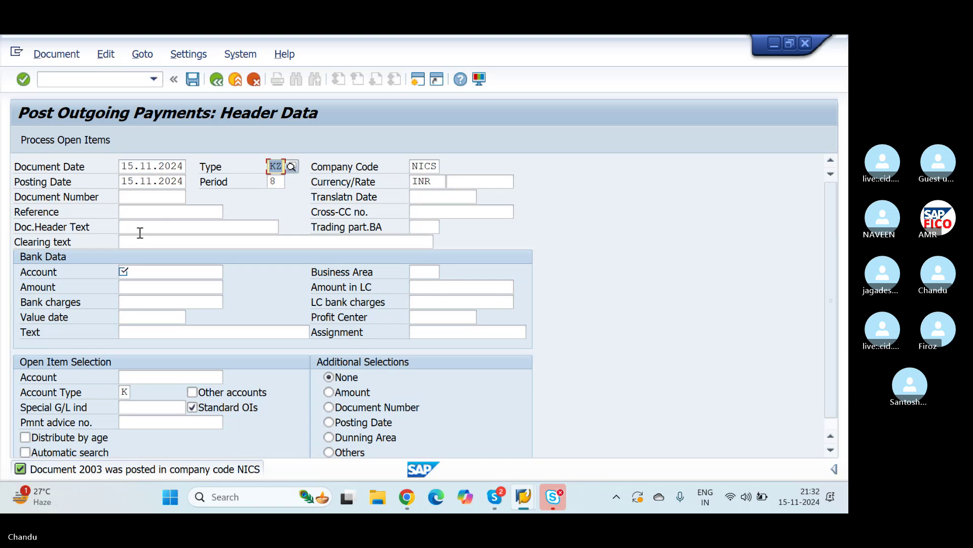
# Set the payment's bank account to G/L 200101, HDFC Bank Account, with an amount of 10000
pyautogui.click(144, 270)
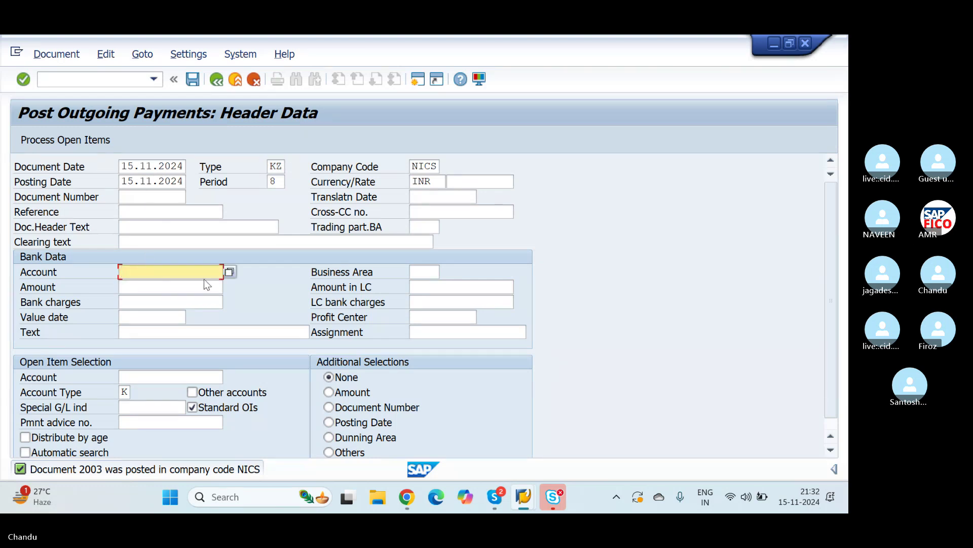
pyautogui.click(230, 271)
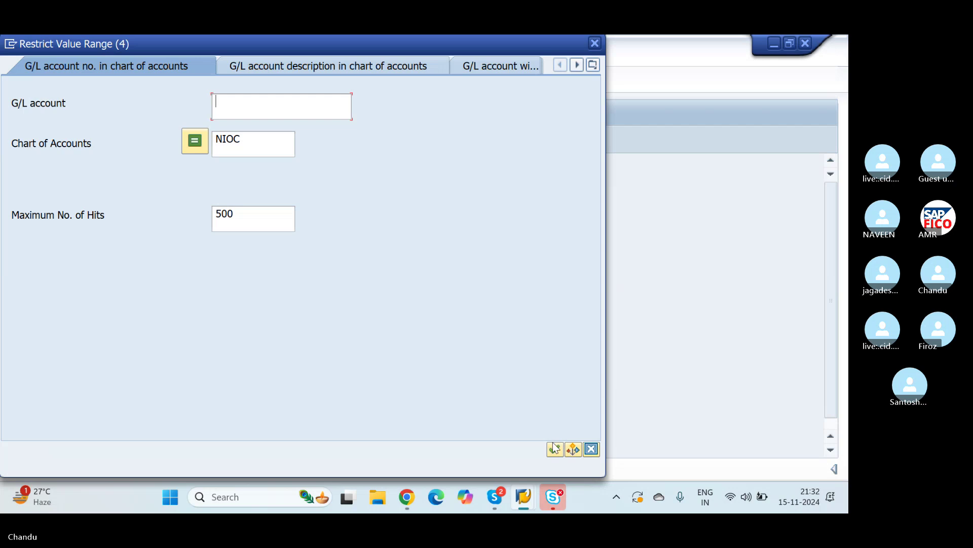
pyautogui.click(555, 449)
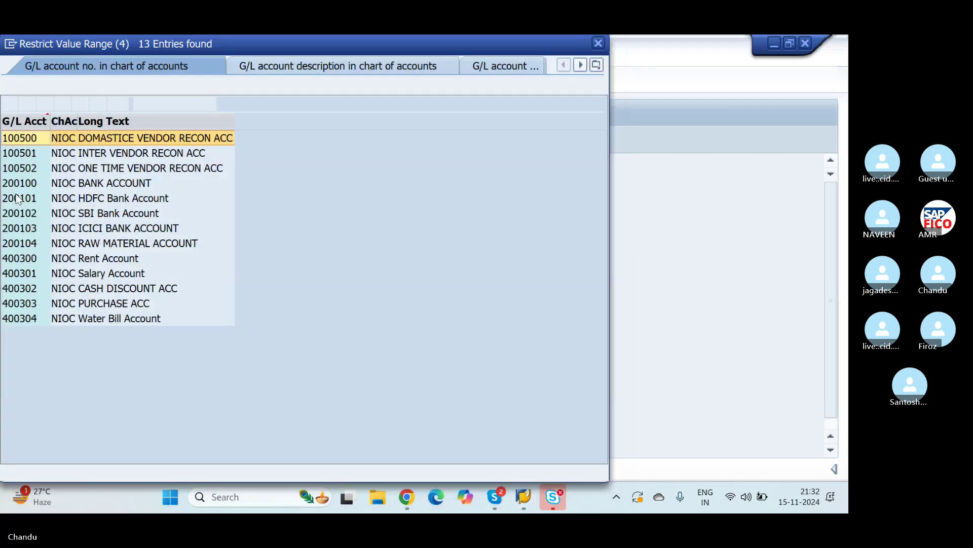
pyautogui.doubleClick(20, 197)
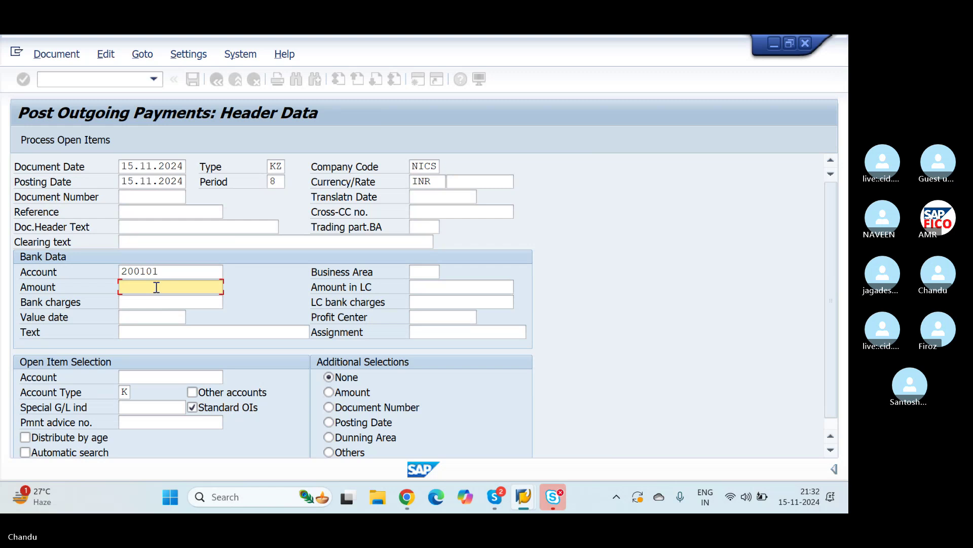
pyautogui.write('101')
pyautogui.press('BackSpace')
pyautogui.press('BackSpace')
pyautogui.press('BackSpace')
pyautogui.press('BackSpace')
pyautogui.press('BackSpace')
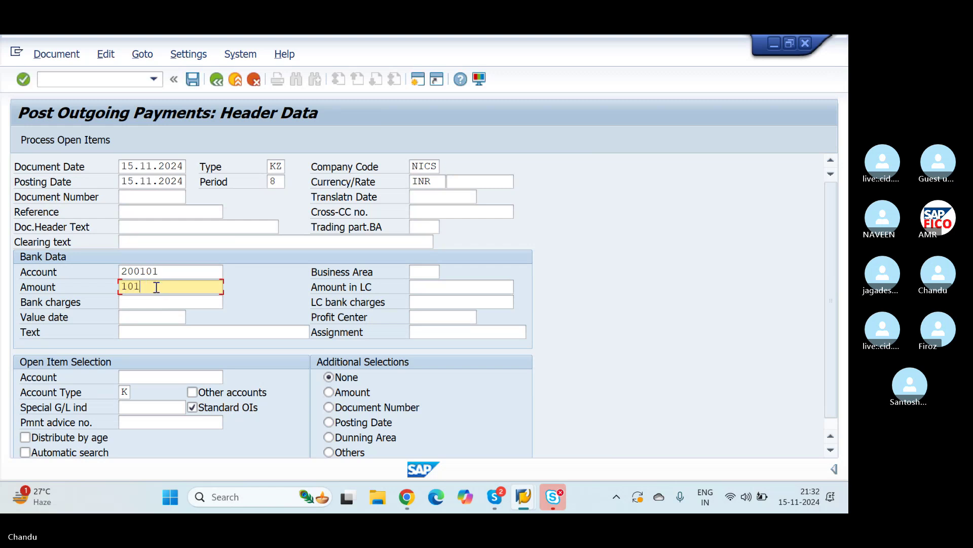
pyautogui.write('10000')
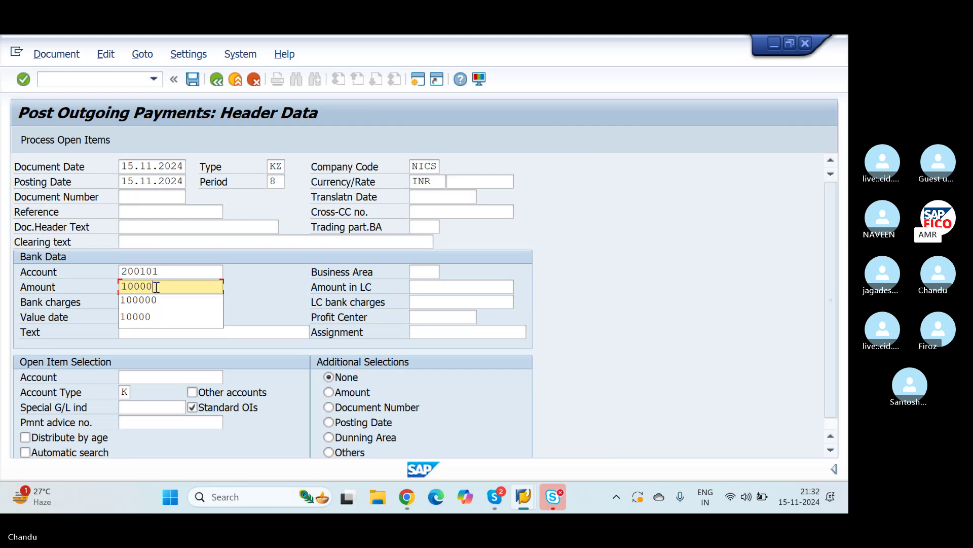
pyautogui.press('Tab')
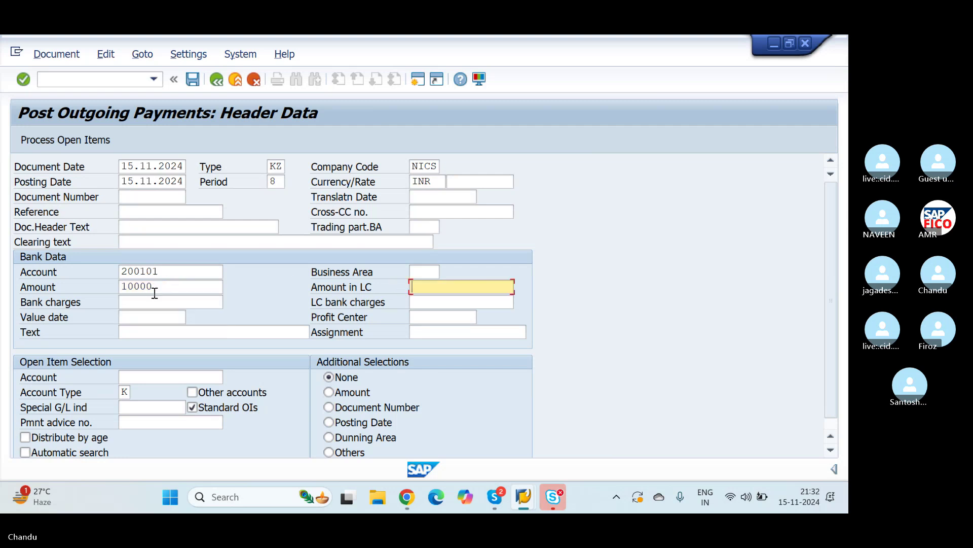
# Select vendor AMR TECHNOLOGIES for company code NICS and load its open items for clearing
pyautogui.click(170, 376)
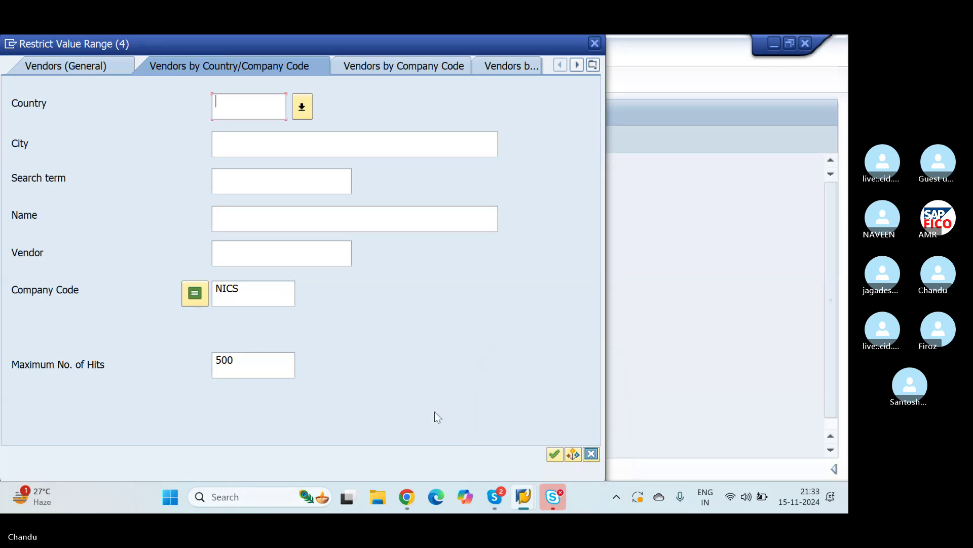
pyautogui.click(554, 454)
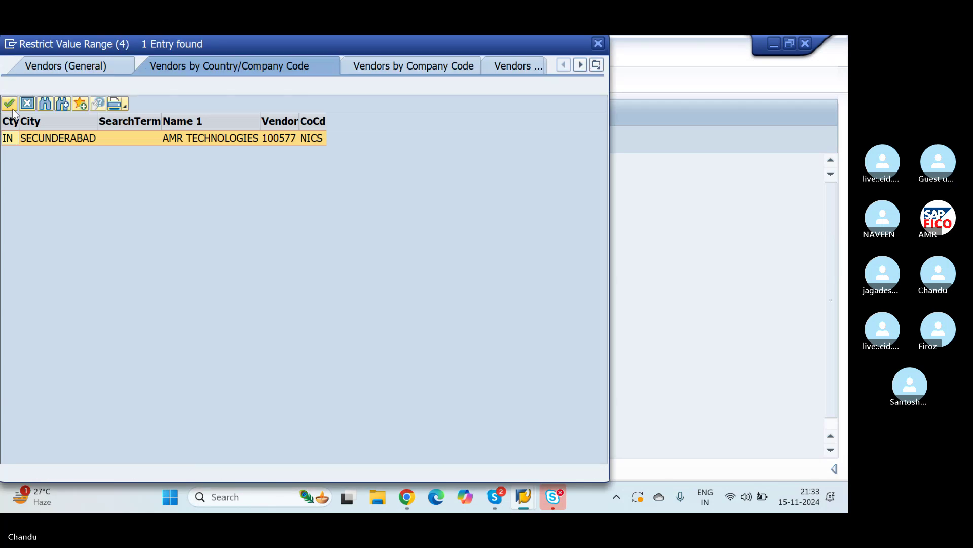
pyautogui.click(10, 104)
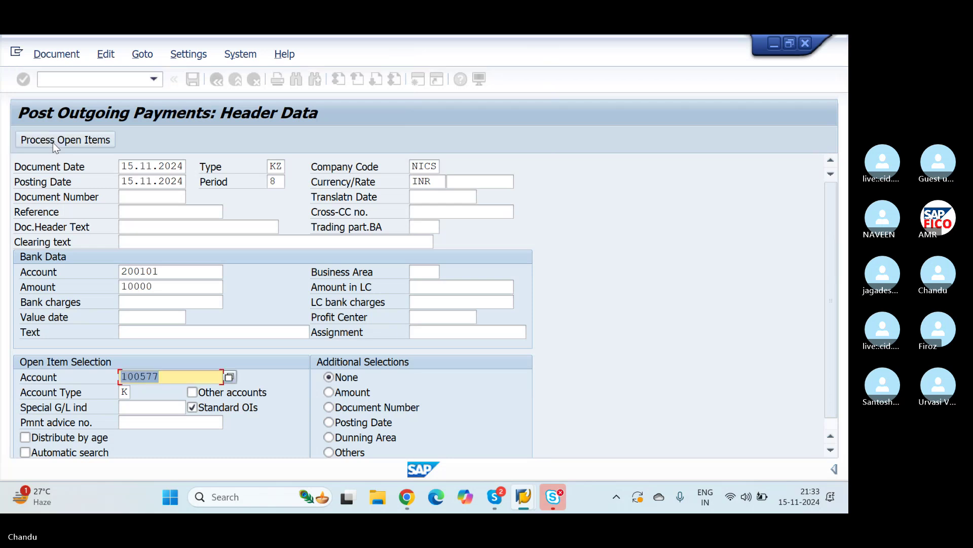
pyautogui.click(53, 142)
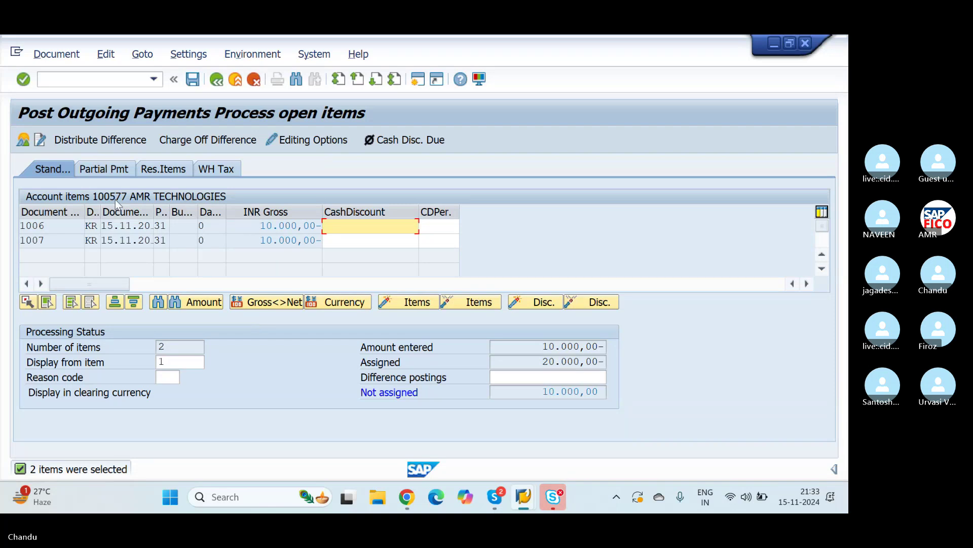
# Exclude invoice 1007 from the partial payment items, then simulate and post the 10000 payment
pyautogui.click(115, 175)
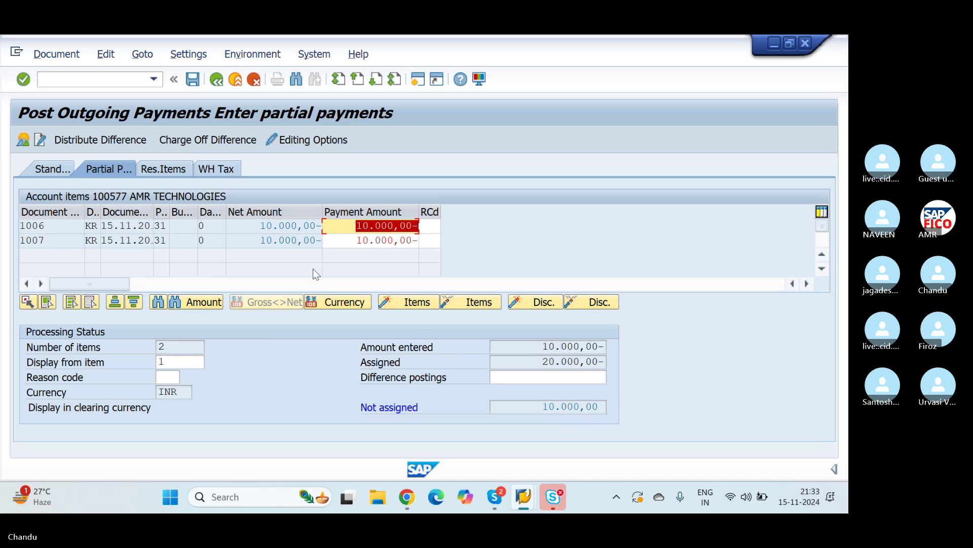
pyautogui.doubleClick(293, 239)
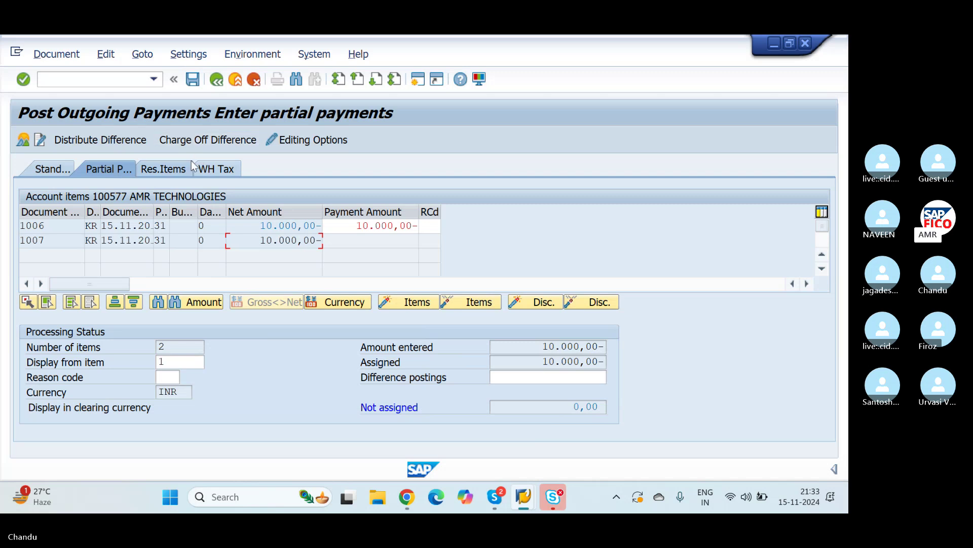
pyautogui.click(143, 54)
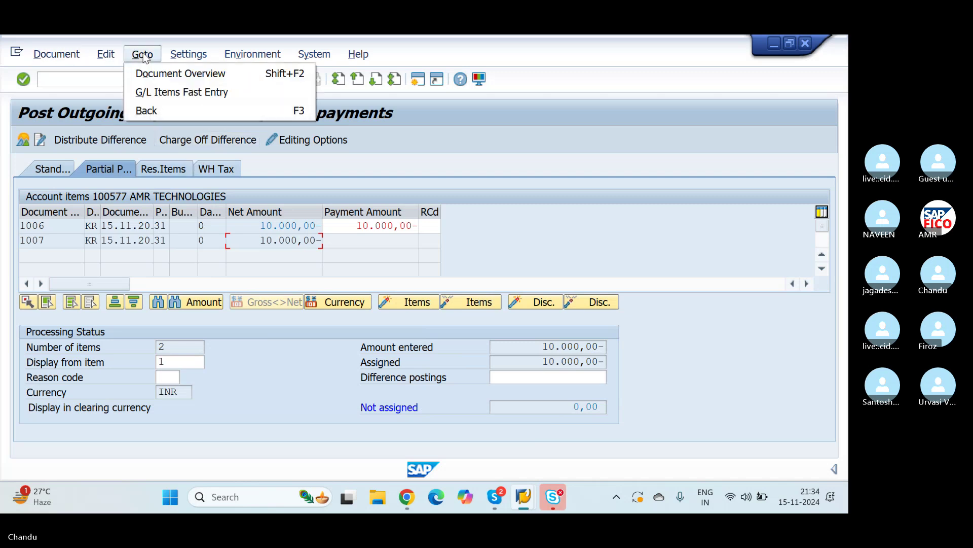
pyautogui.click(69, 60)
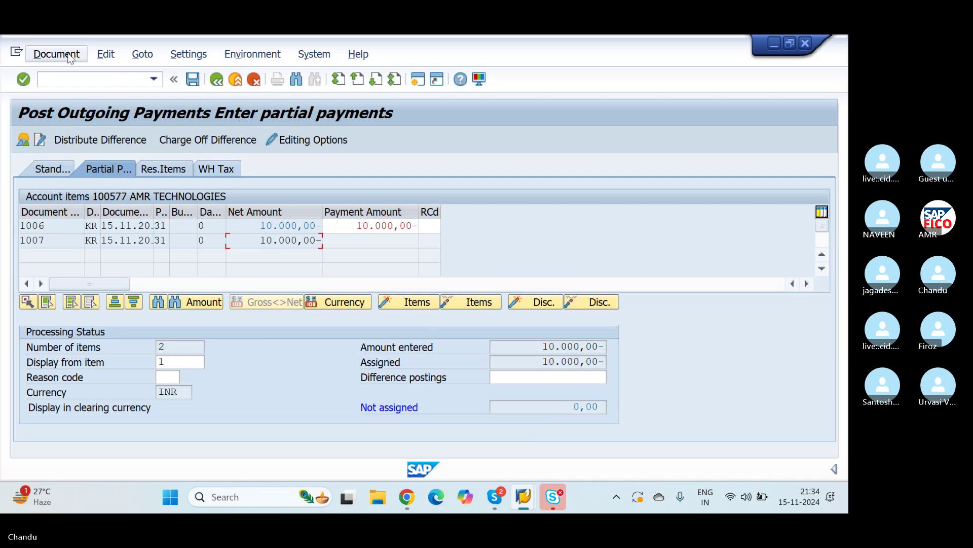
pyautogui.click(64, 54)
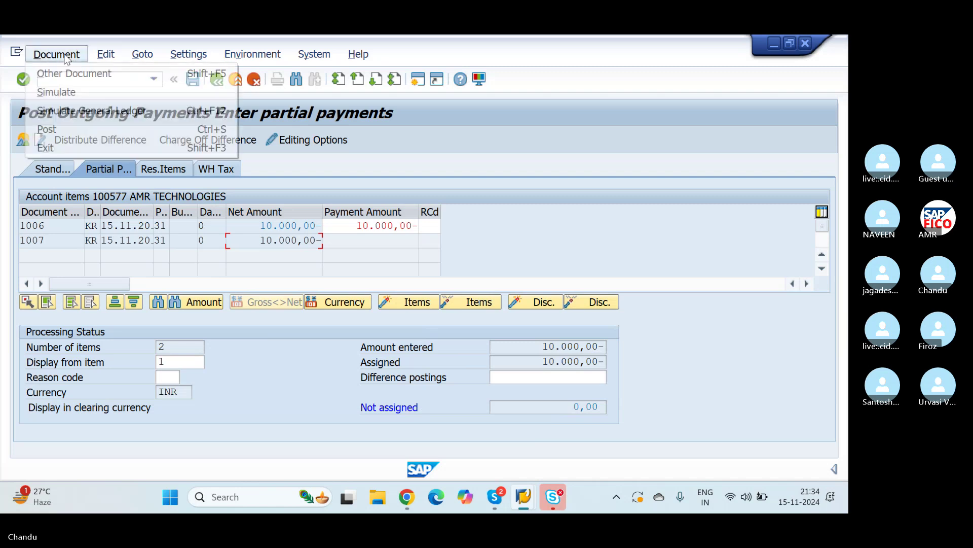
pyautogui.click(62, 92)
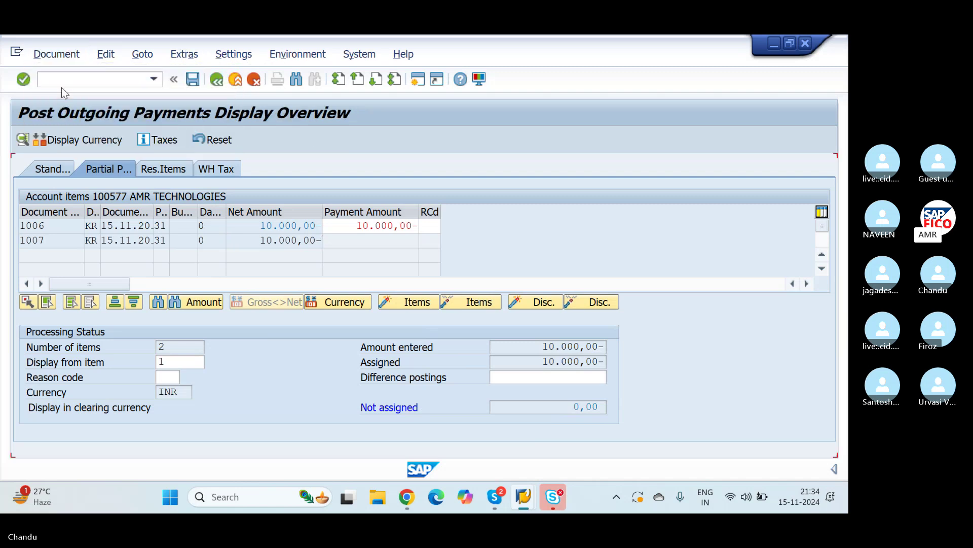
pyautogui.click(192, 80)
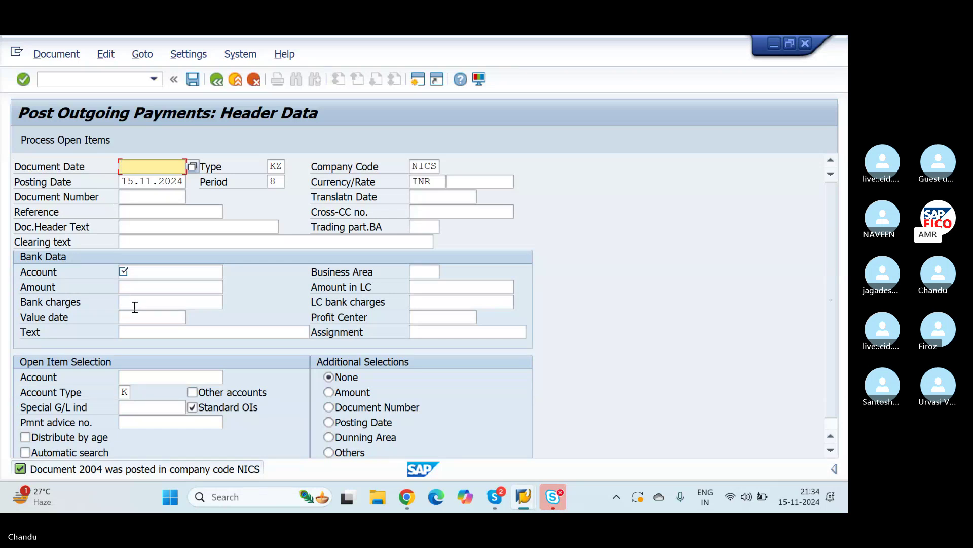
# Switch to the vendor line item display and refresh it to review what remains open after the 10000 payment
pyautogui.hotkey('alt', 'Tab')
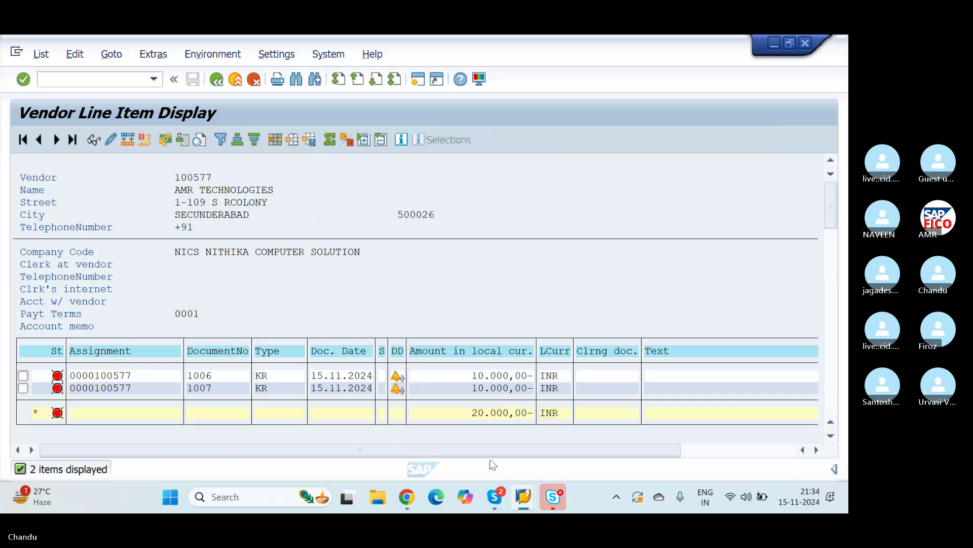
pyautogui.click(36, 55)
pyautogui.click(50, 93)
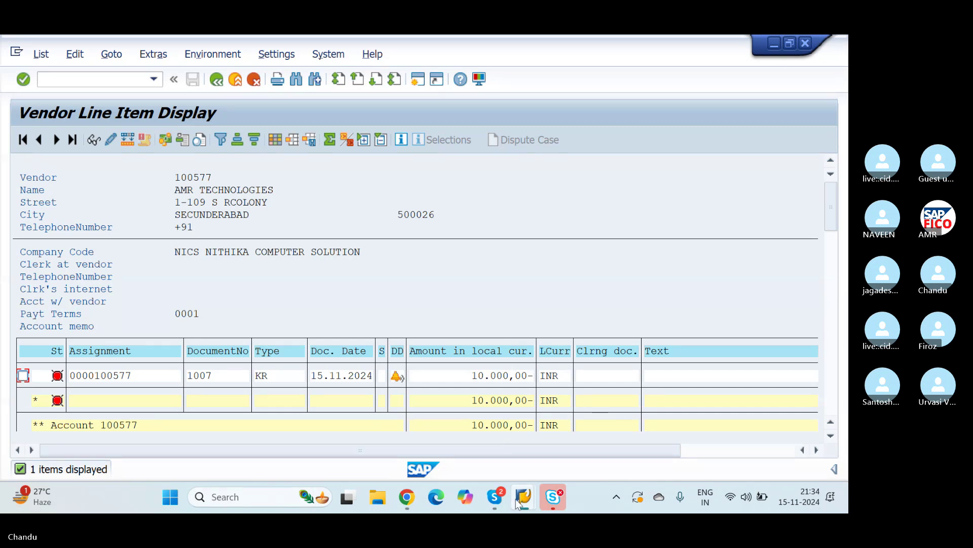
pyautogui.moveTo(500, 499)
pyautogui.click(497, 507)
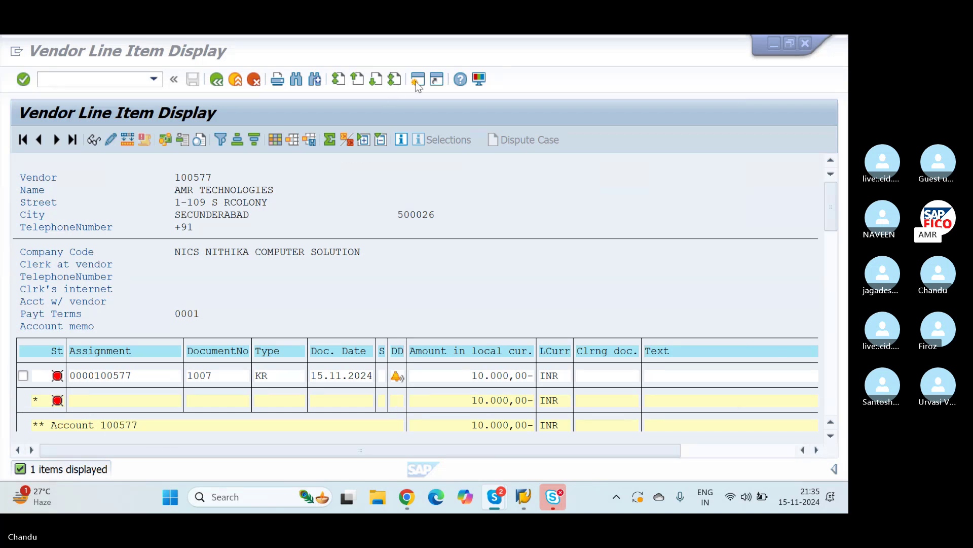
pyautogui.click(354, 126)
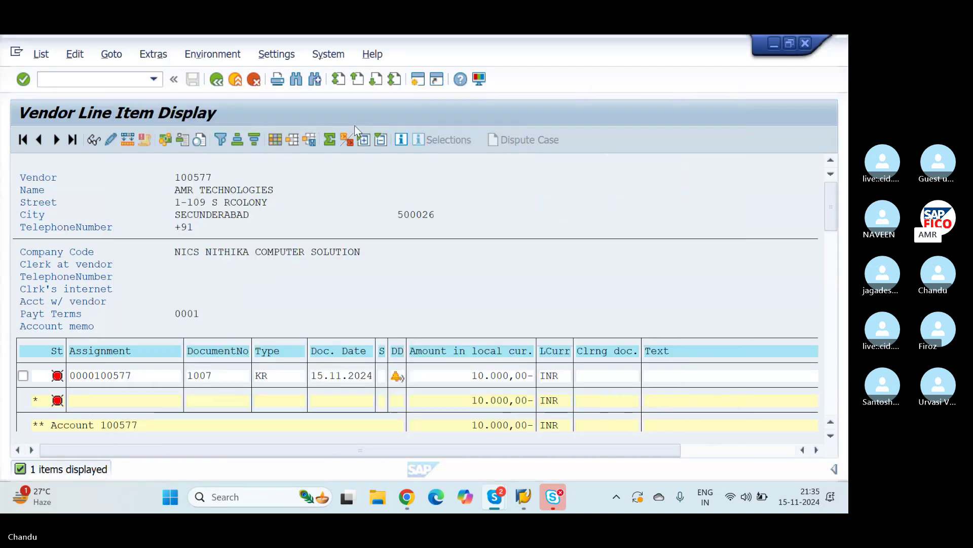
# Switch back from the vendor line items to the outgoing payment header entry session
pyautogui.click(86, 80)
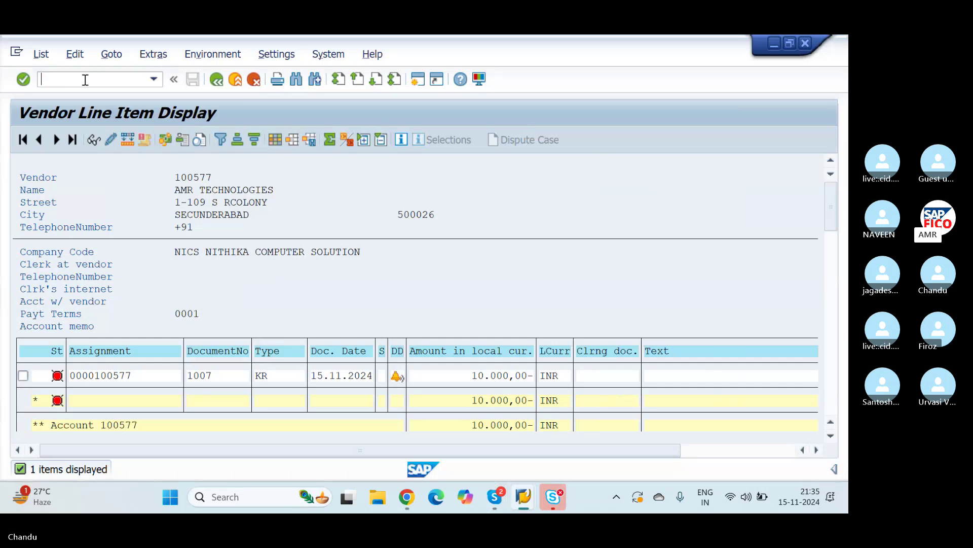
pyautogui.hotkey('alt', 'Tab')
pyautogui.press('Tab')
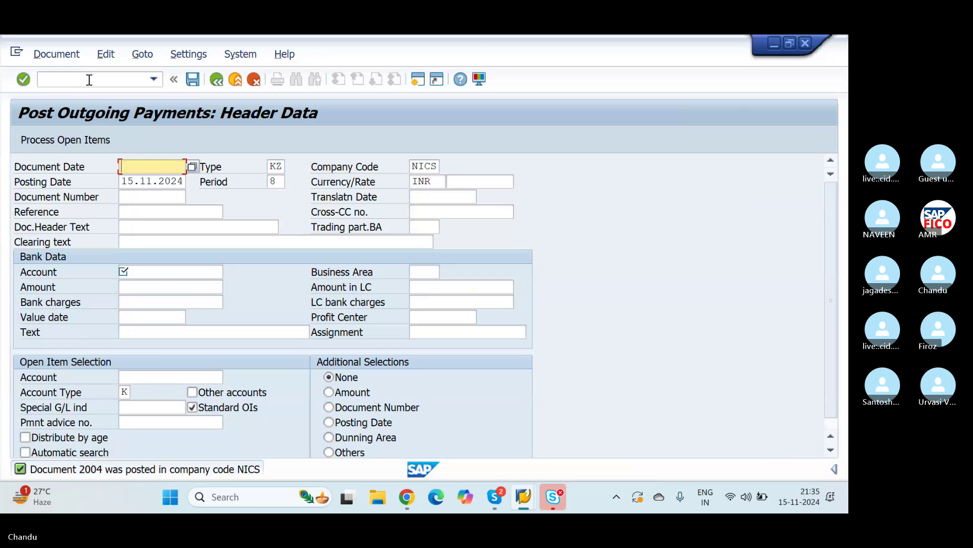
# Enter 15.11.2024 as the document date in the outgoing payment header
pyautogui.write('15')
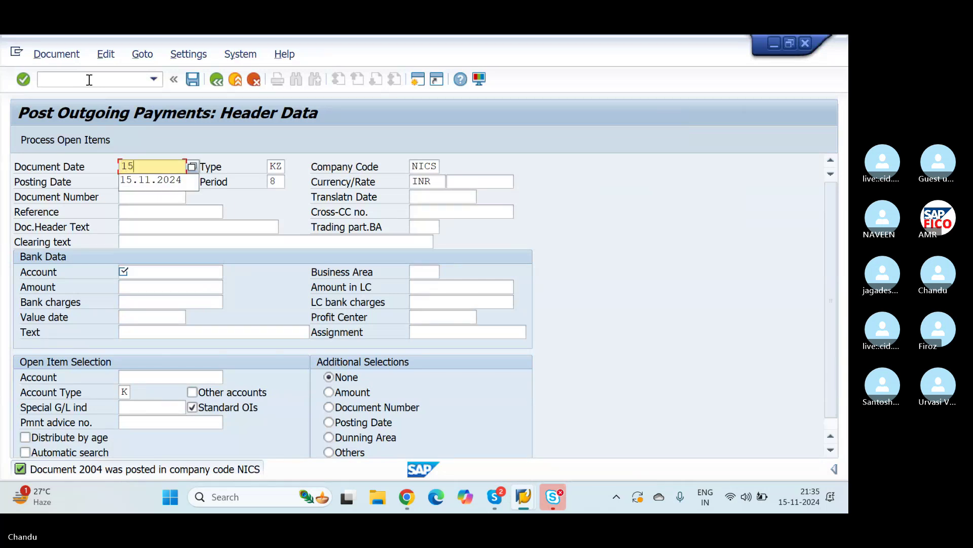
pyautogui.write('.11.2024')
pyautogui.press('Tab')
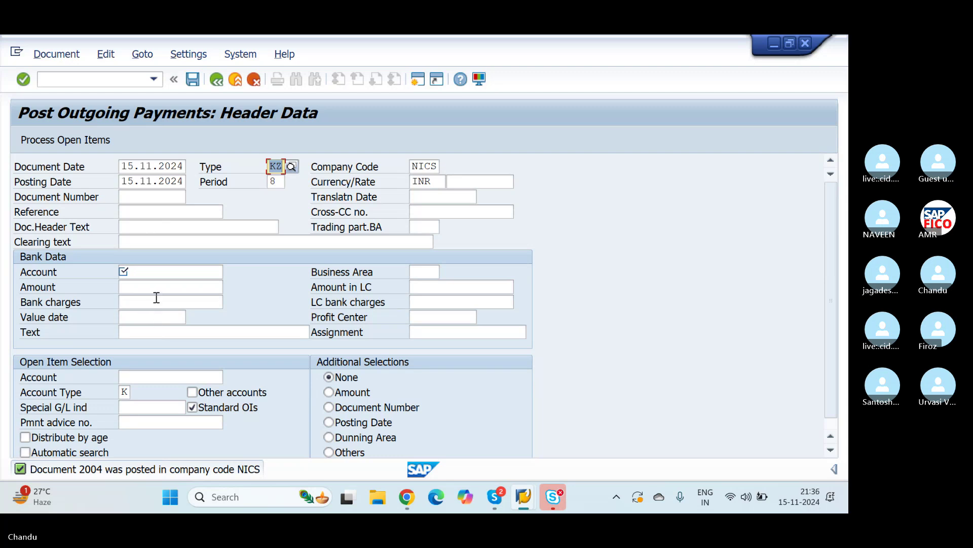
# Choose the general BANK ACCOUNT ledger from chart of accounts NIOC for the bank data and set the payment amount to 5000
pyautogui.click(149, 273)
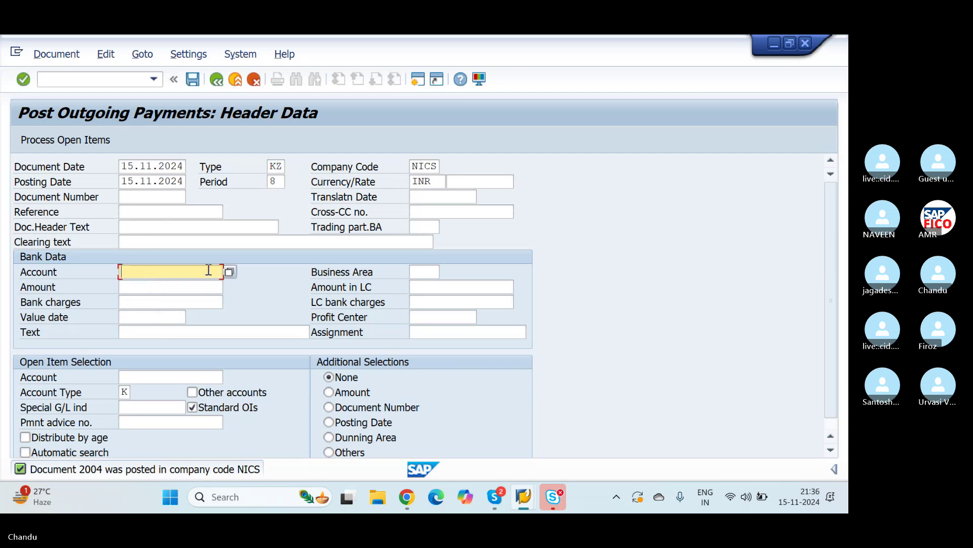
pyautogui.click(229, 273)
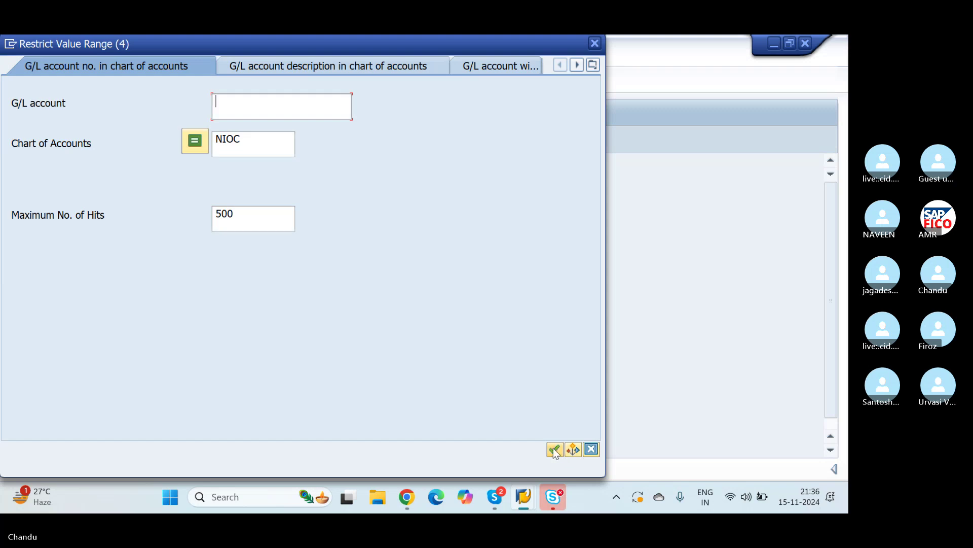
pyautogui.click(555, 450)
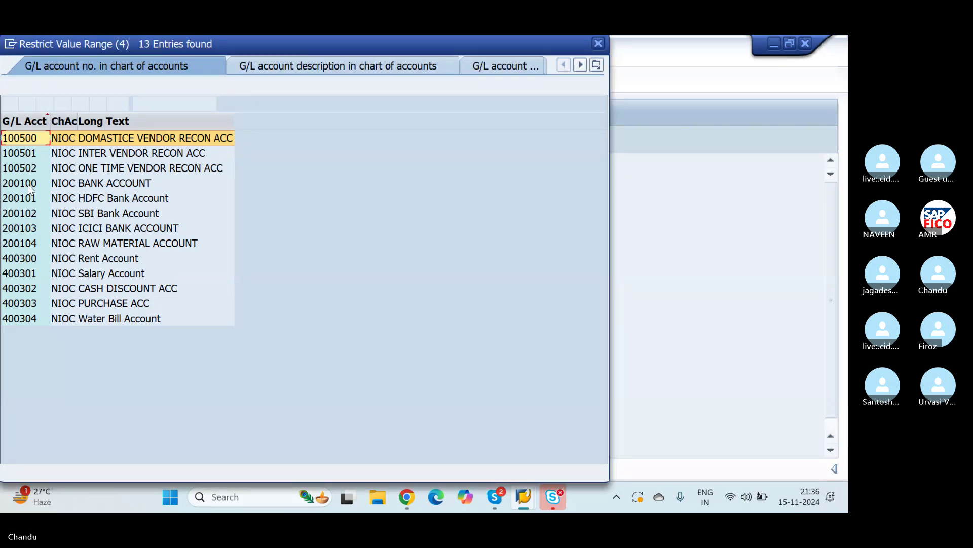
pyautogui.doubleClick(28, 184)
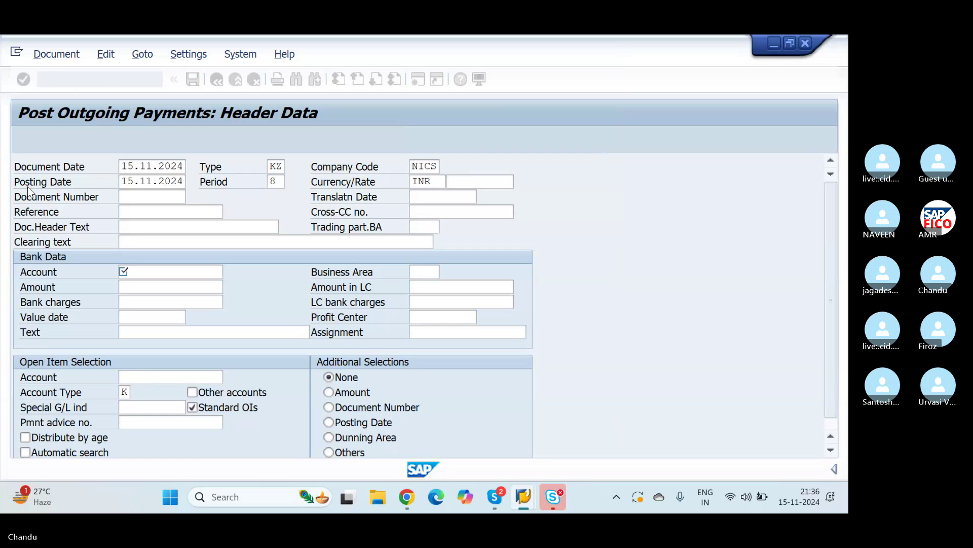
pyautogui.click(150, 287)
pyautogui.write('5000')
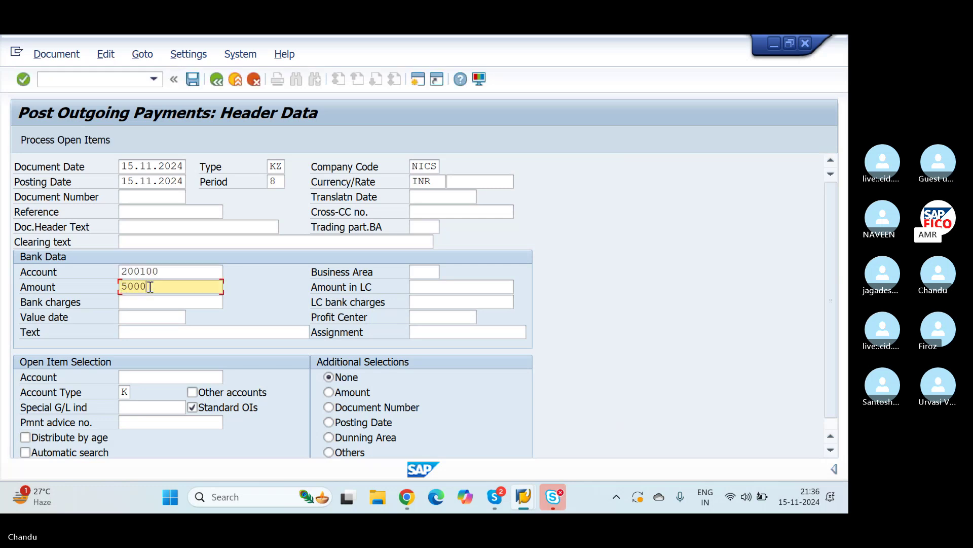
# Select vendor AMR TECHNOLOGIES in company code NICS for open item selection and load its open items
pyautogui.click(182, 376)
pyautogui.click(229, 377)
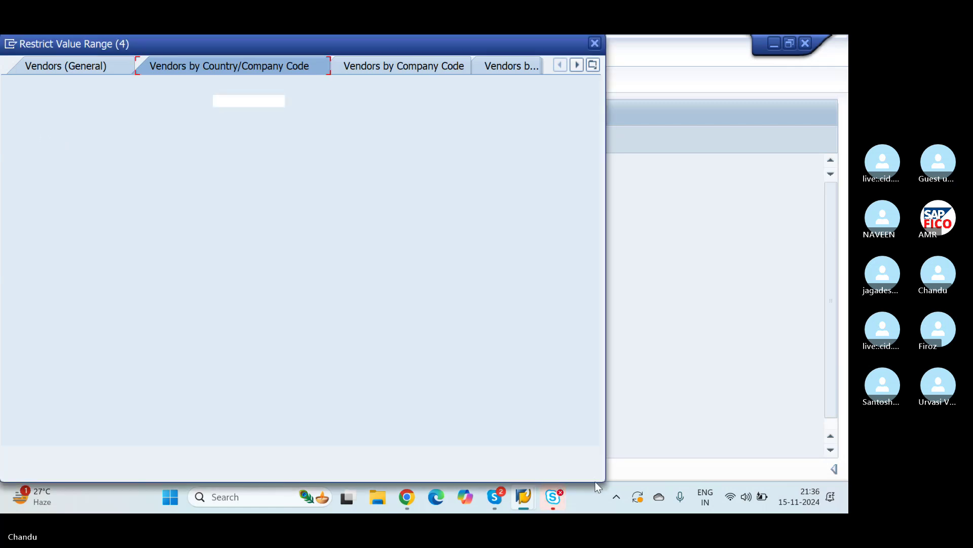
pyautogui.moveTo(553, 496)
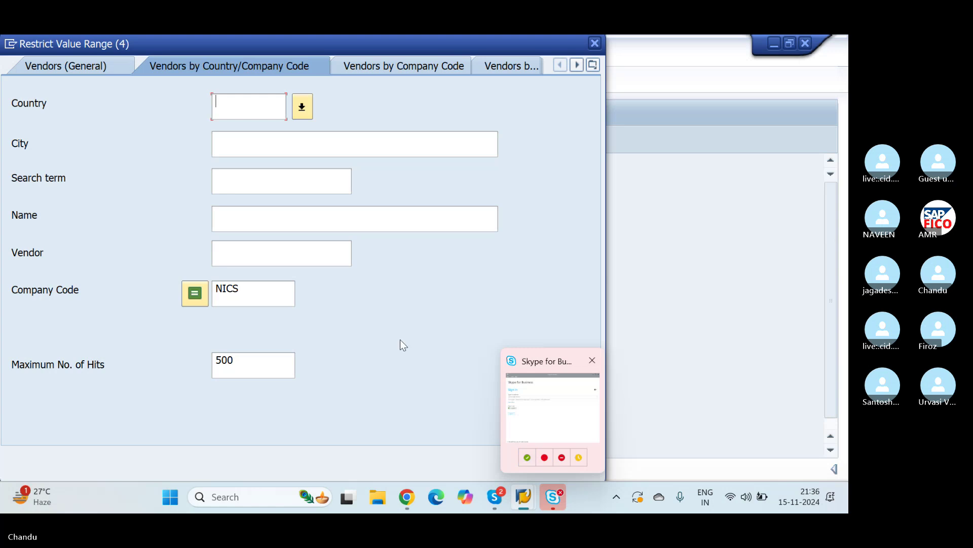
pyautogui.click(555, 454)
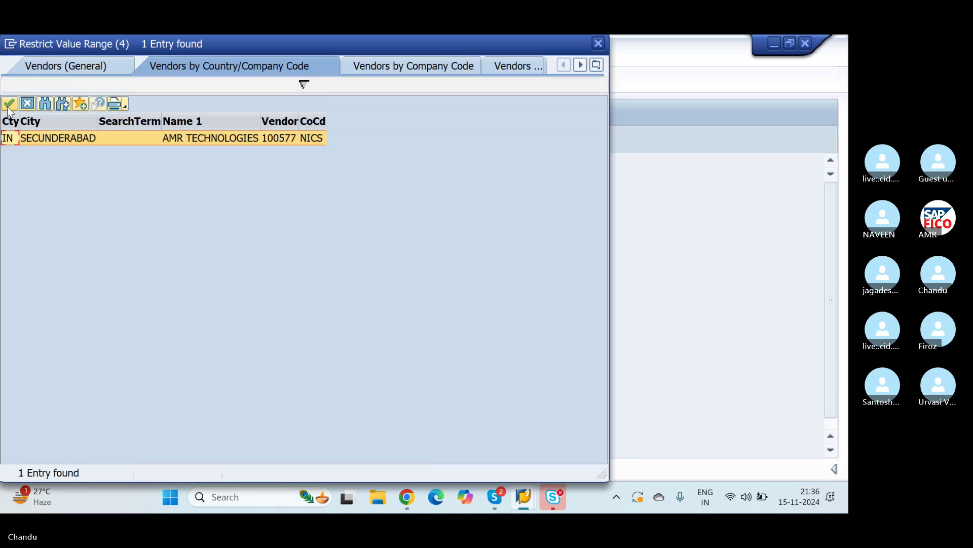
pyautogui.click(9, 105)
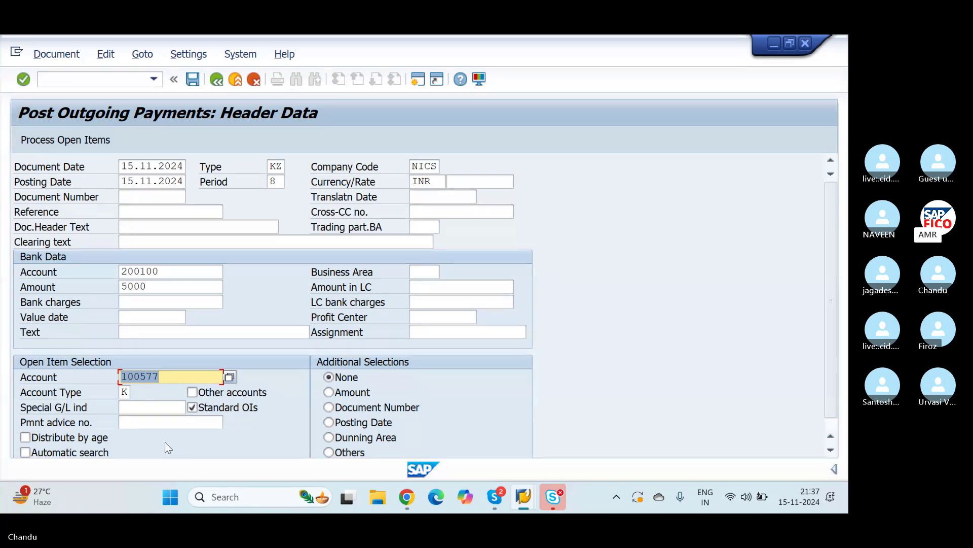
pyautogui.click(65, 134)
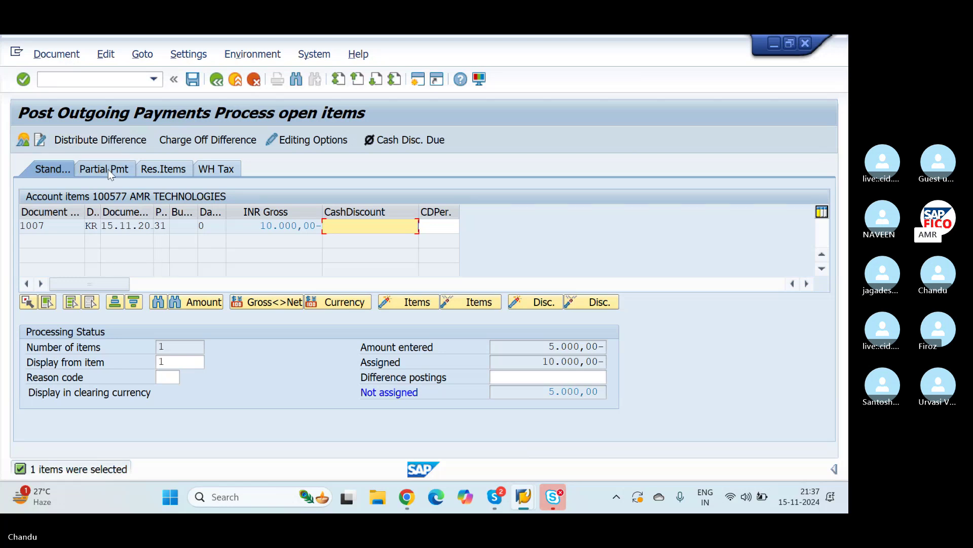
# Create a residual item of 5.000,00 against invoice 1007 and simulate the outgoing payment
pyautogui.click(170, 170)
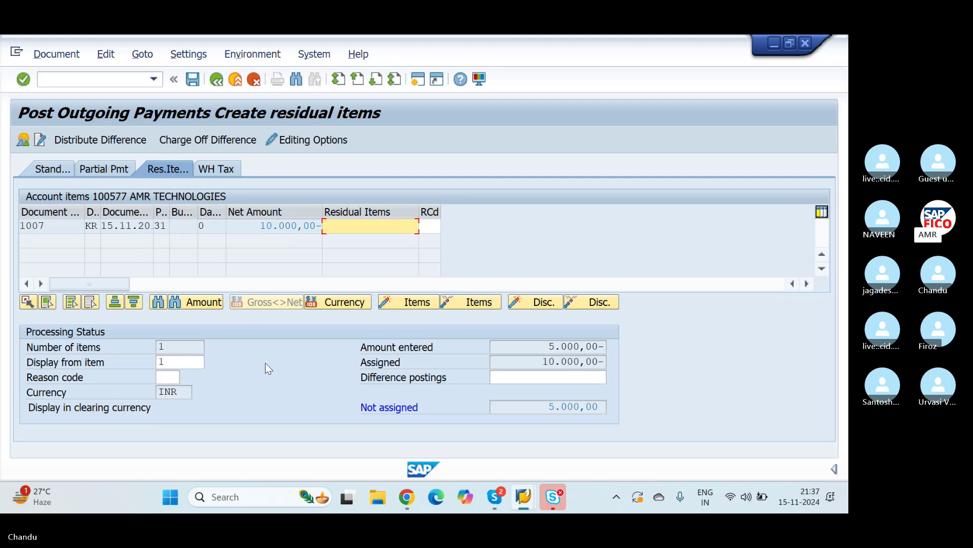
pyautogui.doubleClick(357, 223)
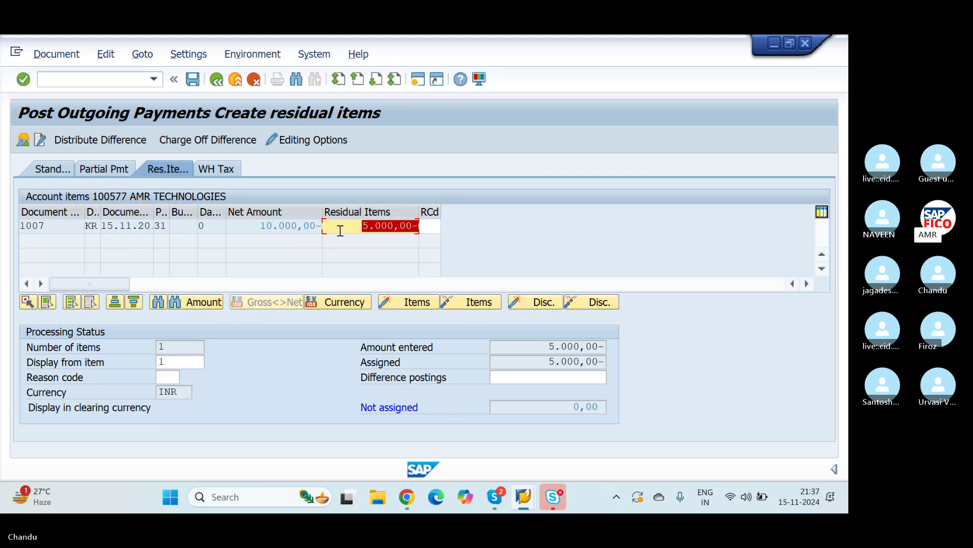
pyautogui.click(57, 56)
pyautogui.click(59, 91)
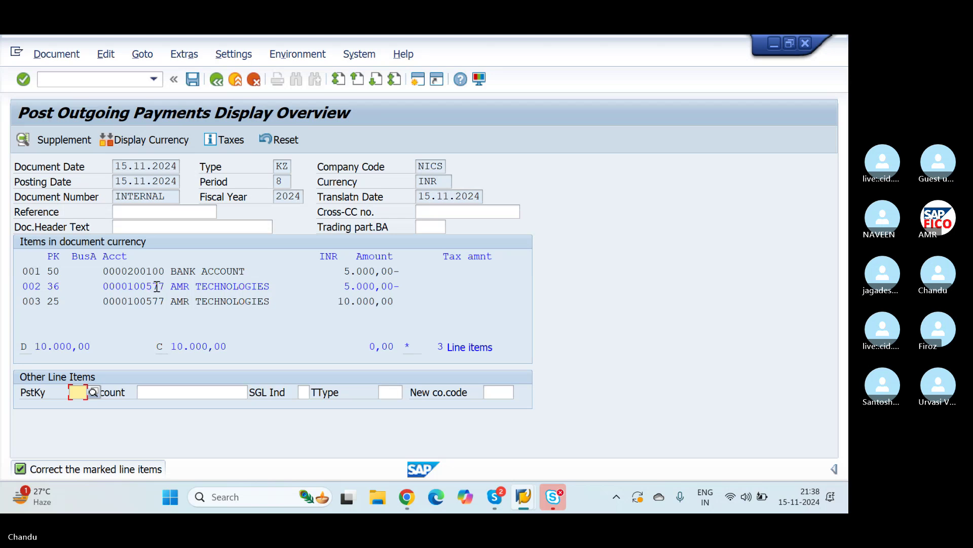
# Enter the text AMR on the AMR TECHNOLOGIES payment difference line with posting key 36 and post the payment
pyautogui.doubleClick(183, 287)
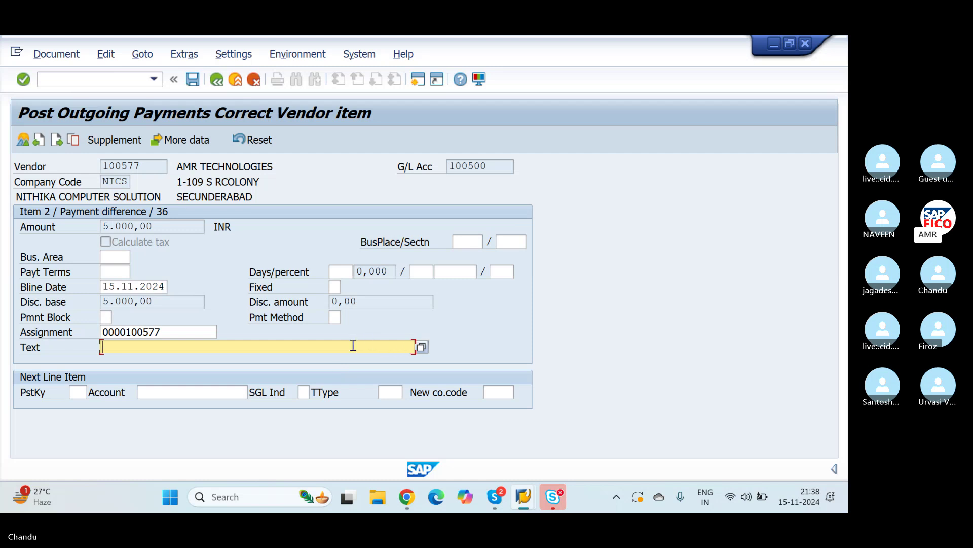
pyautogui.write('AMR')
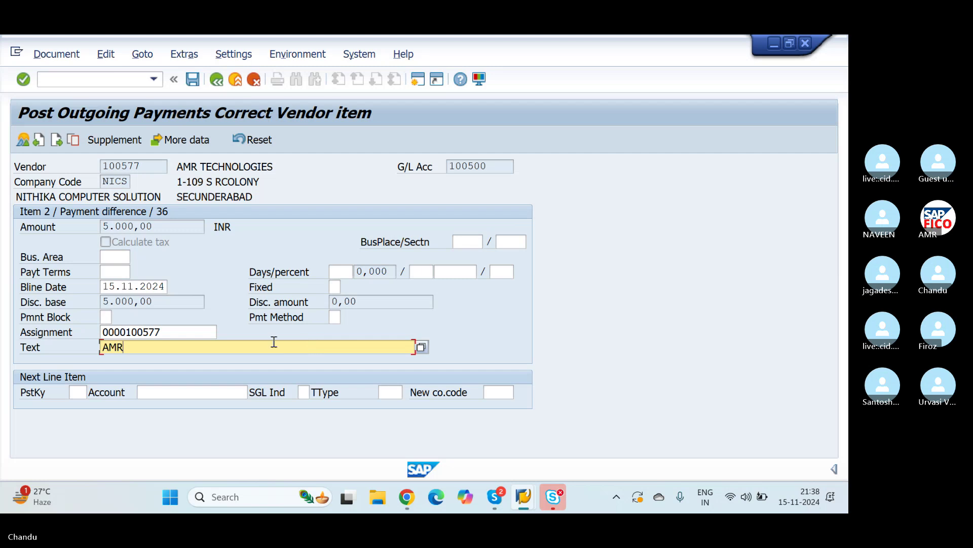
pyautogui.click(216, 80)
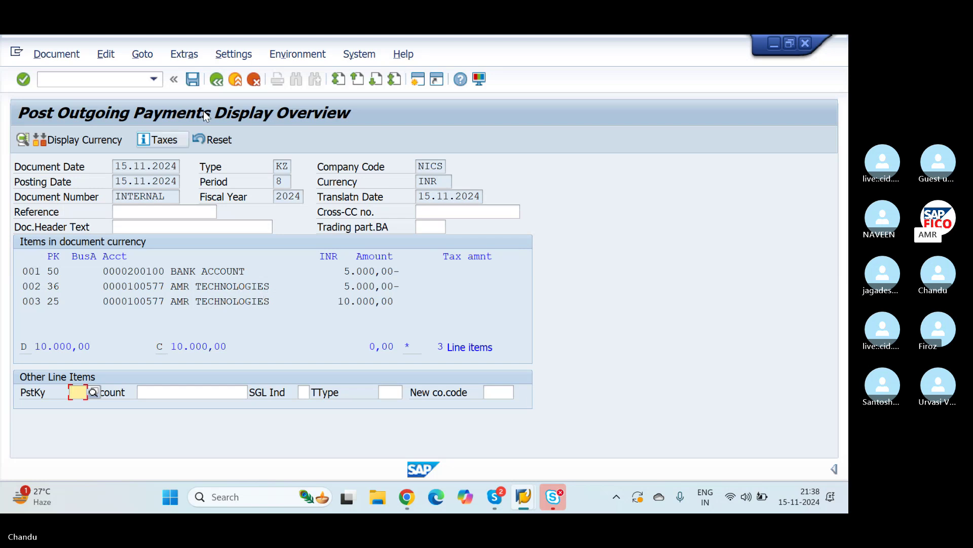
pyautogui.click(192, 79)
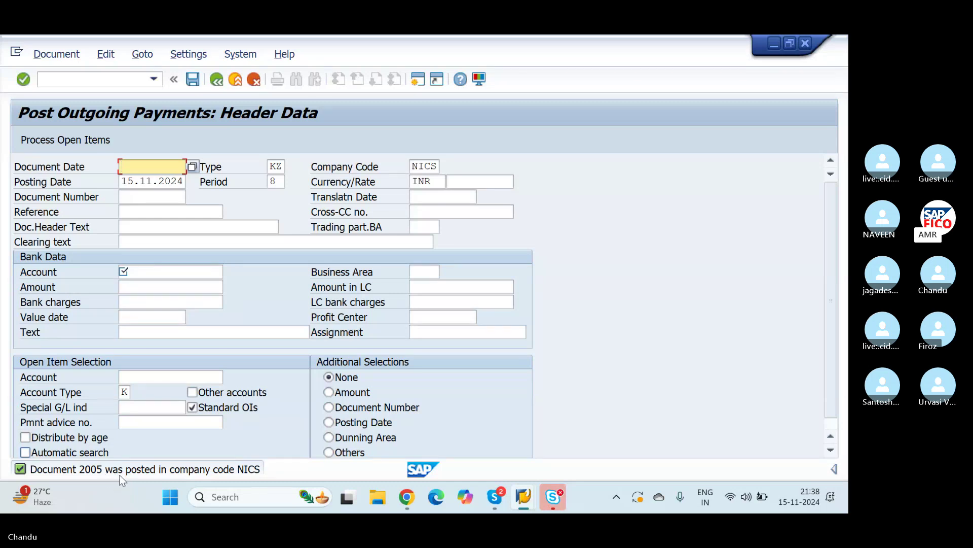
# Switch to the vendor line item display and refresh it to review the open items after the 5000 residual payment
pyautogui.hotkey('alt', 'Tab')
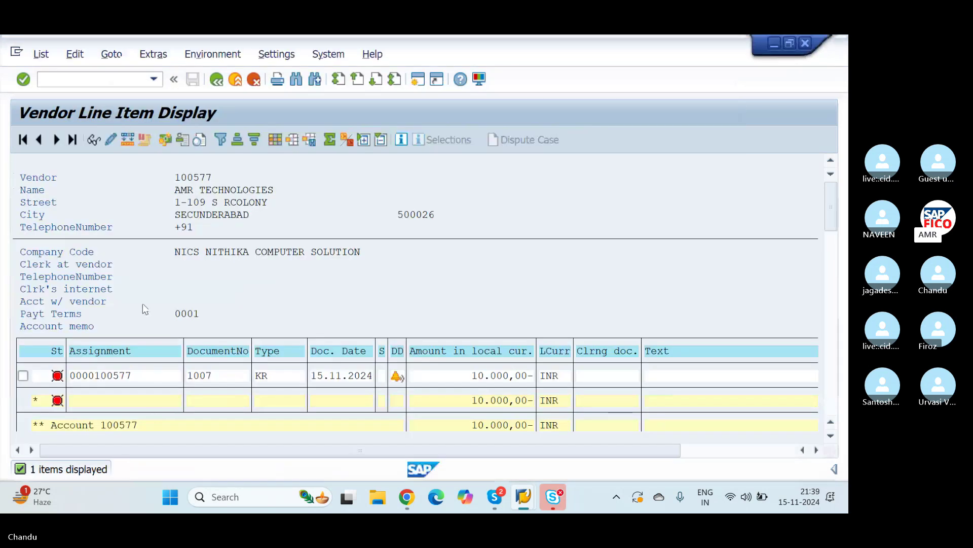
pyautogui.click(40, 55)
pyautogui.click(45, 92)
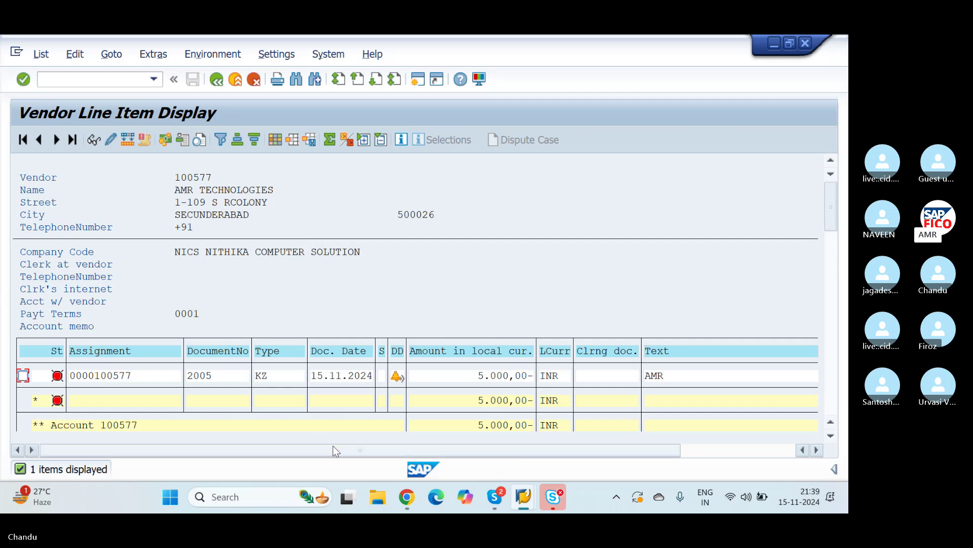
# Return to the outgoing payment header session and enter 15.11.2024 as the document date for a new payment
pyautogui.press('F3')
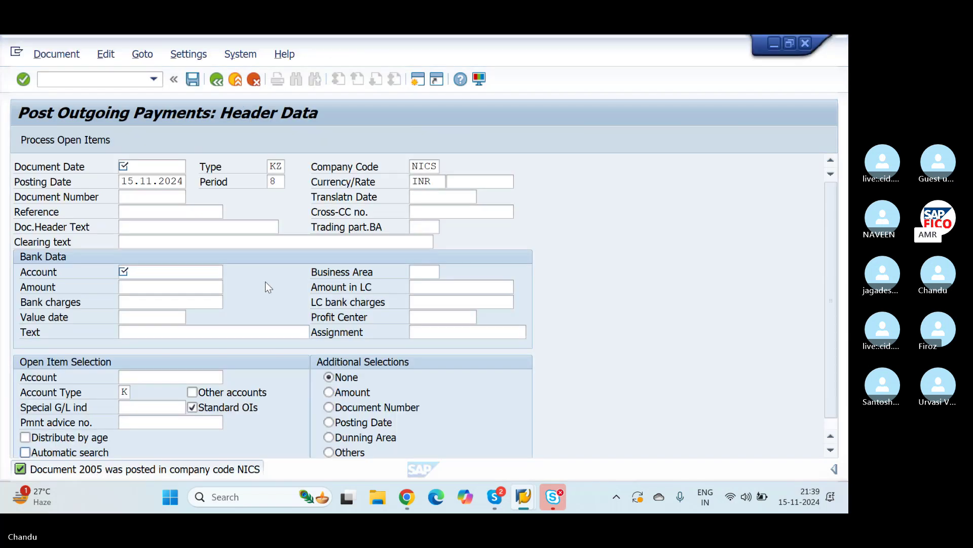
pyautogui.click(146, 167)
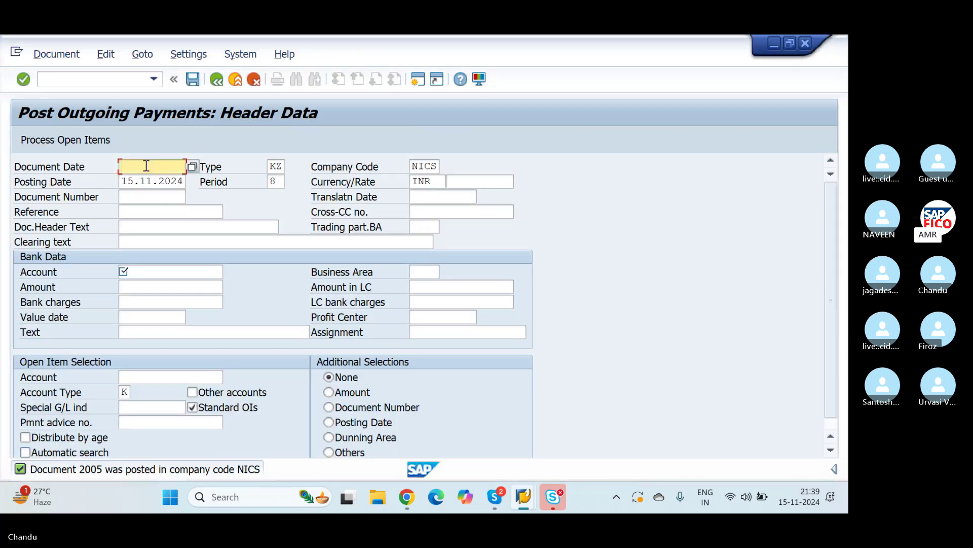
pyautogui.write('15.1')
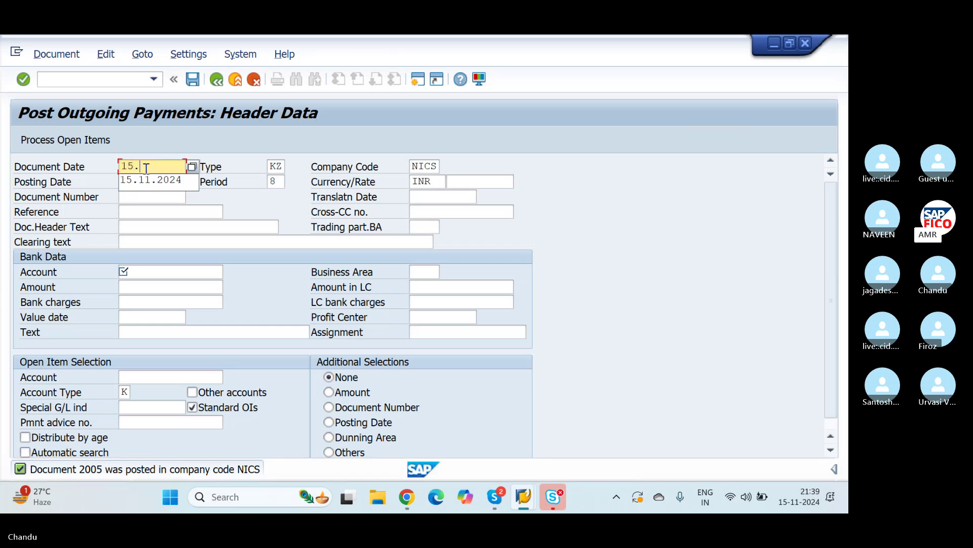
pyautogui.write('1.2024')
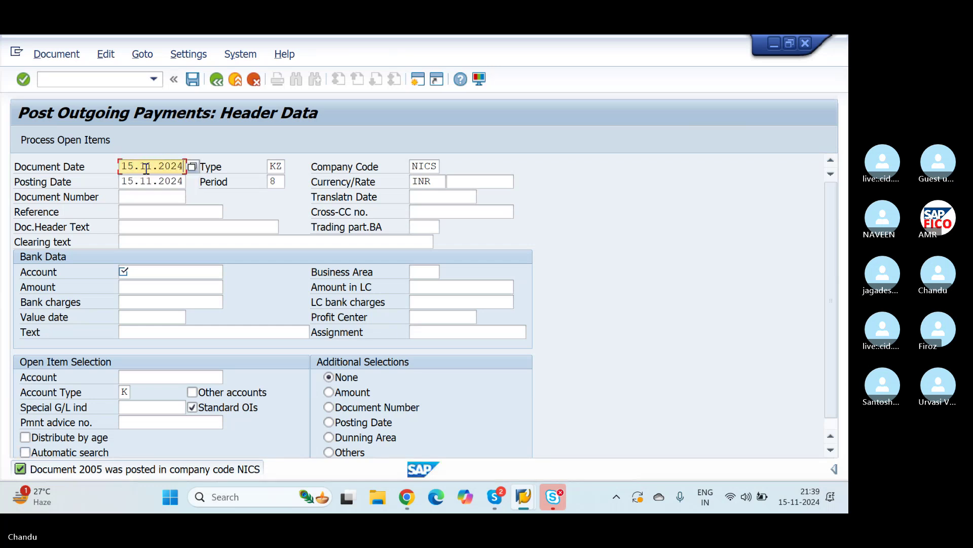
pyautogui.press('Tab')
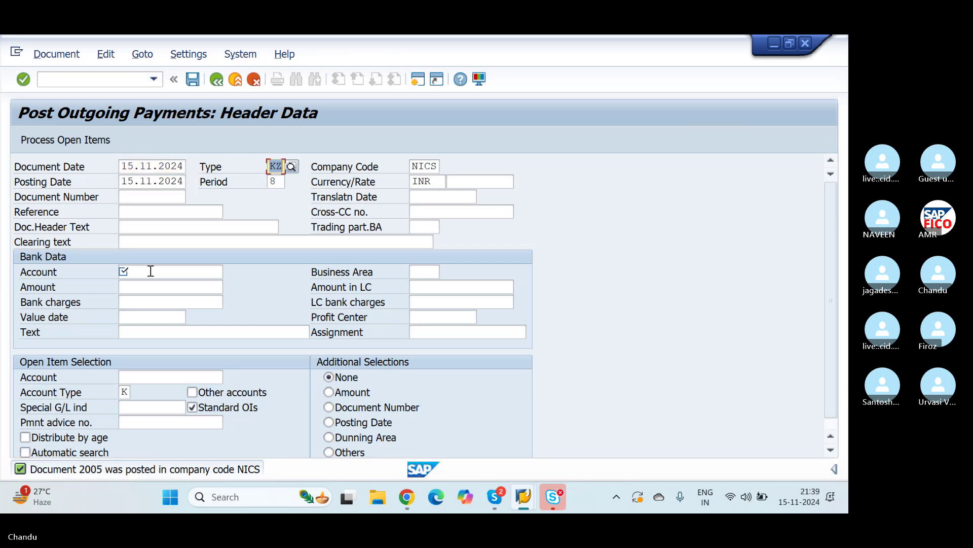
# Choose the general BANK ACCOUNT ledger from chart of accounts NIOC for the bank data and set the payment amount to 2000
pyautogui.click(182, 273)
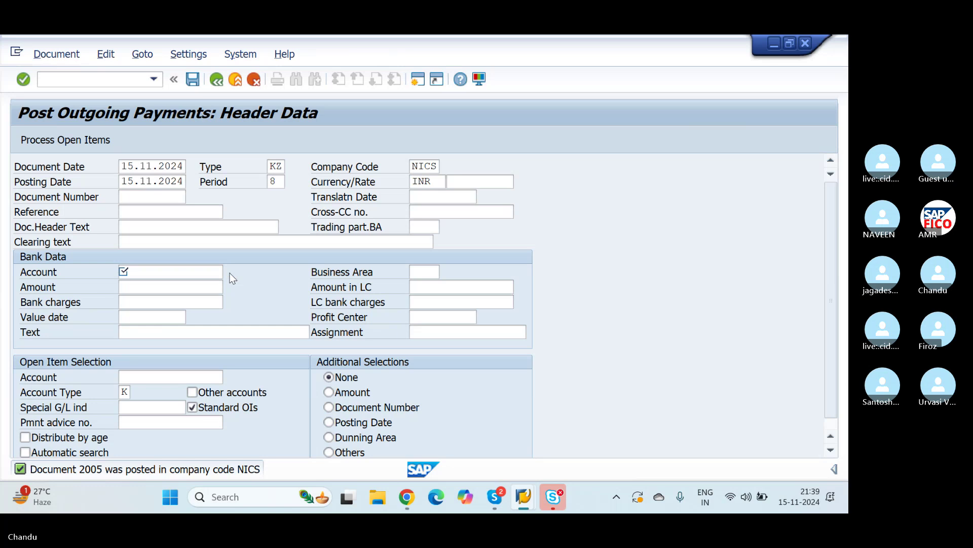
pyautogui.press('F4')
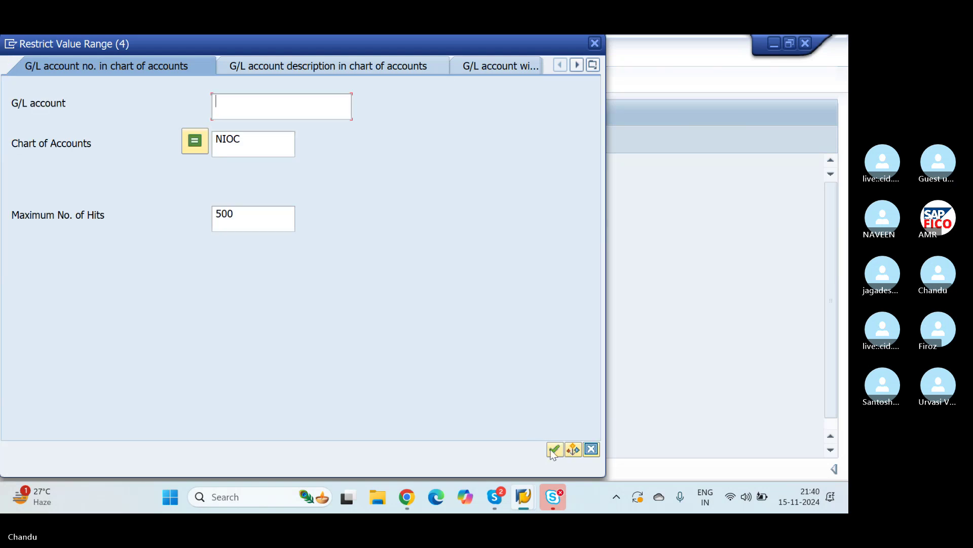
pyautogui.click(554, 450)
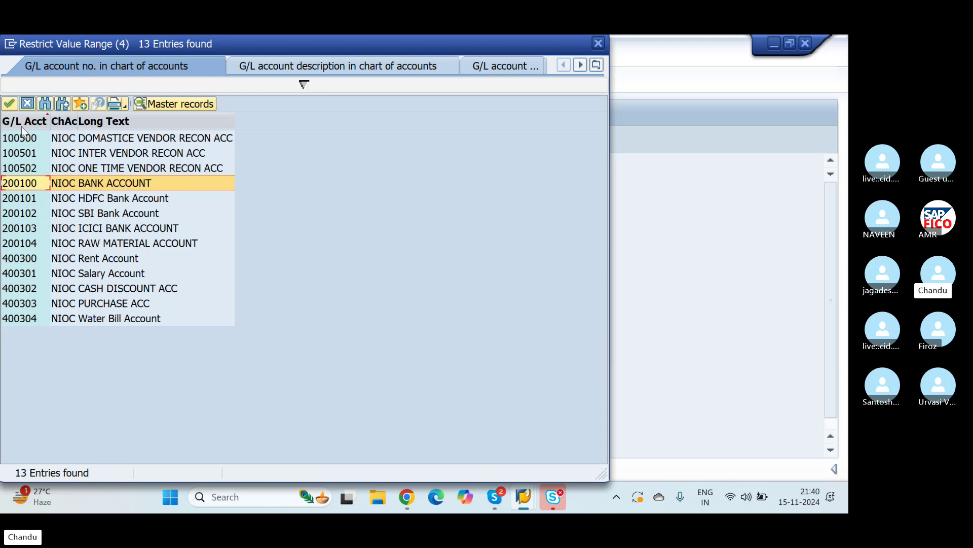
pyautogui.click(9, 104)
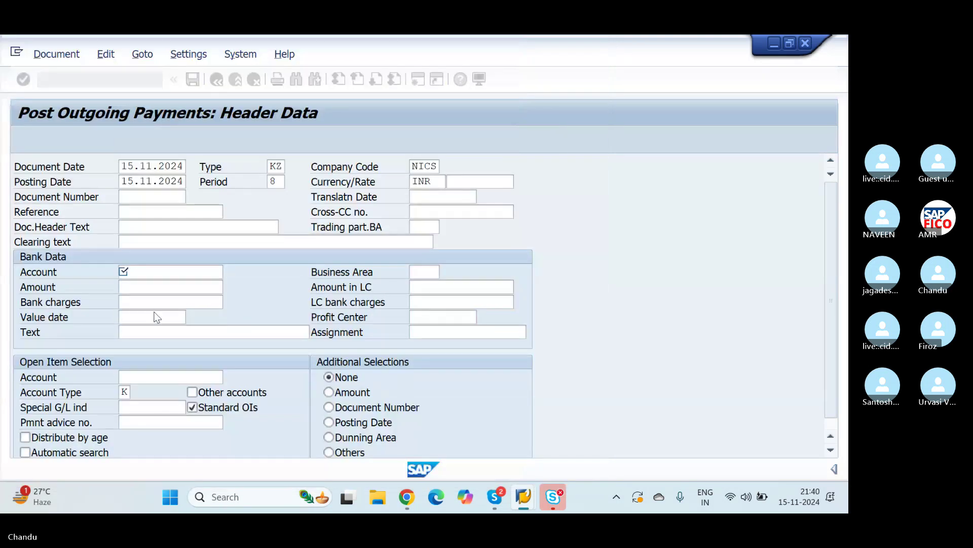
pyautogui.click(165, 288)
pyautogui.write('2000')
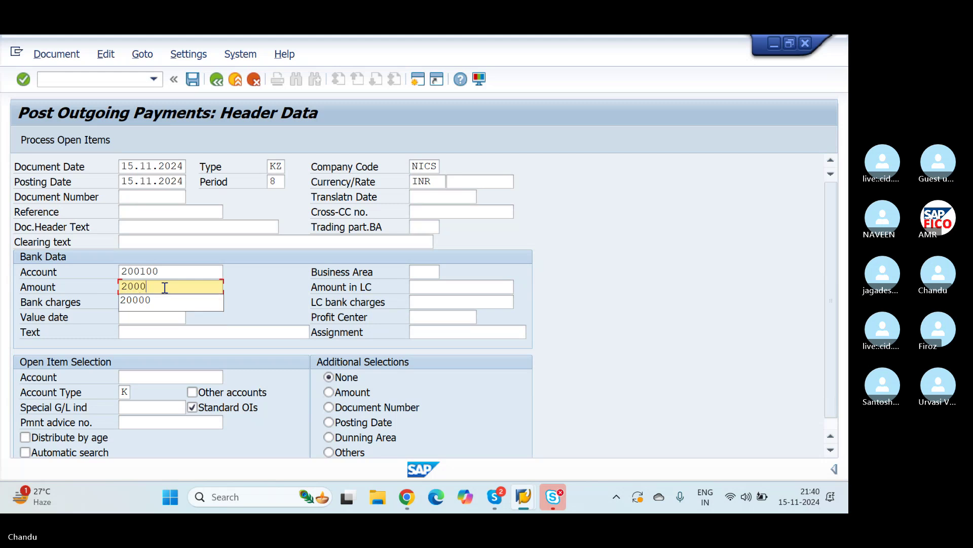
pyautogui.press('Tab')
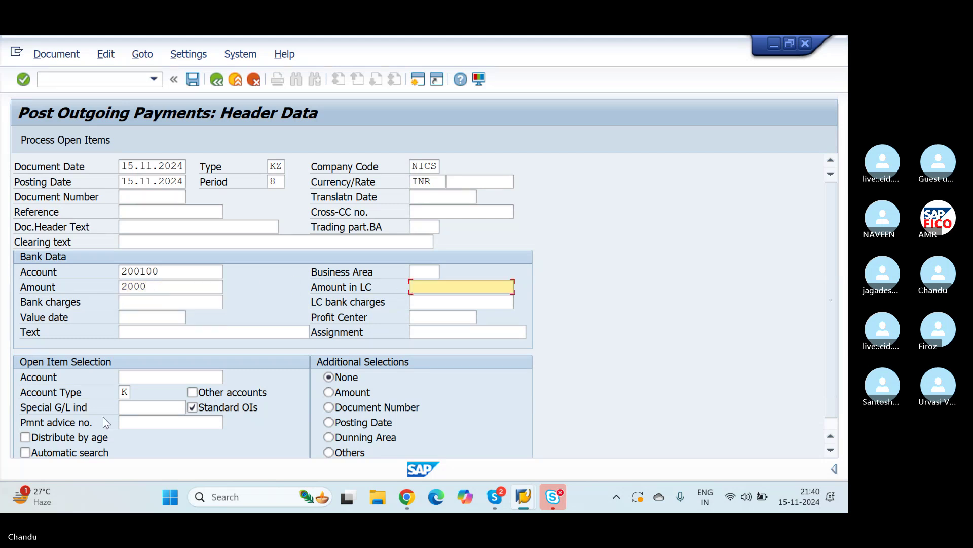
# Select vendor AMR TECHNOLOGIES in company code NICS for the open item selection and process its open items
pyautogui.click(152, 377)
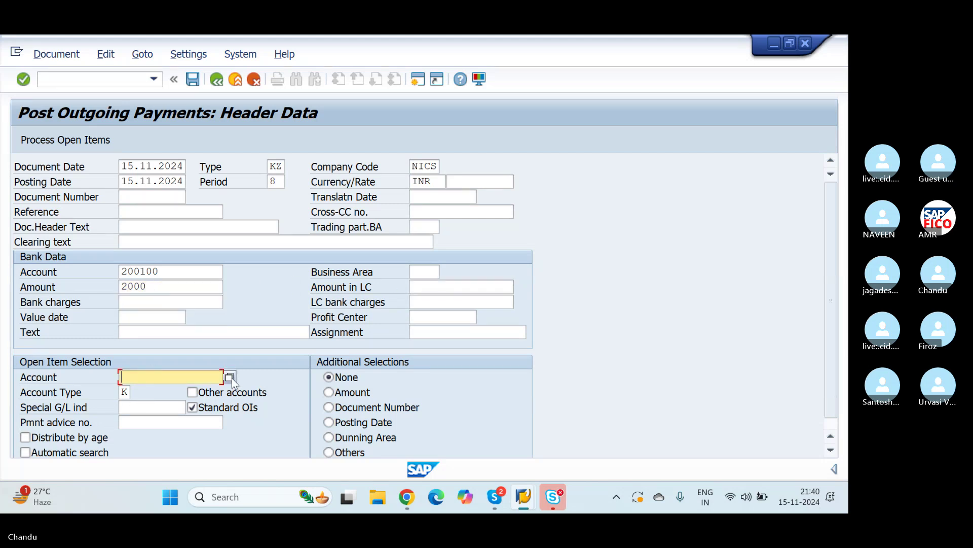
pyautogui.press('Return')
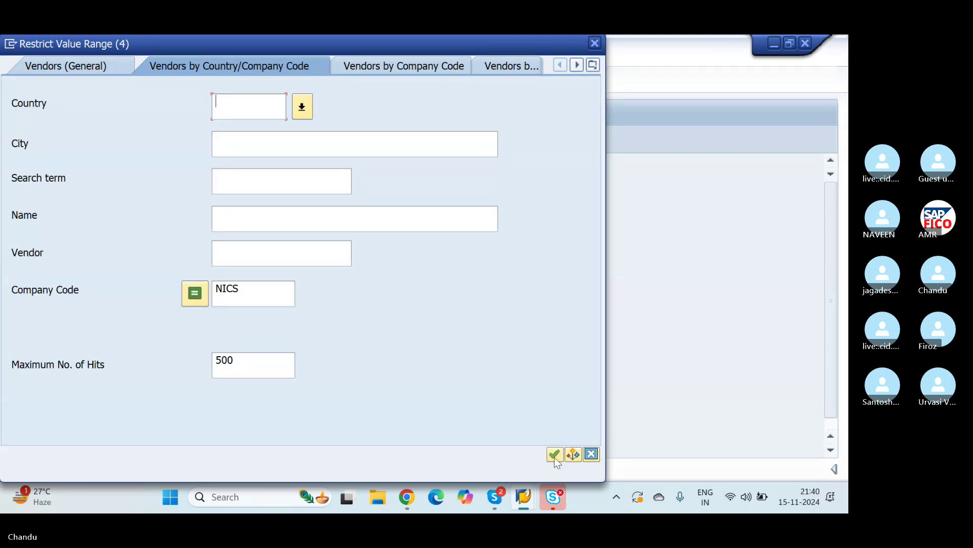
pyautogui.click(554, 454)
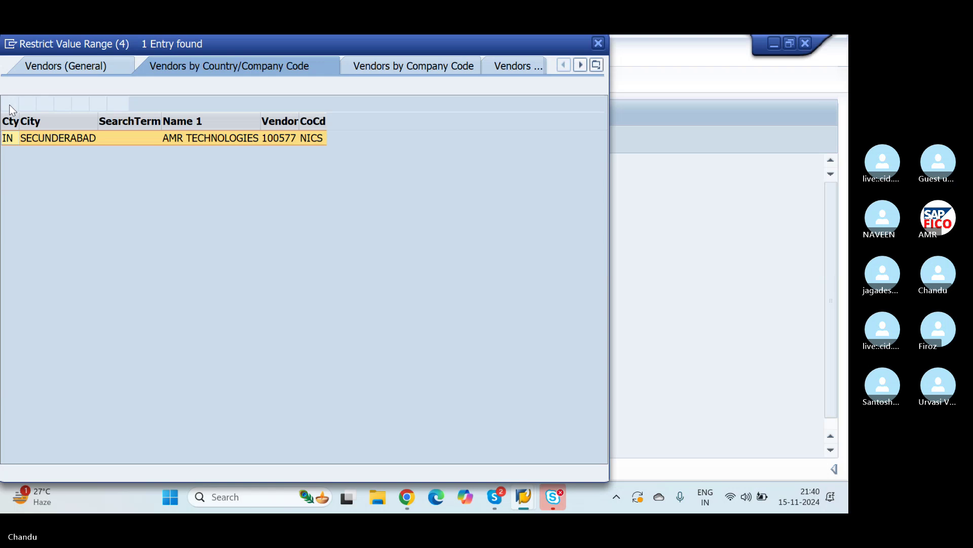
pyautogui.click(9, 104)
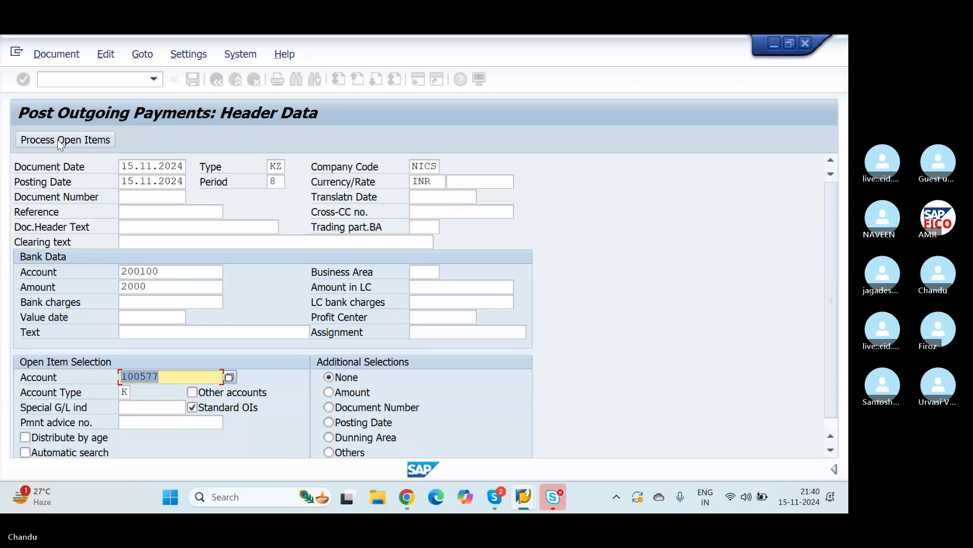
pyautogui.click(60, 140)
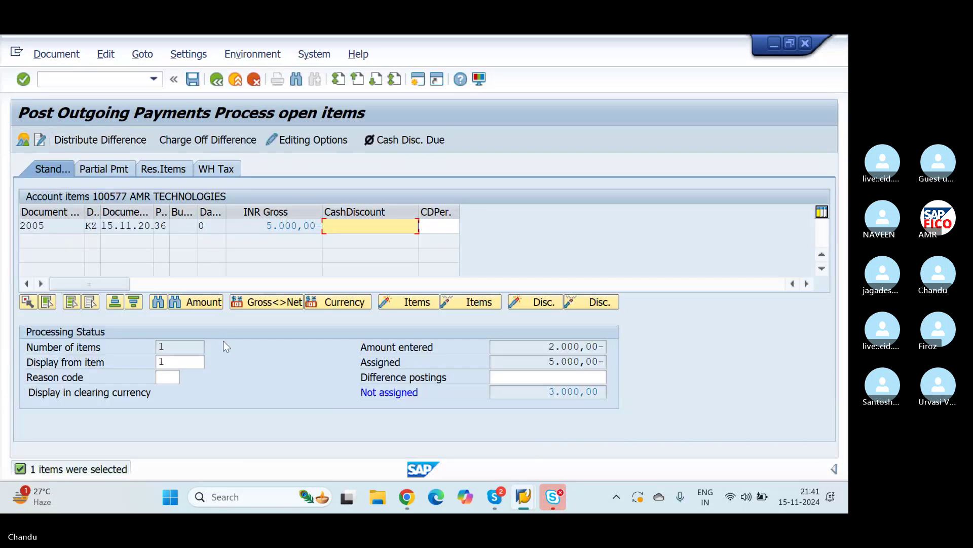
# Assign the unpaid 3000 of the AMR TECHNOLOGIES open item as a residual item and simulate the payment document
pyautogui.click(161, 169)
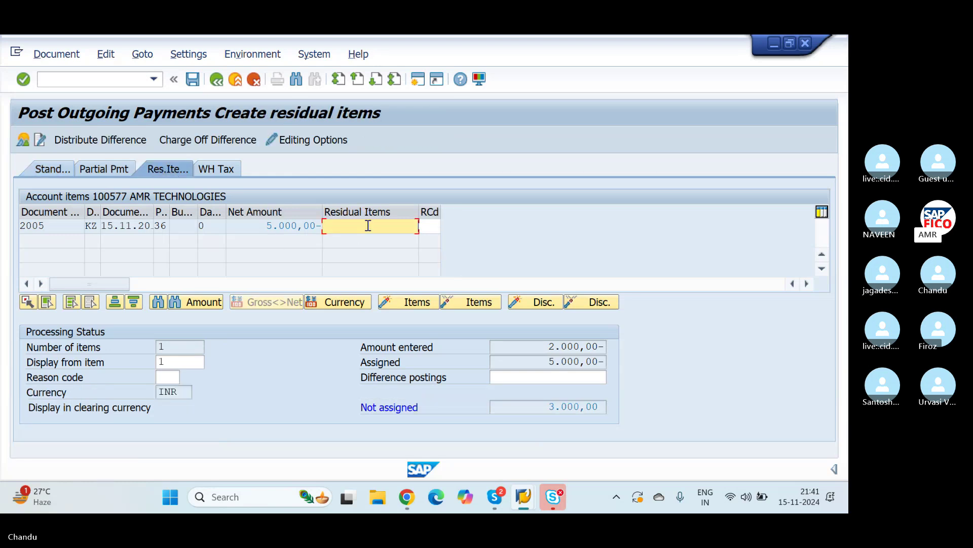
pyautogui.doubleClick(368, 225)
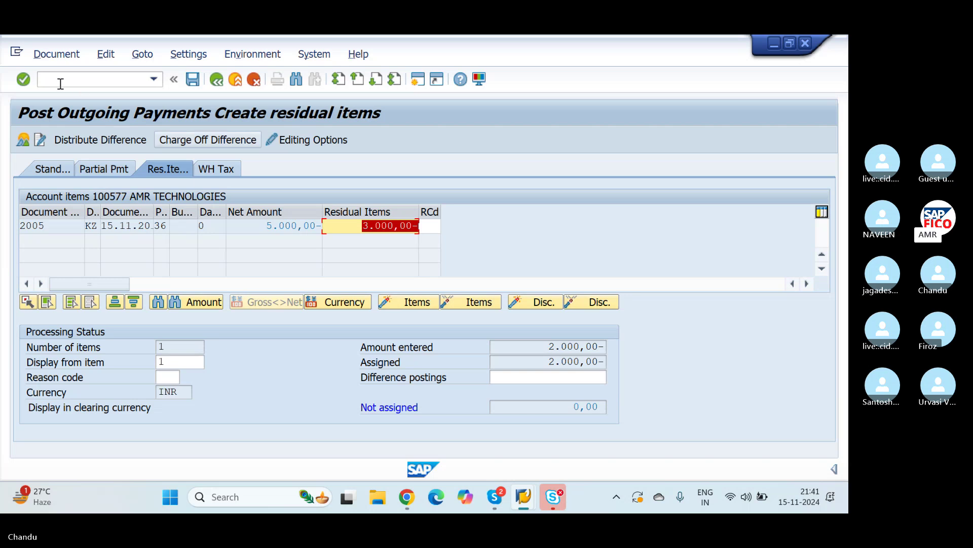
pyautogui.click(56, 54)
pyautogui.click(60, 93)
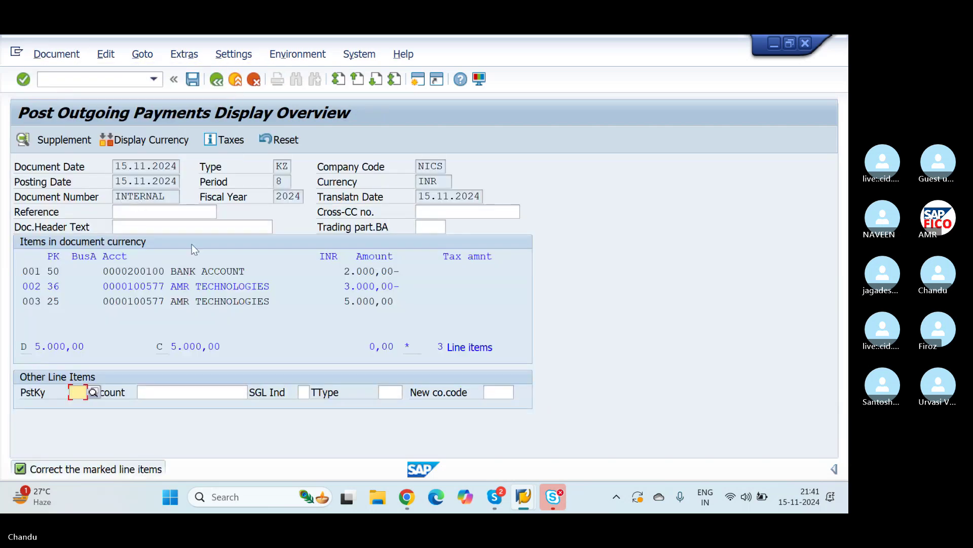
# Enter the text AMR on the payment difference line with posting key 36 and post the 2000 payment
pyautogui.click(185, 287)
pyautogui.doubleClick(185, 287)
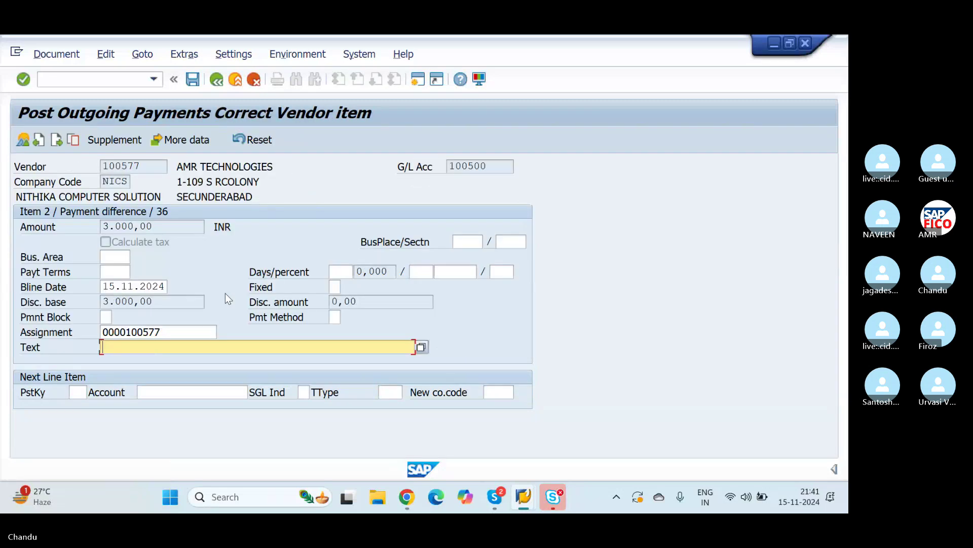
pyautogui.write('AMR')
pyautogui.press('Return')
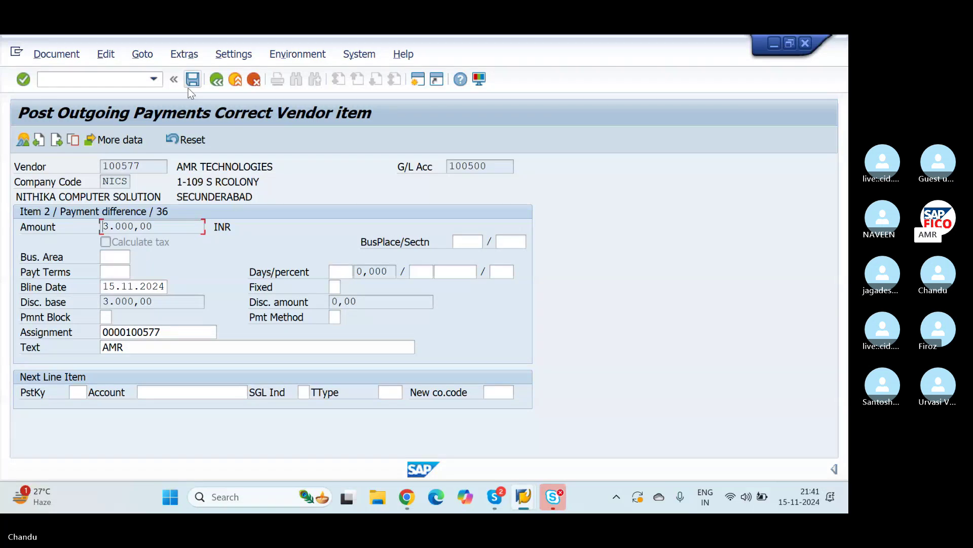
pyautogui.click(215, 80)
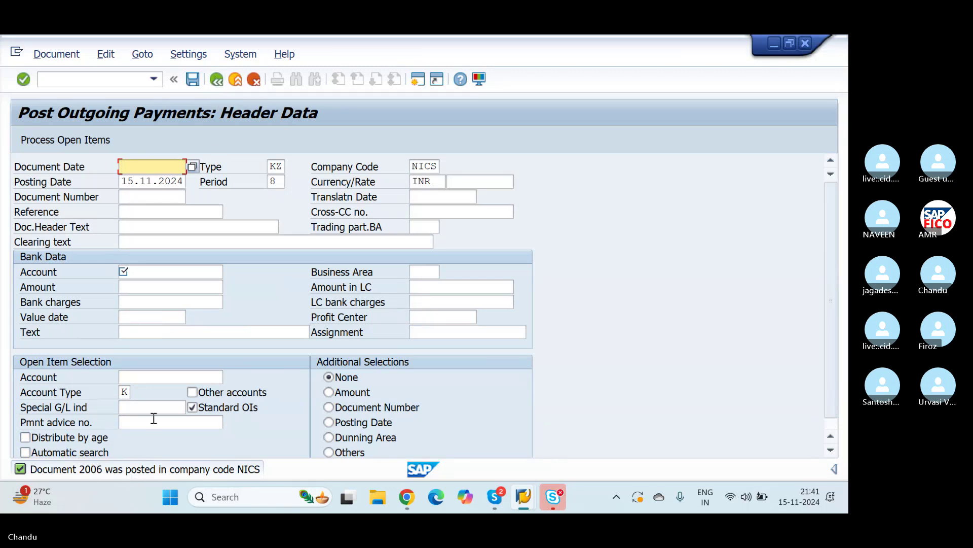
# Switch to the vendor line item display and refresh it to review the open items after the 2000 residual payment
pyautogui.hotkey('alt', 'Tab')
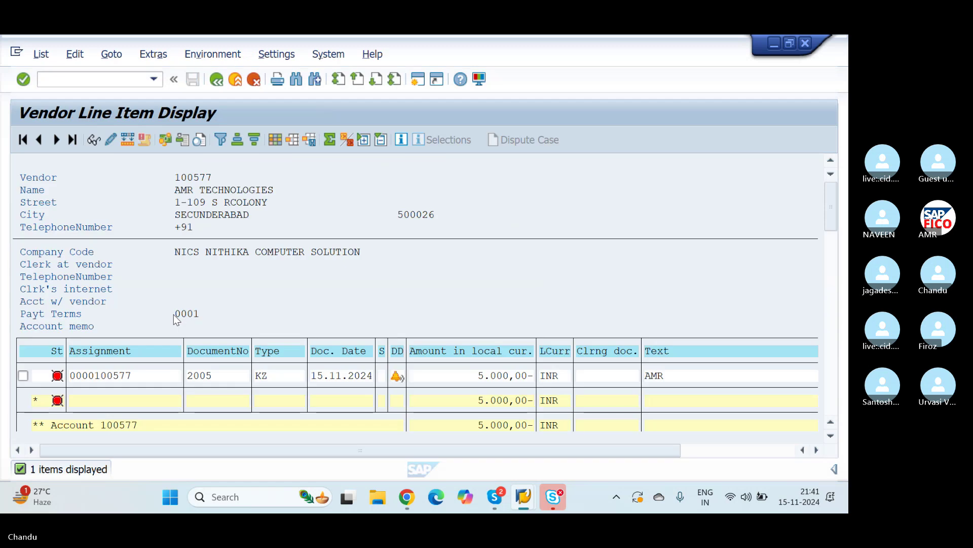
pyautogui.click(41, 55)
pyautogui.click(49, 93)
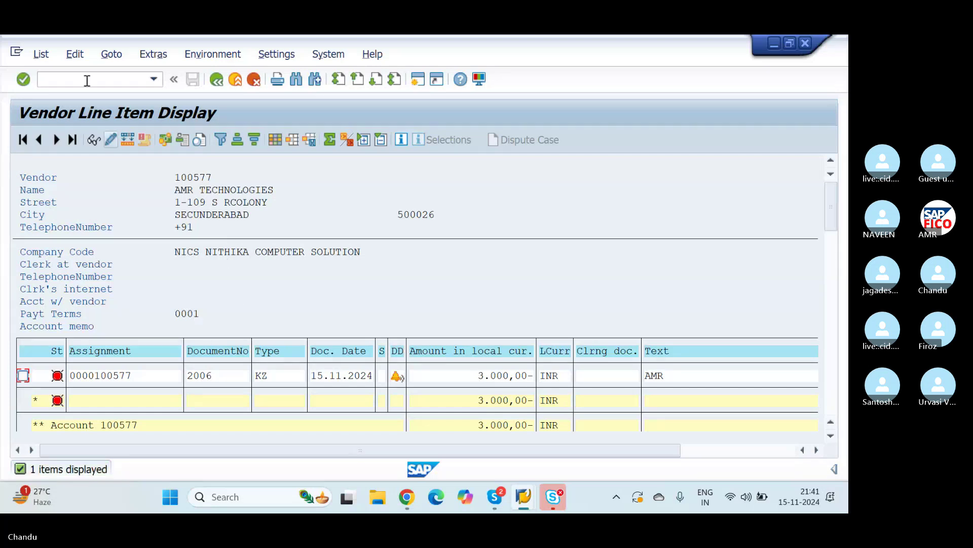
pyautogui.click(42, 59)
pyautogui.click(44, 93)
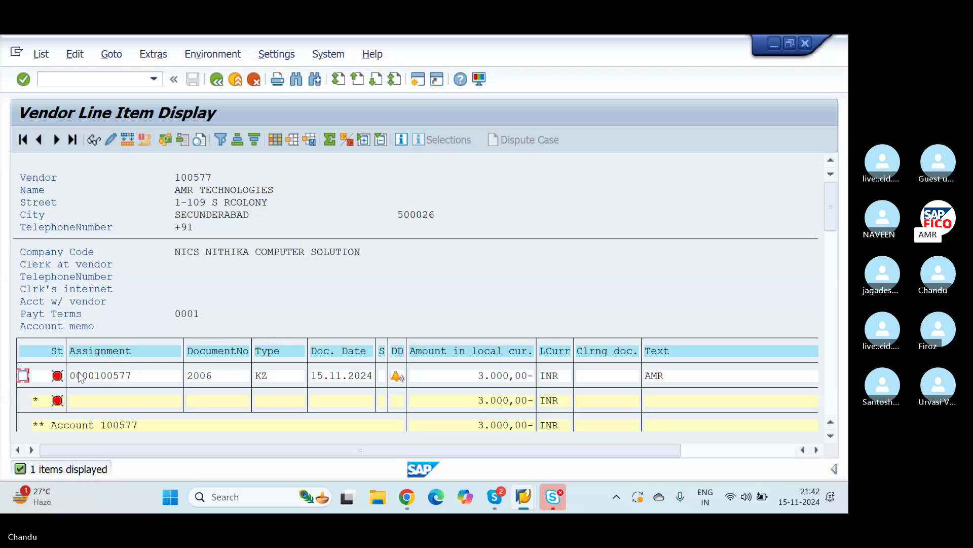
# Return to the outgoing payment header session and set the new payment's document date to 15.11.2024
pyautogui.press('F3')
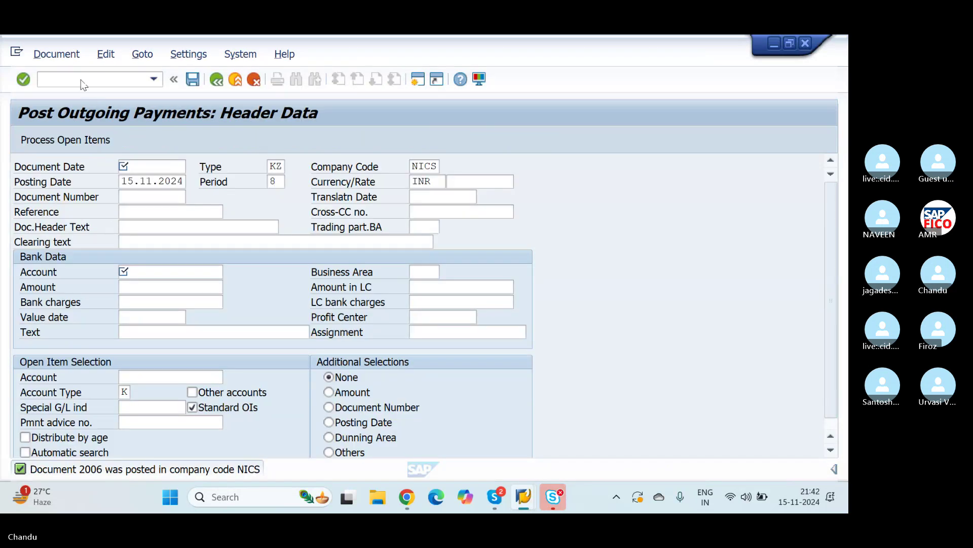
pyautogui.click(146, 165)
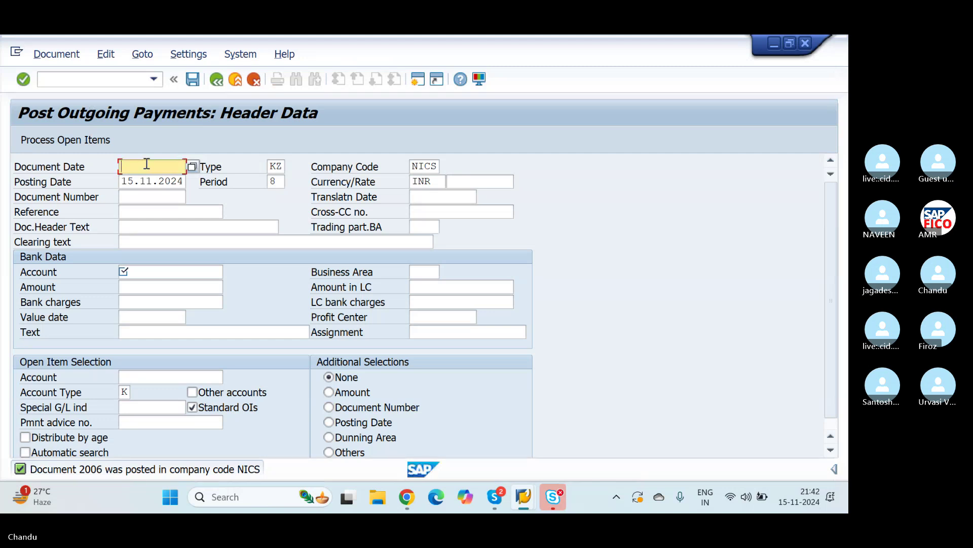
pyautogui.write('15.11')
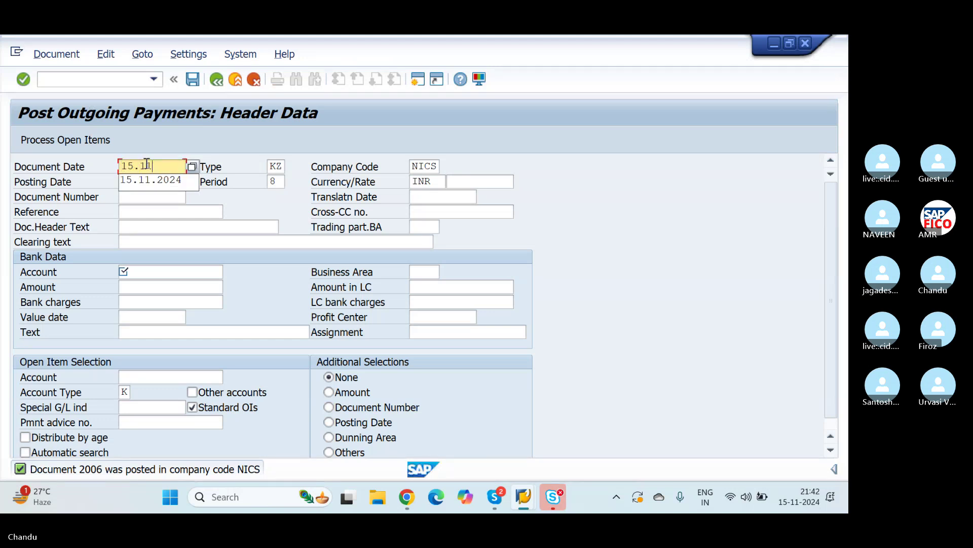
pyautogui.write('.2024')
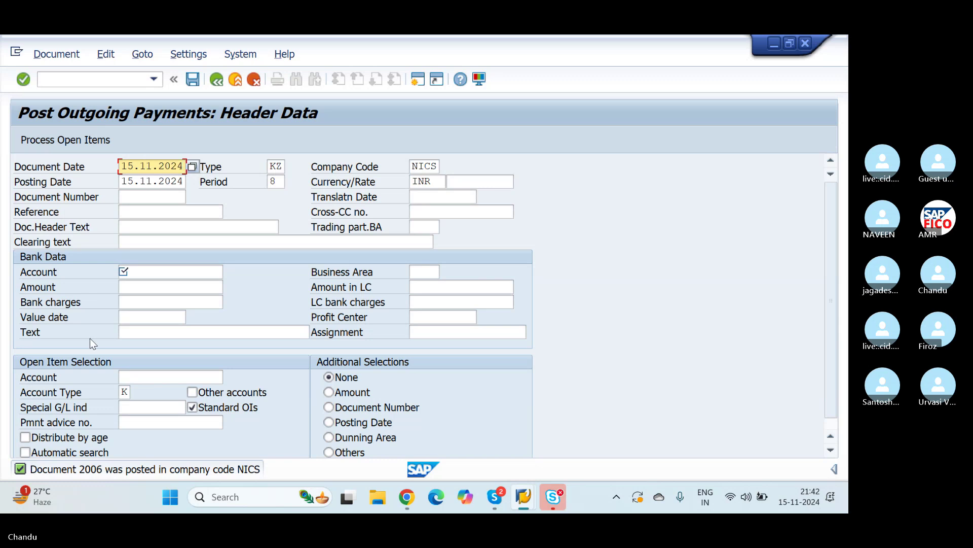
# Choose the HDFC Bank Account ledger from chart of accounts NIOC for the bank data and set the payment amount to 3000
pyautogui.click(192, 271)
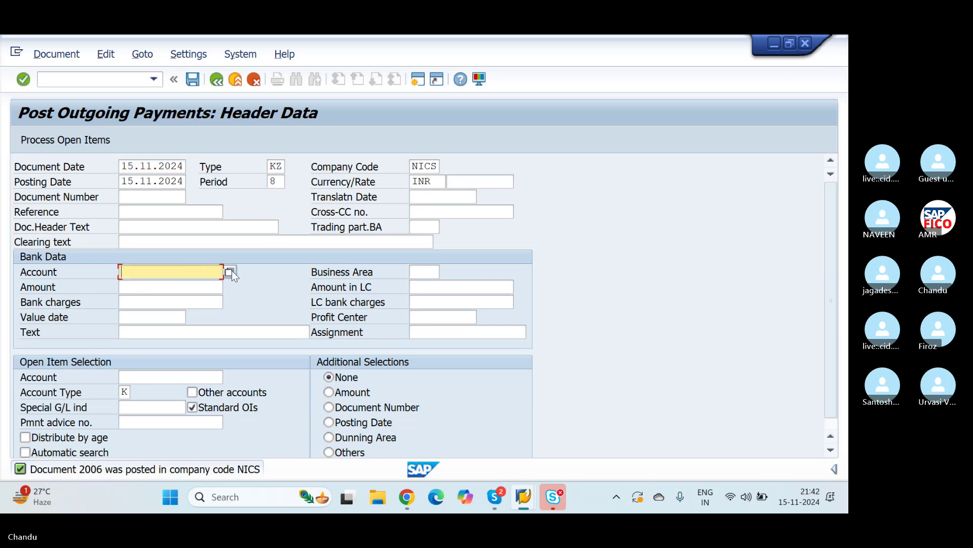
pyautogui.click(229, 273)
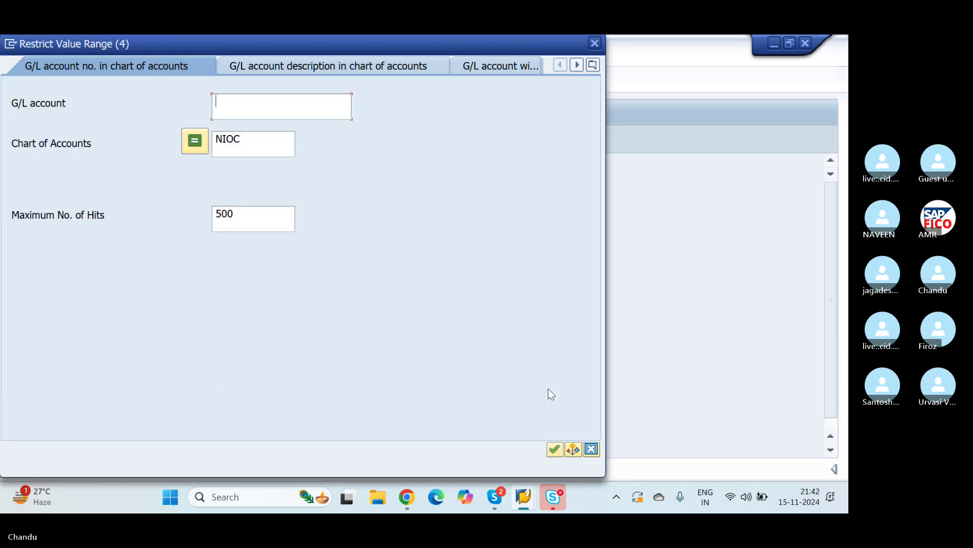
pyautogui.click(553, 448)
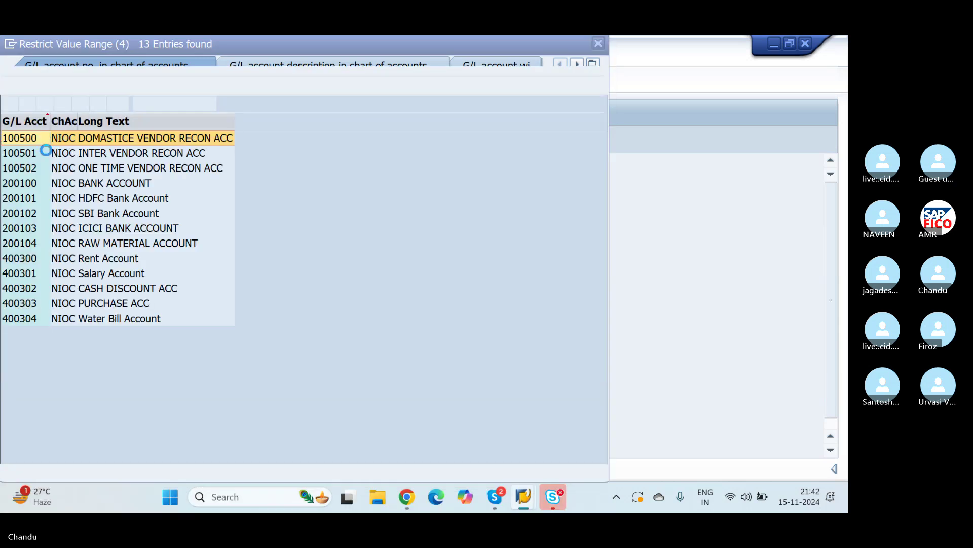
pyautogui.doubleClick(22, 200)
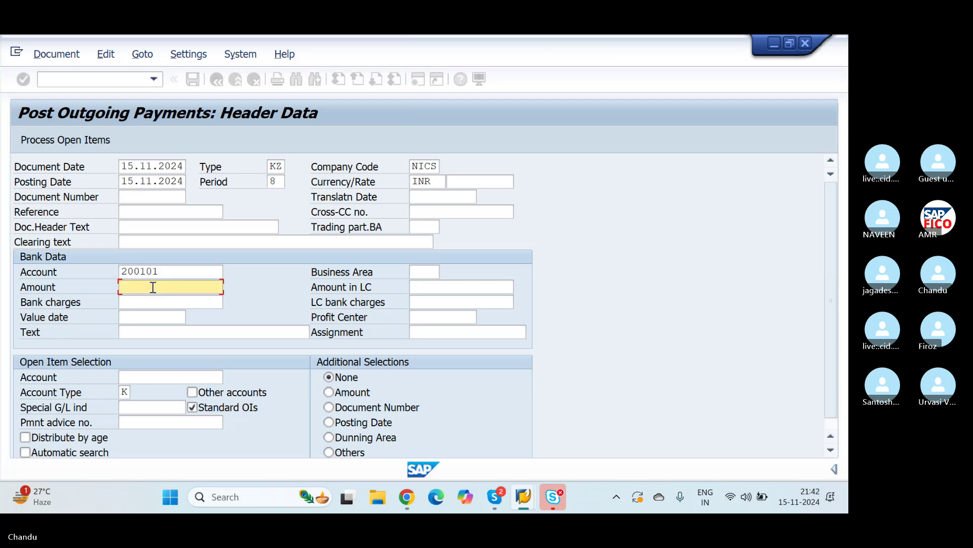
pyautogui.write('3000')
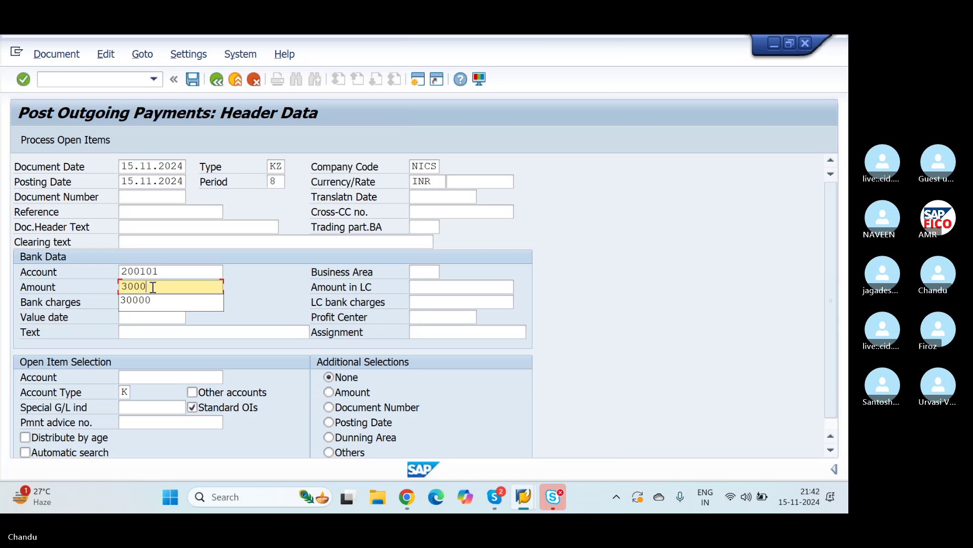
pyautogui.press('Tab')
# Select vendor AMR TECHNOLOGIES for the 3000 payment's open item selection and process the open items
pyautogui.click(149, 376)
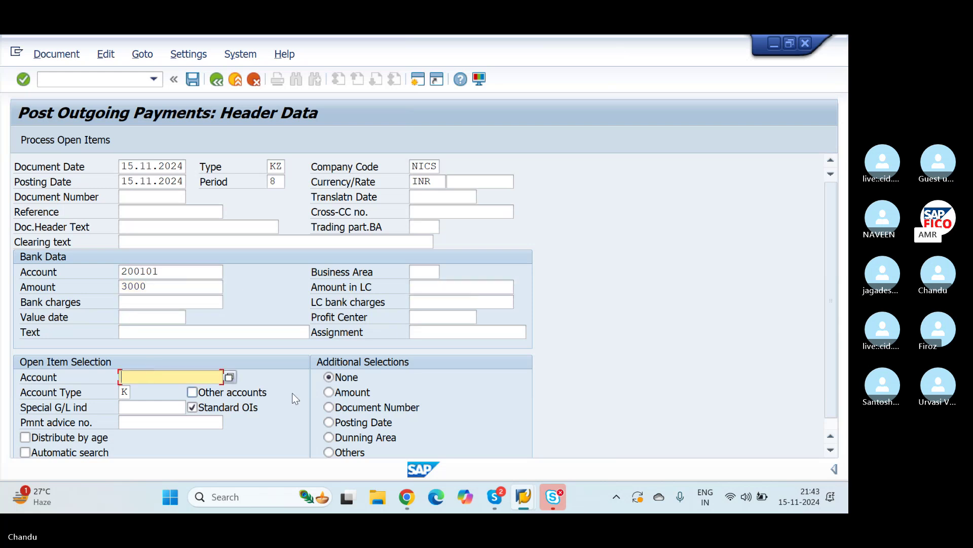
pyautogui.click(230, 376)
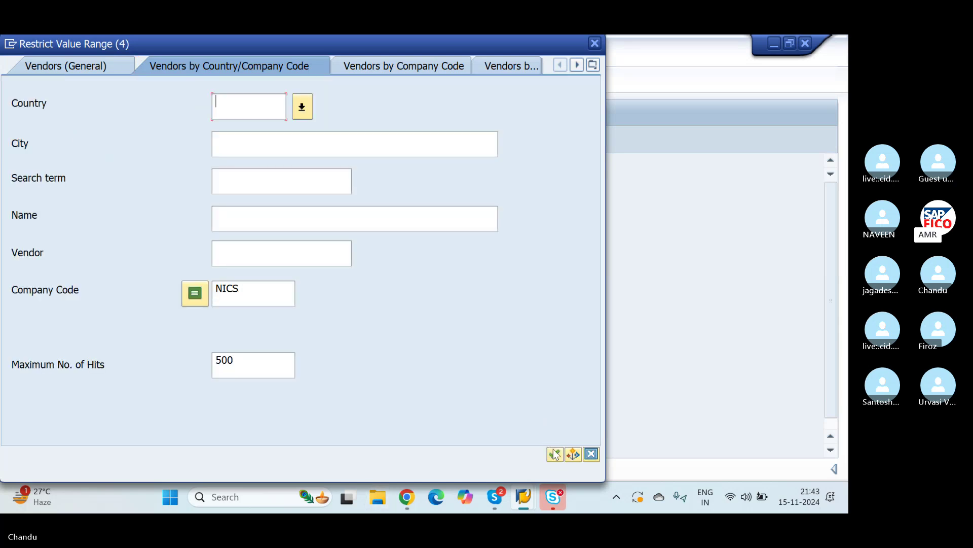
pyautogui.click(554, 454)
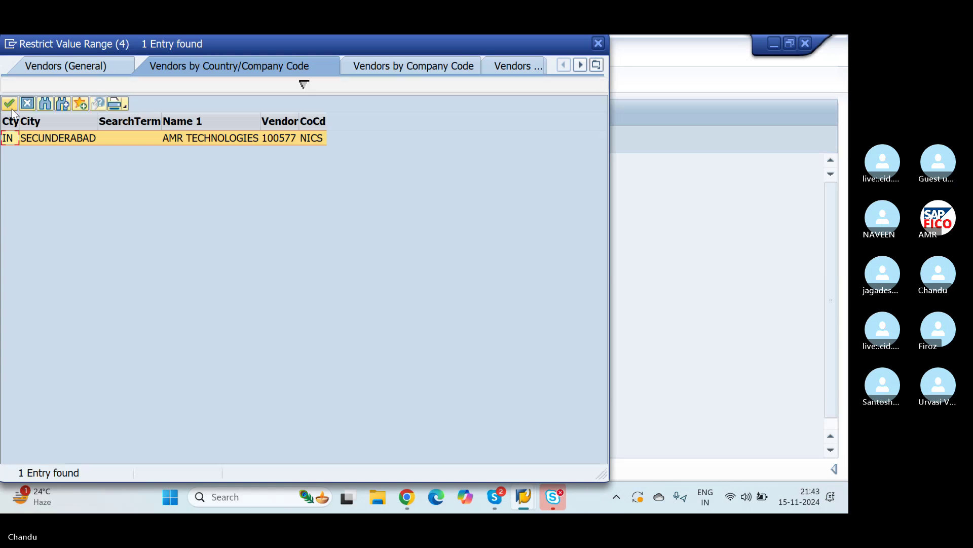
pyautogui.click(10, 104)
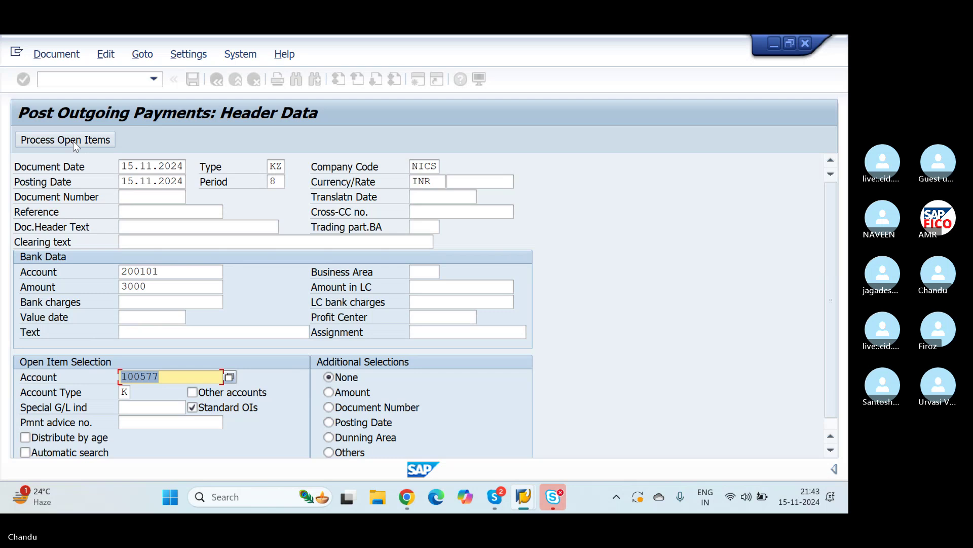
pyautogui.click(73, 141)
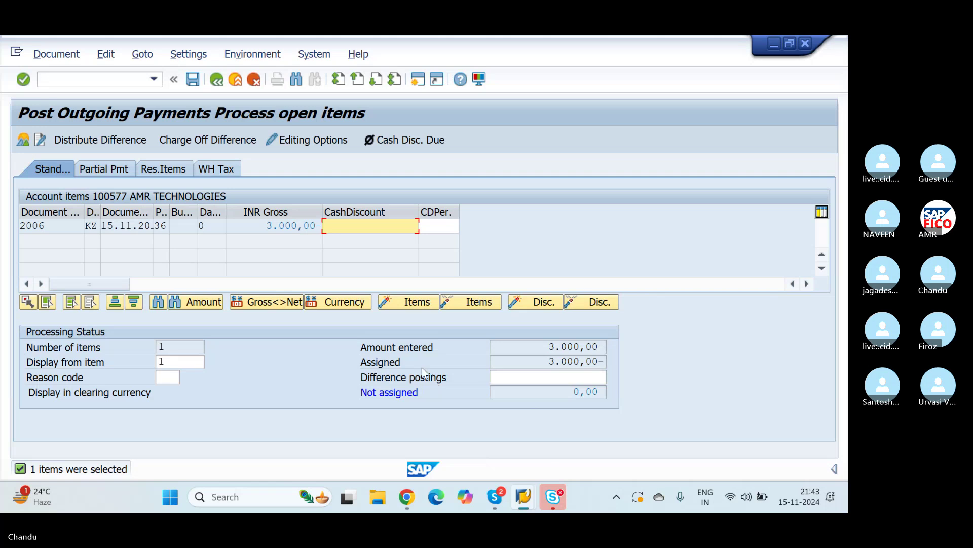
# Deactivate and reactivate the 3000 open item so it is fully assigned, simulate the document and post the payment
pyautogui.doubleClick(301, 226)
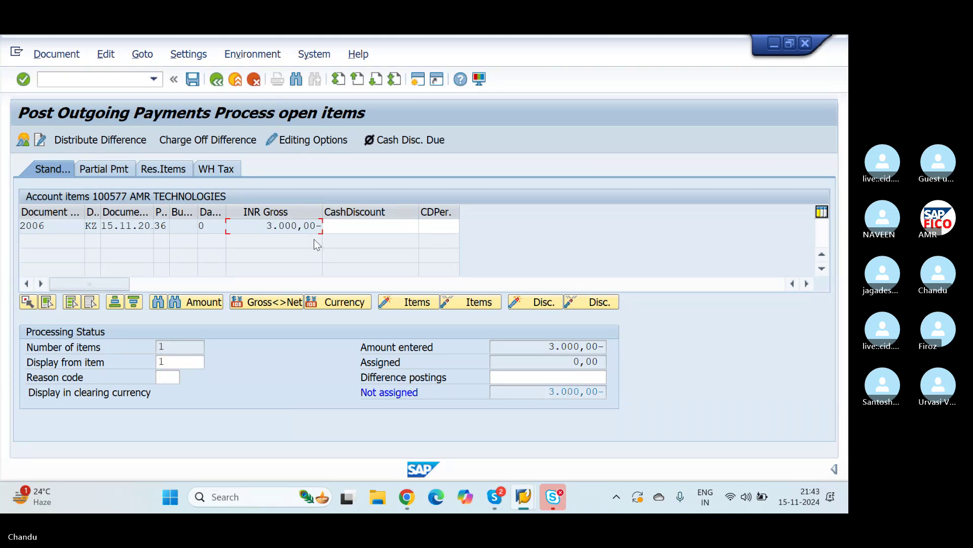
pyautogui.doubleClick(303, 230)
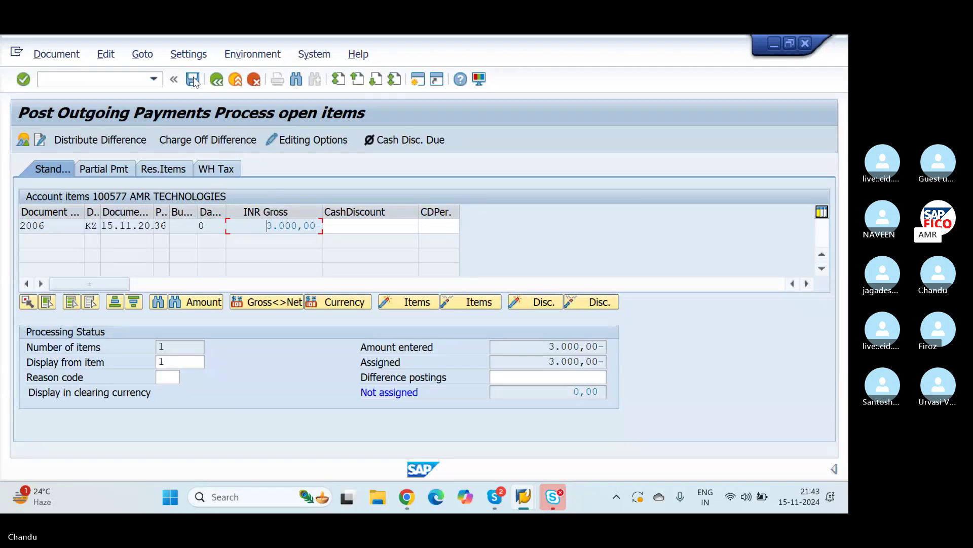
pyautogui.click(59, 55)
pyautogui.click(45, 91)
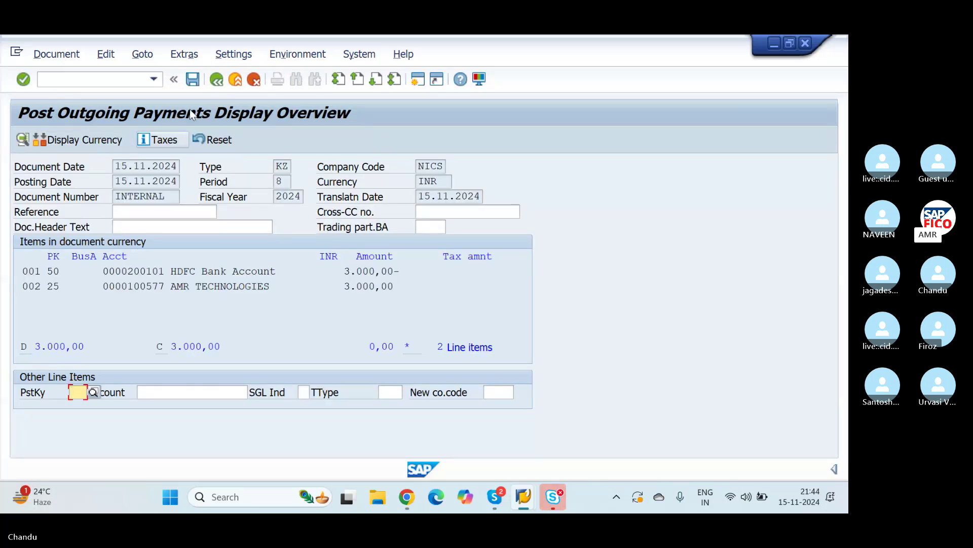
pyautogui.click(188, 81)
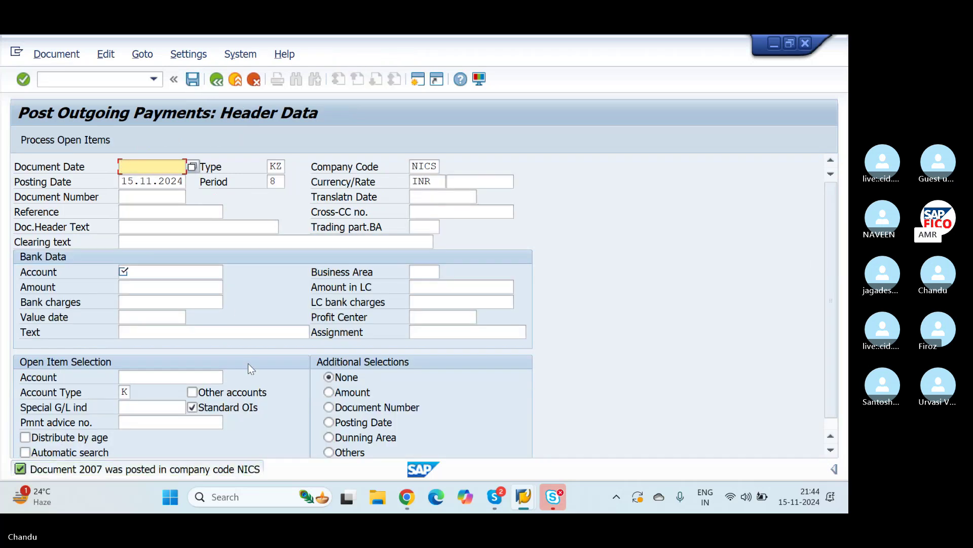
# Switch to the vendor line item display, refresh the open items after the final 3000 payment and dismiss the information message
pyautogui.hotkey('alt', 'Tab')
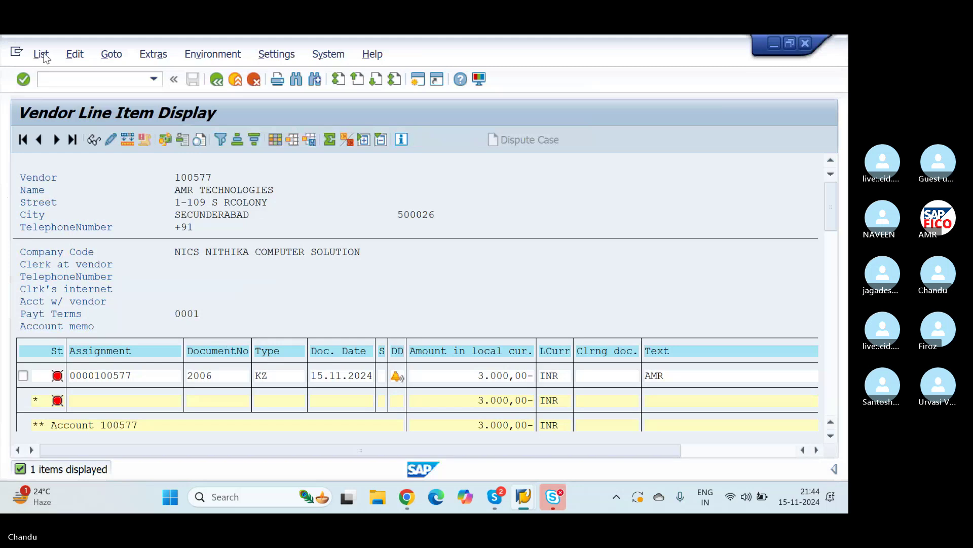
pyautogui.click(41, 55)
pyautogui.click(47, 94)
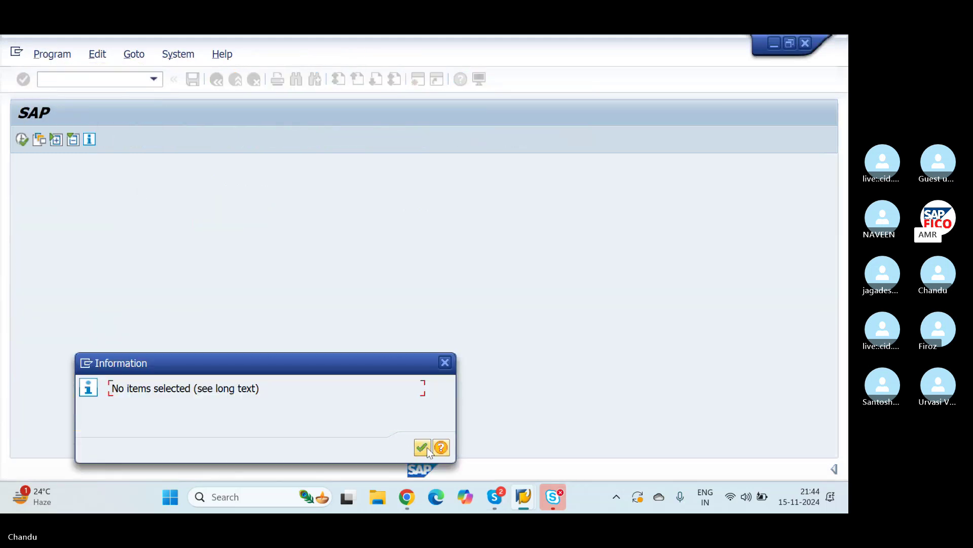
pyautogui.click(422, 448)
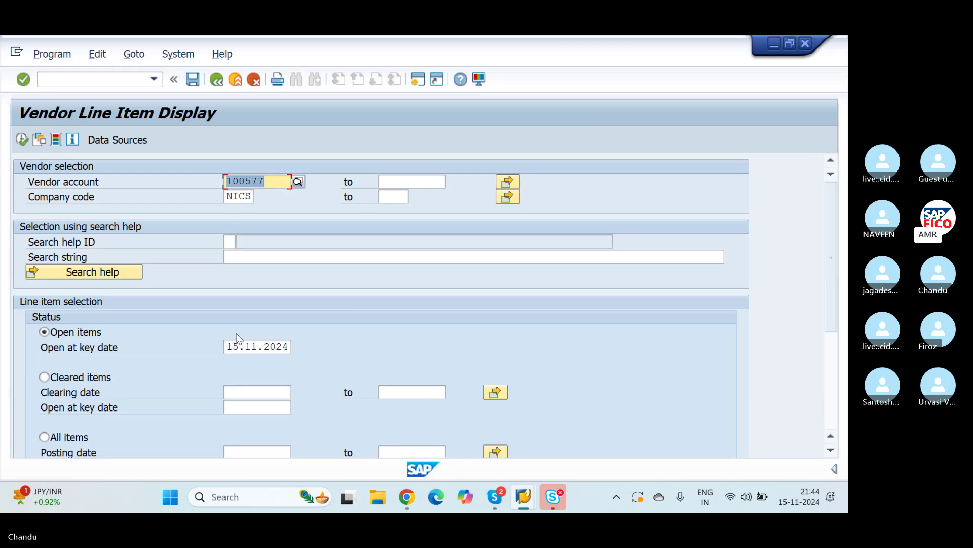
# Set the line item selection to cleared items for the vendor in company code NICS and run the report
pyautogui.scroll(-1, 236, 333)
pyautogui.scroll(1, 236, 333)
pyautogui.click(44, 377)
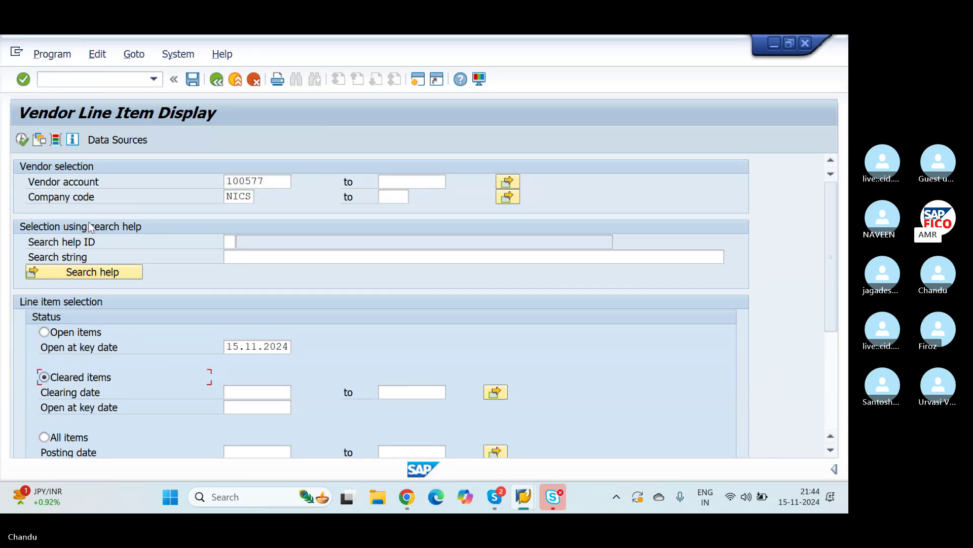
pyautogui.click(21, 139)
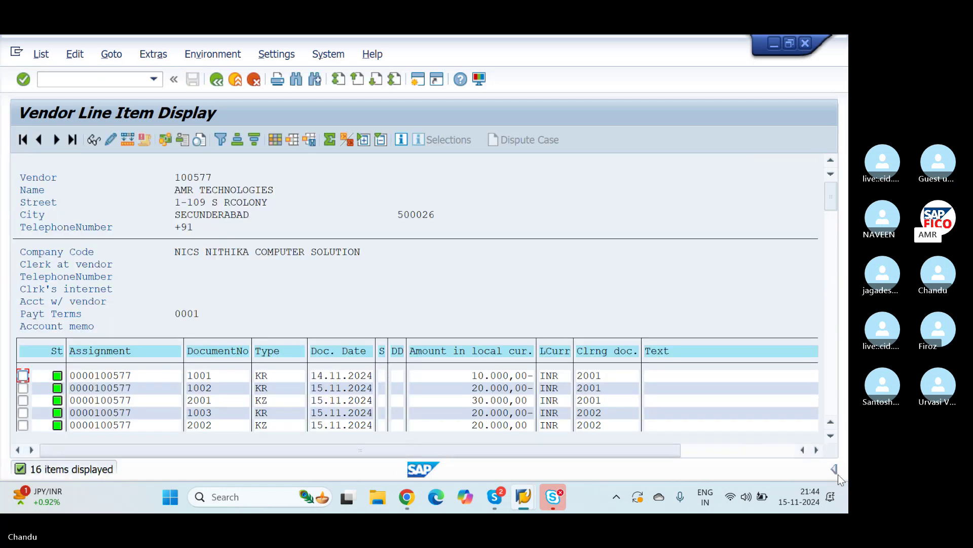
# Examine the vendor's cleared line items, comparing invoice and payment documents with their clearing document numbers
pyautogui.click(835, 437)
pyautogui.click(835, 436)
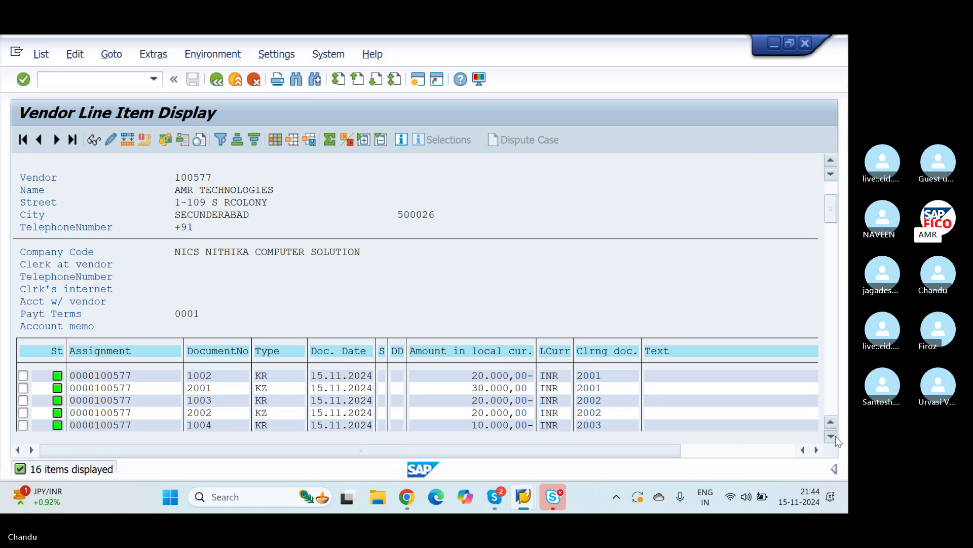
pyautogui.click(836, 436)
pyautogui.click(835, 436)
pyautogui.click(835, 436)
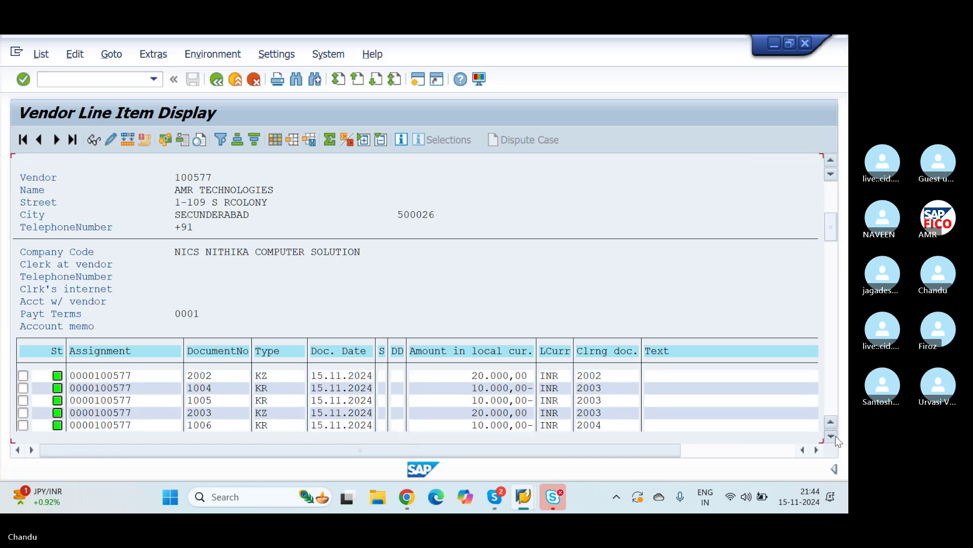
pyautogui.click(836, 436)
pyautogui.click(835, 436)
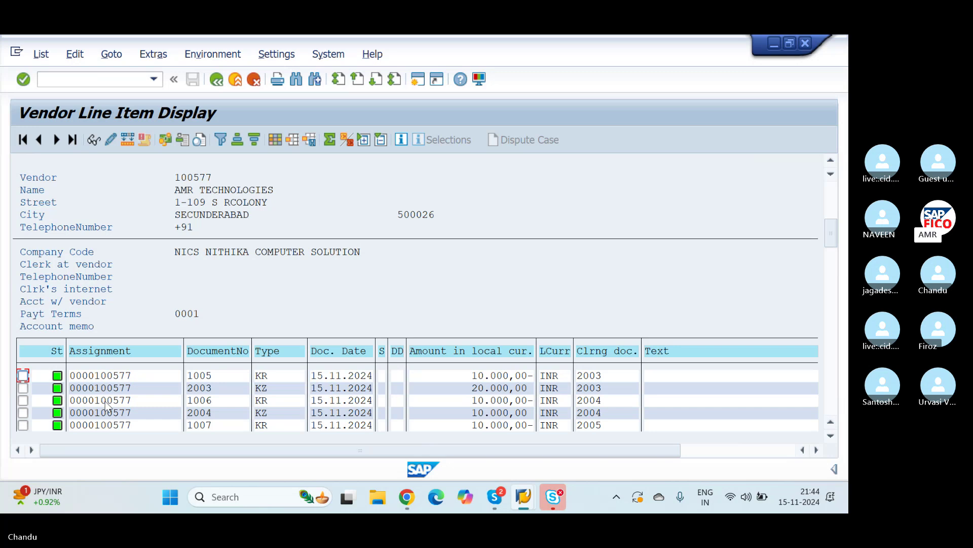
pyautogui.scroll(1, 114, 393)
pyautogui.scroll(2, 119, 397)
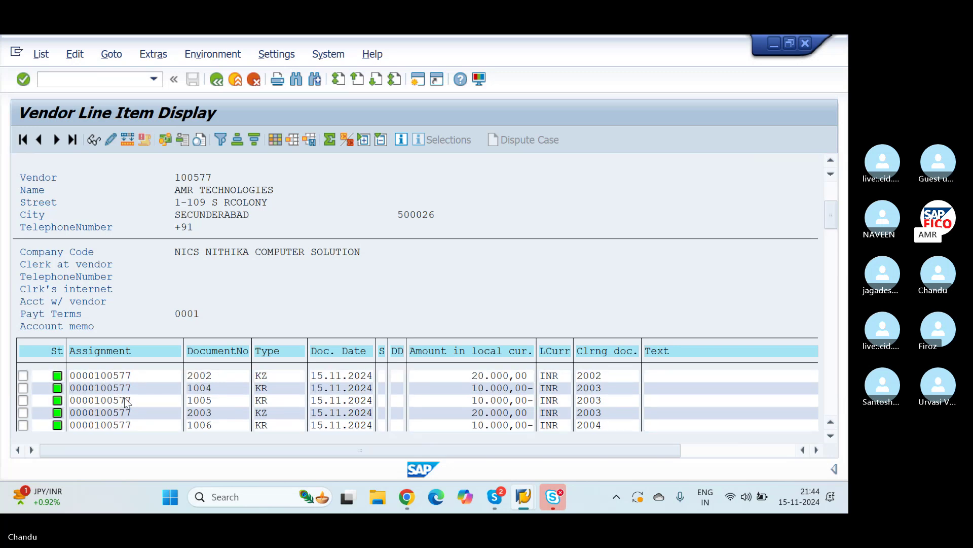
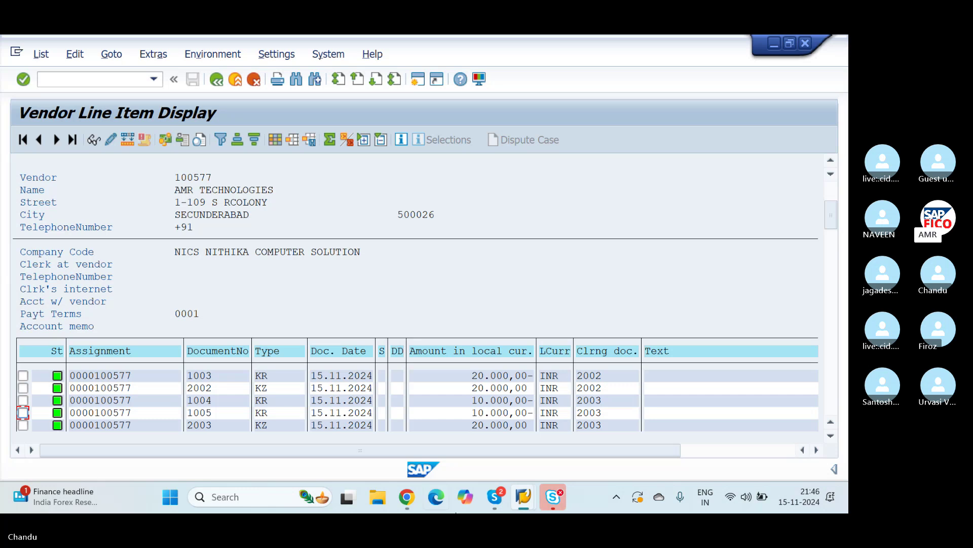
# Switch to the Skype meeting, close the enlarged chat image and open the options for stopping screen sharing
pyautogui.click(552, 510)
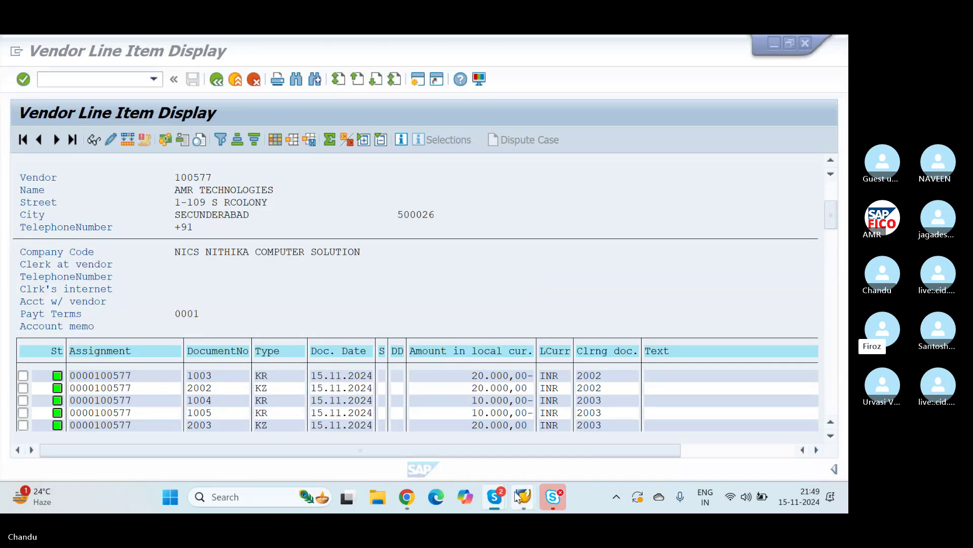
pyautogui.moveTo(496, 490)
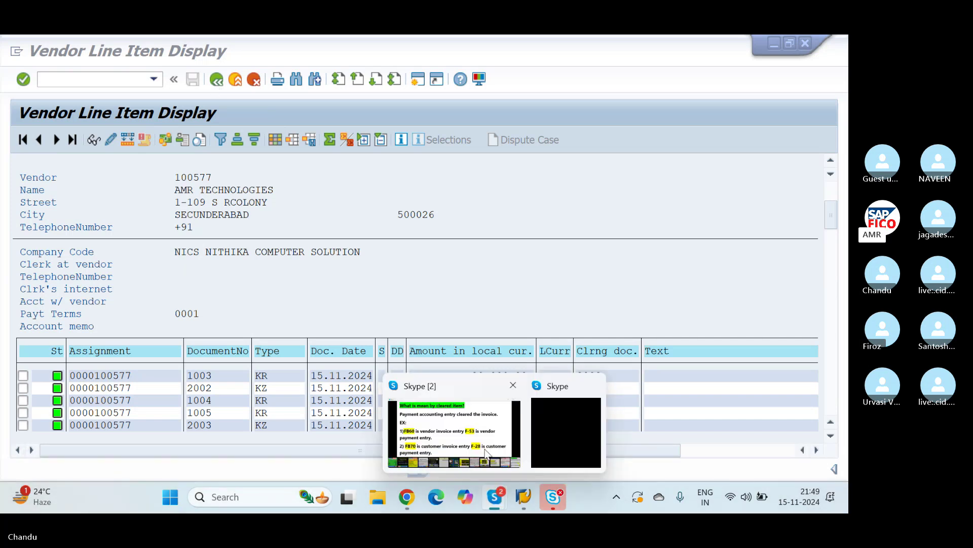
pyautogui.click(482, 453)
pyautogui.click(827, 71)
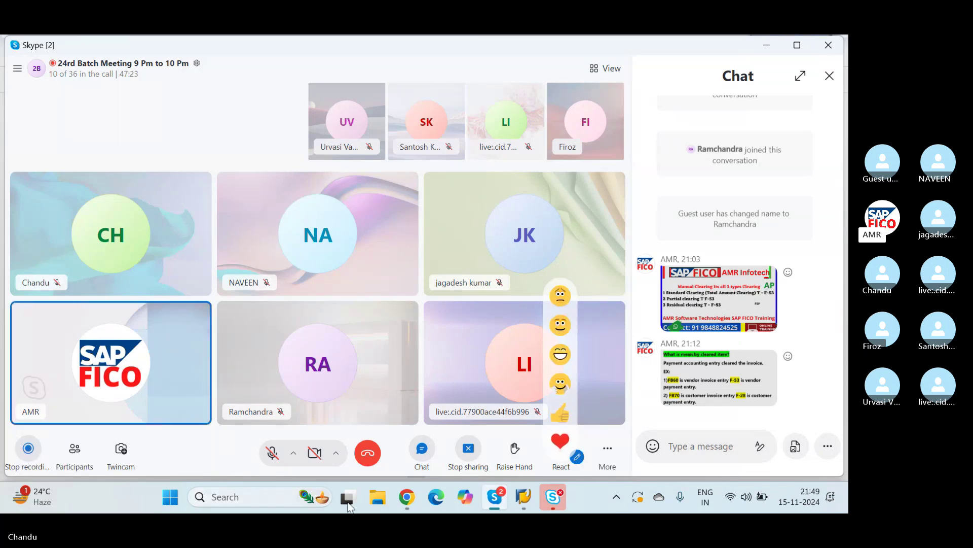
pyautogui.moveTo(493, 504)
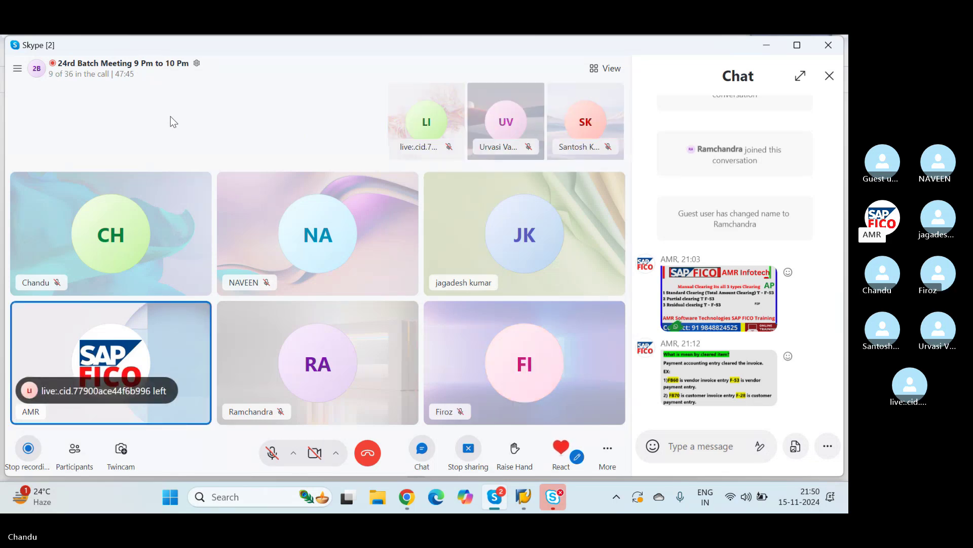
pyautogui.click(470, 453)
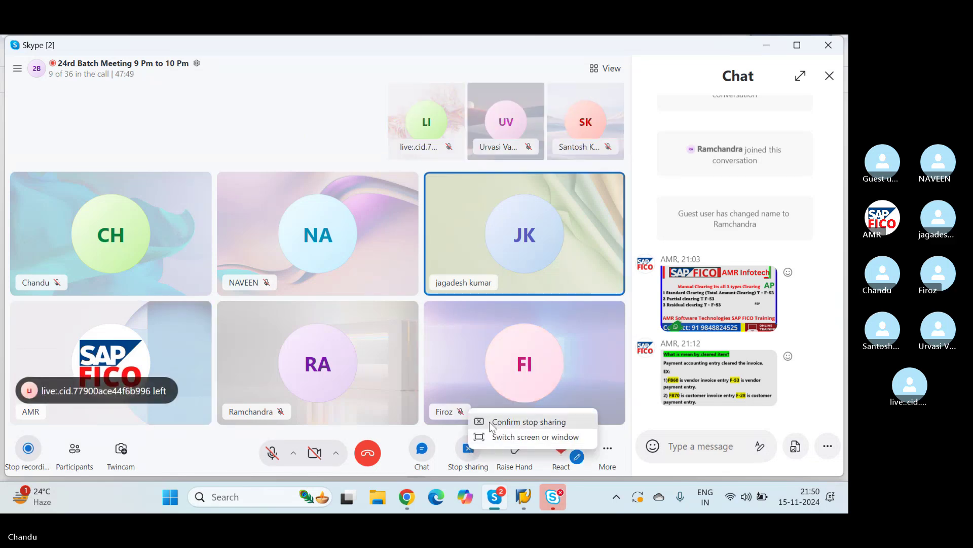